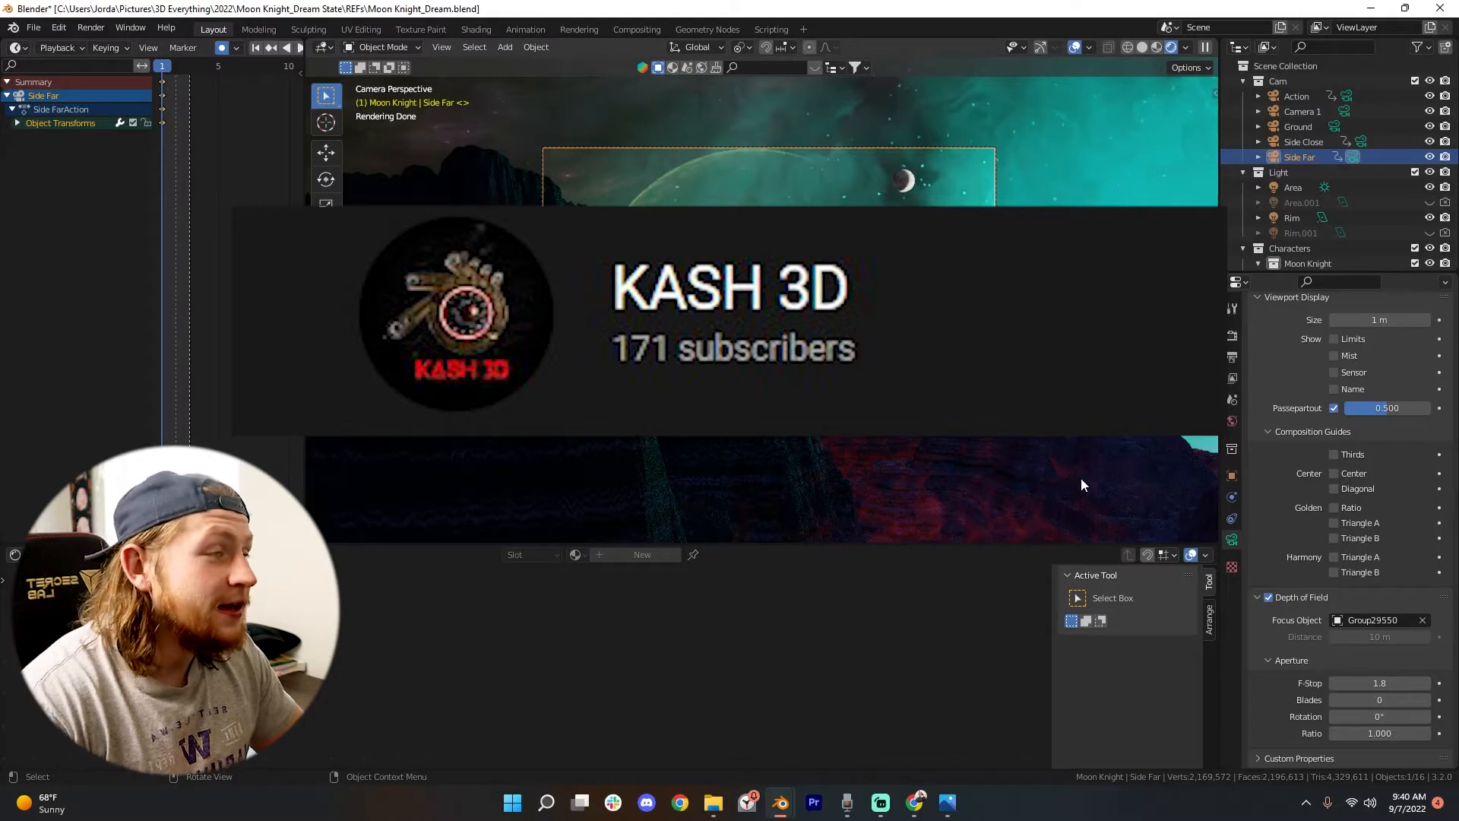
{"action": "left_click", "coordinate": [947, 802]}
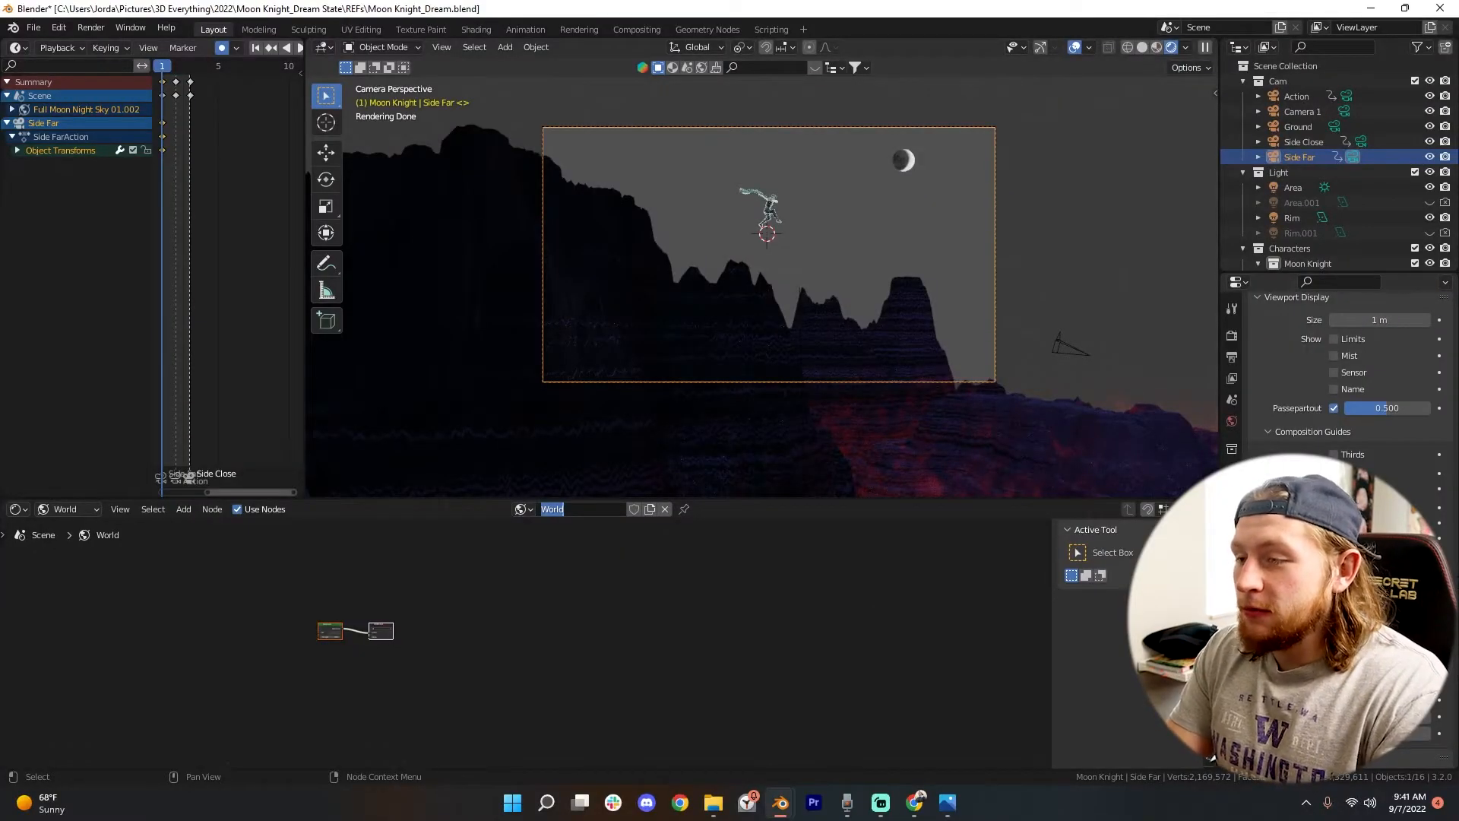
Step: Rename the world to Aura Sky
{"action": "type", "text": "Worl"}
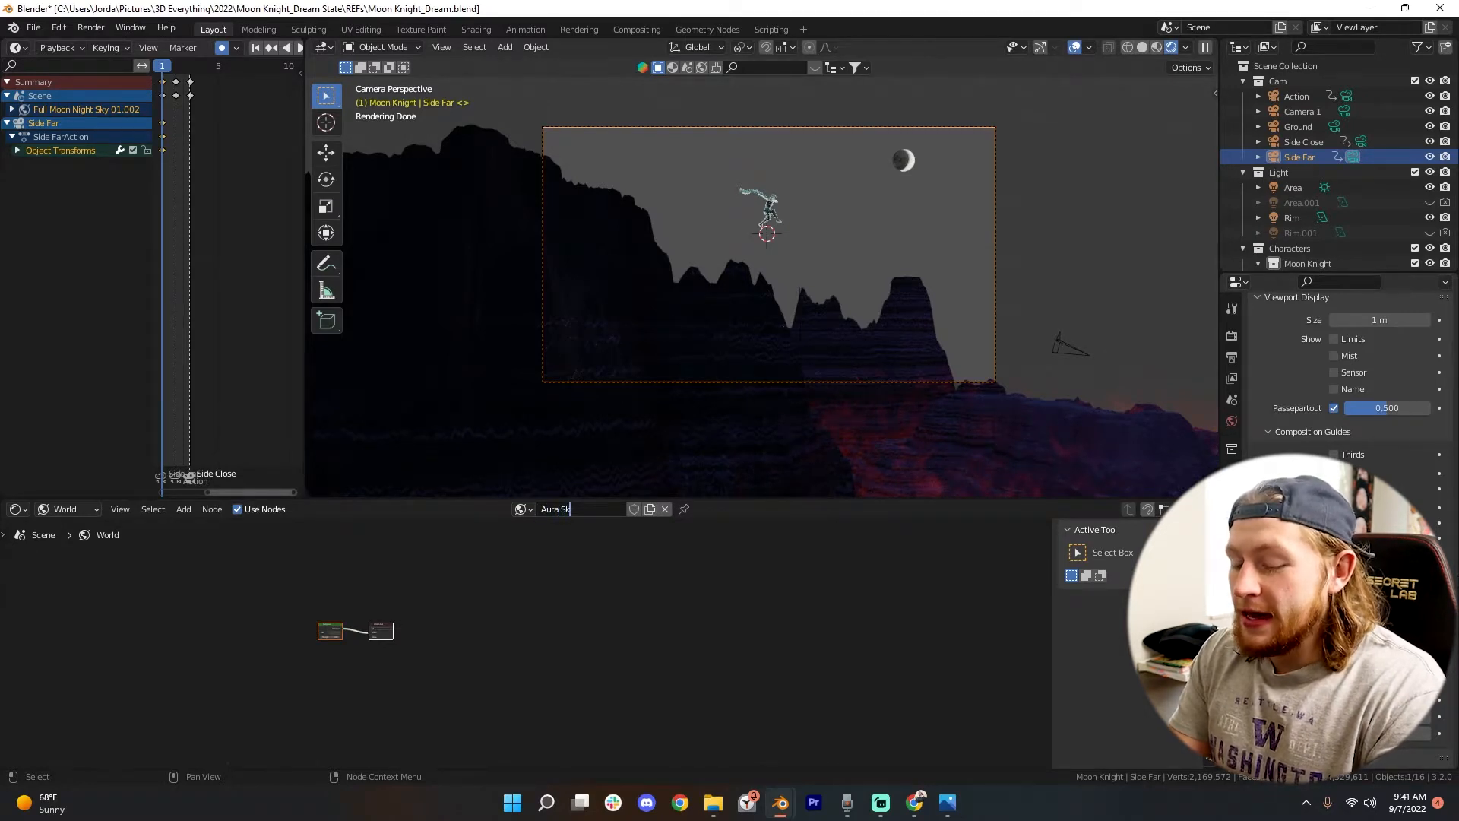
{"action": "key", "text": "Return"}
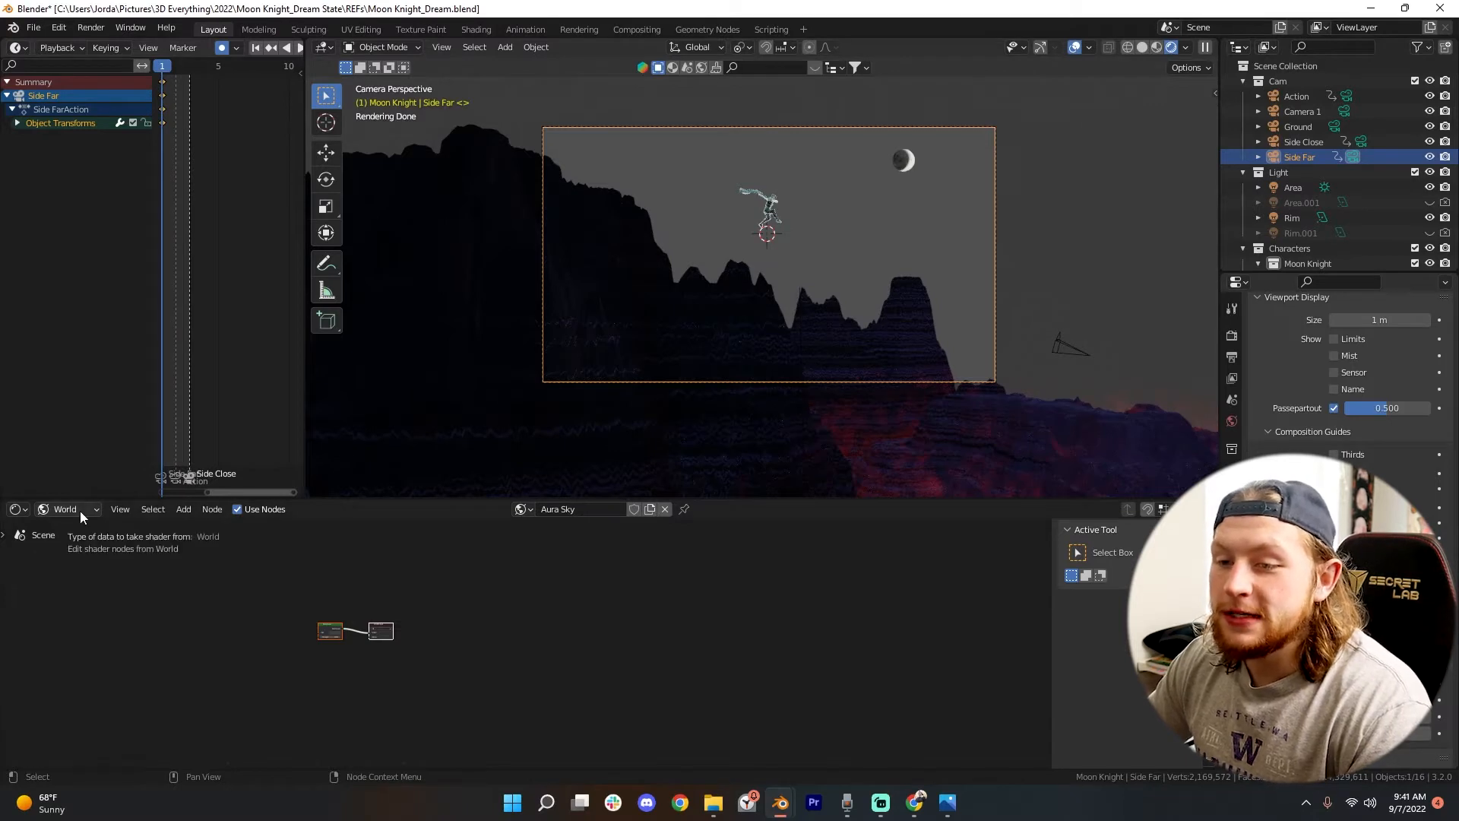
Step: Show the Shader Editor and switch its shader type to Object and back to World
{"action": "left_click", "coordinate": [24, 511]}
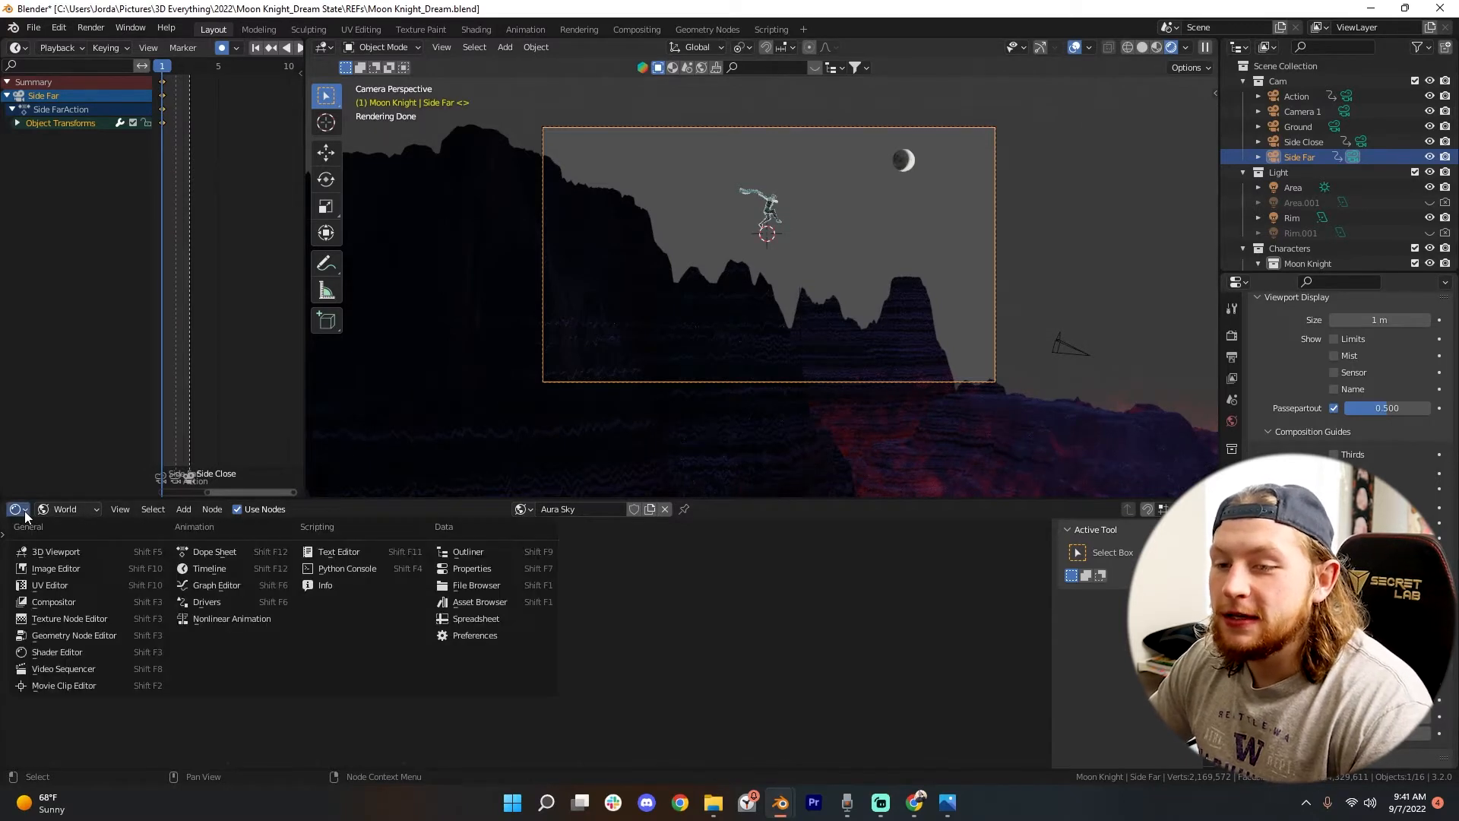
{"action": "left_click", "coordinate": [107, 652]}
{"action": "left_click", "coordinate": [68, 509]}
{"action": "left_click", "coordinate": [76, 532]}
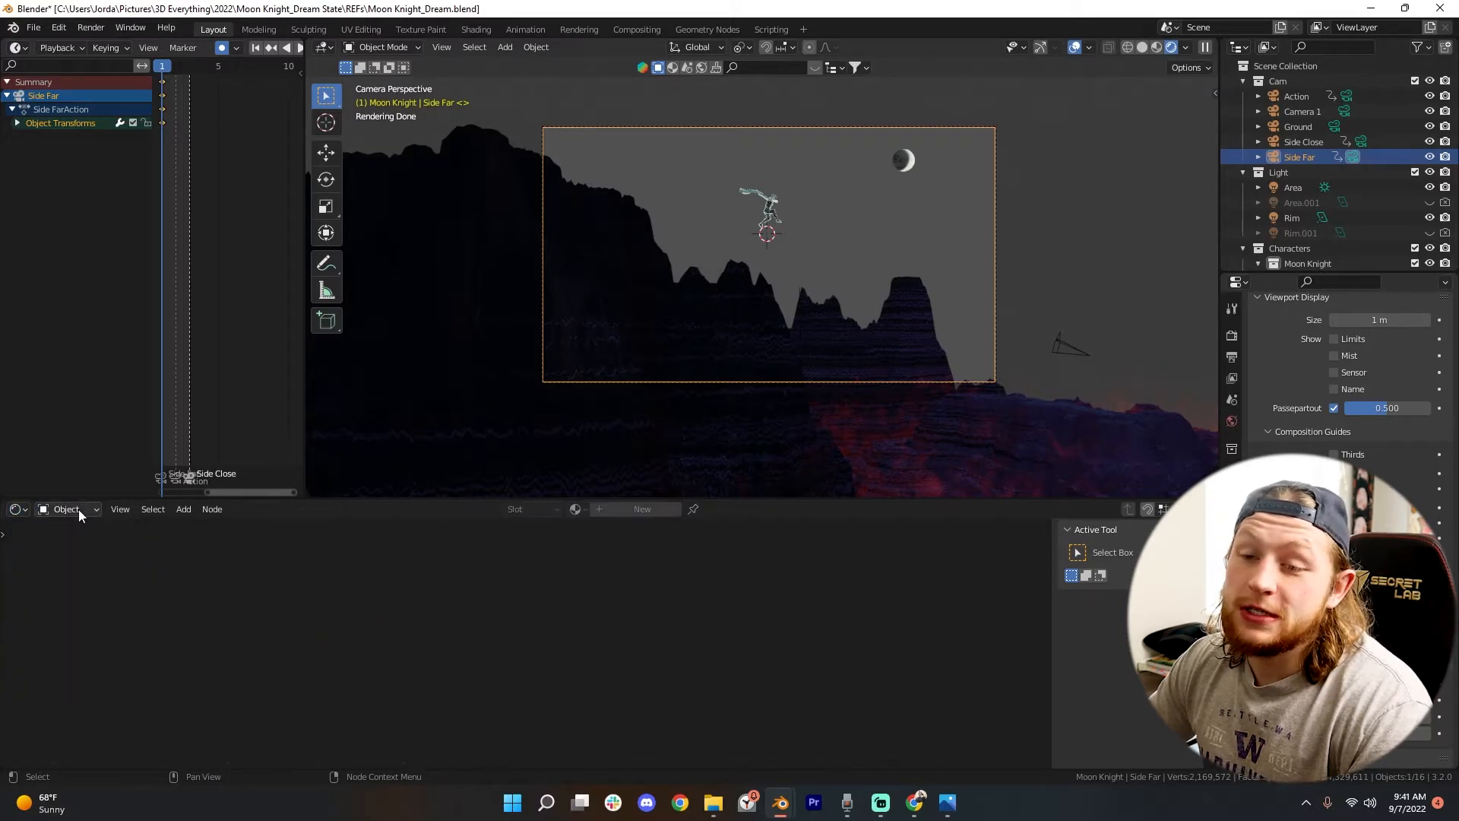
{"action": "left_click", "coordinate": [79, 510]}
{"action": "left_click", "coordinate": [70, 543]}
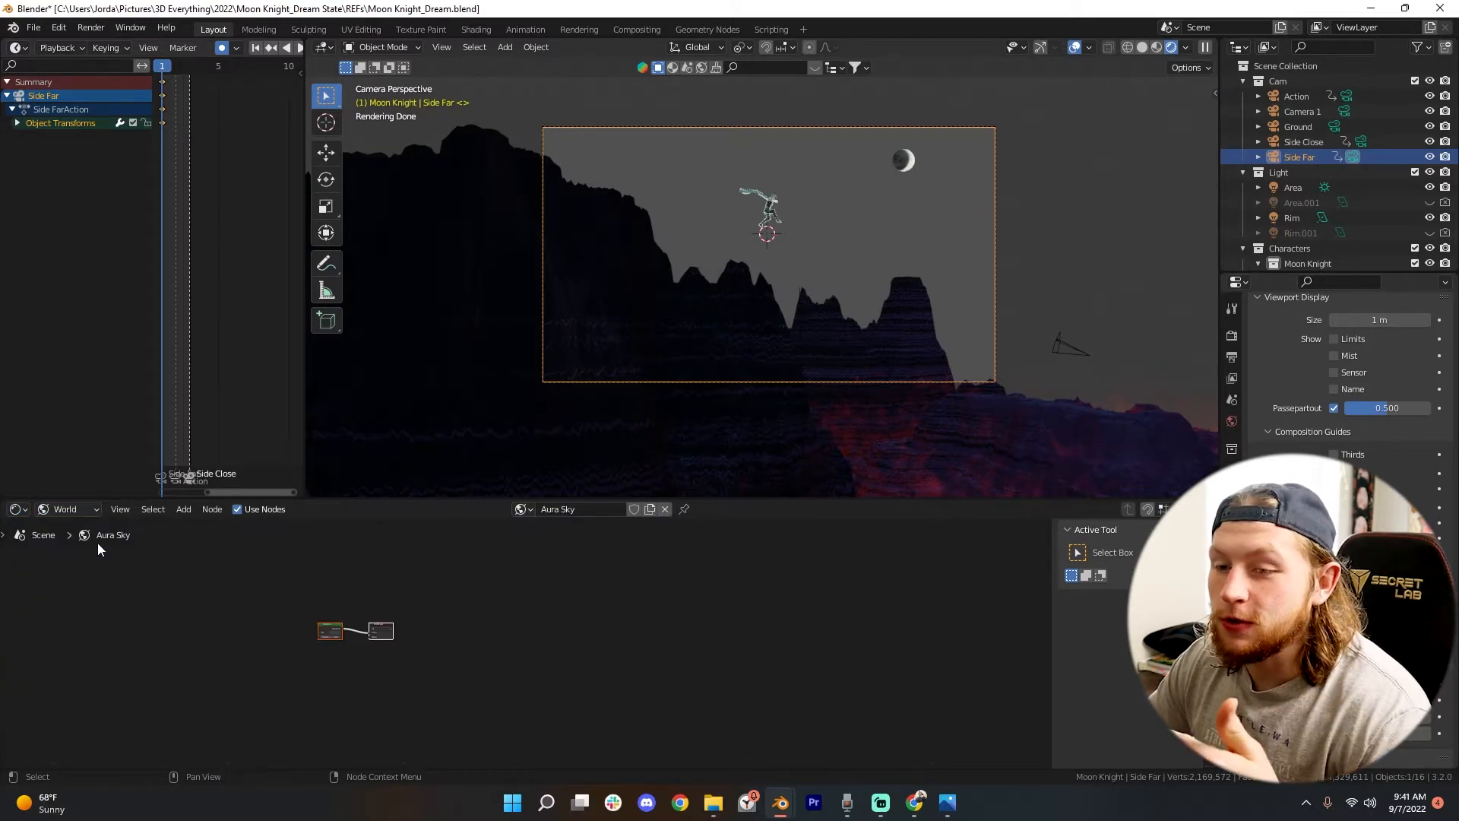
Step: Add an Environment Texture node to the Aura Sky world and connect its Color output to the Background node's Color input
{"action": "scroll", "coordinate": [950, 254], "scroll_direction": "up", "scroll_amount": 2}
{"action": "middle_click_drag", "start_coordinate": [970, 299], "coordinate": [950, 296], "text": "shift"}
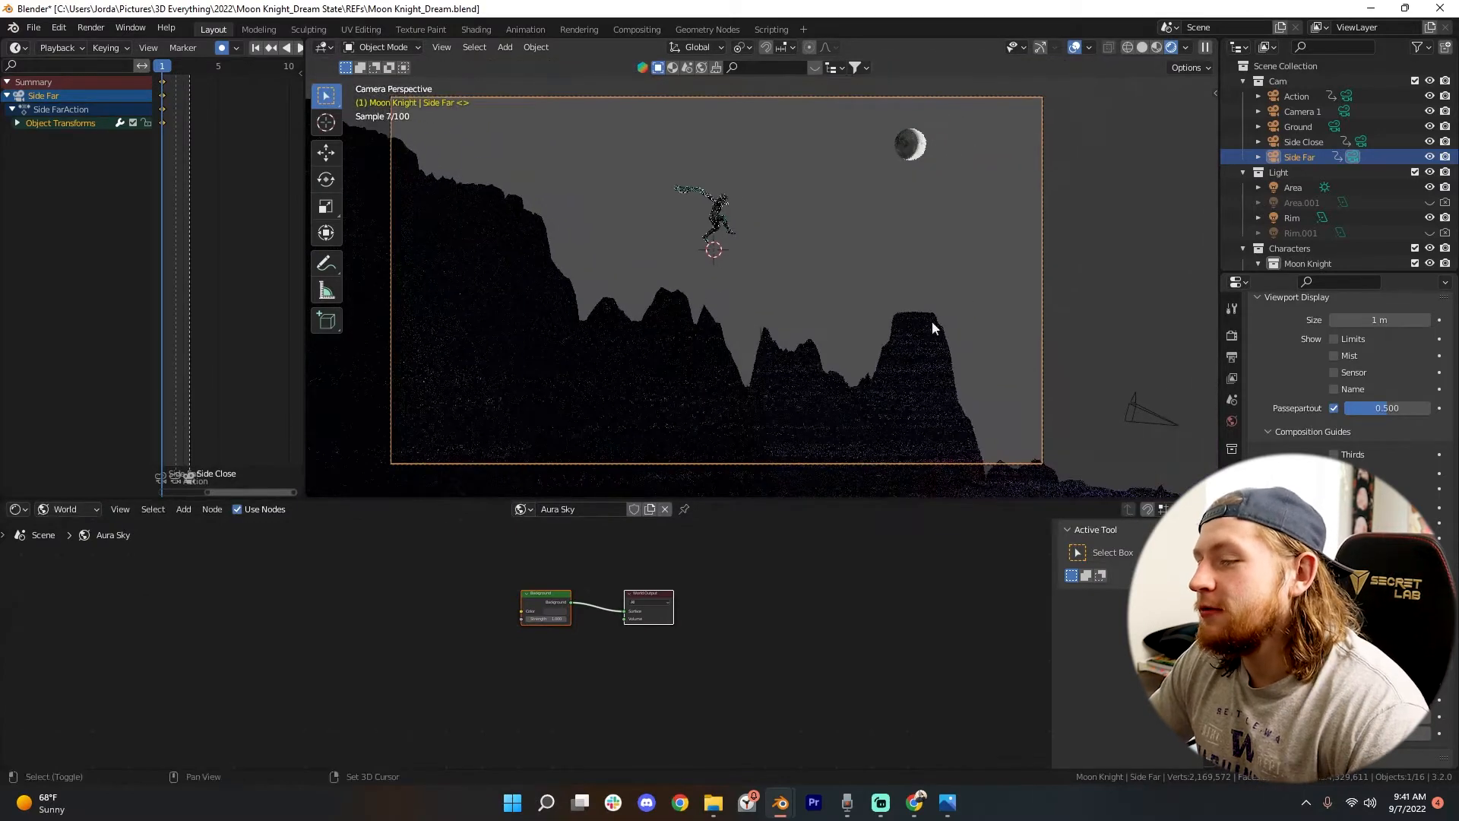
{"action": "scroll", "coordinate": [746, 608], "scroll_direction": "up", "scroll_amount": 6}
{"action": "left_click", "coordinate": [570, 567]}
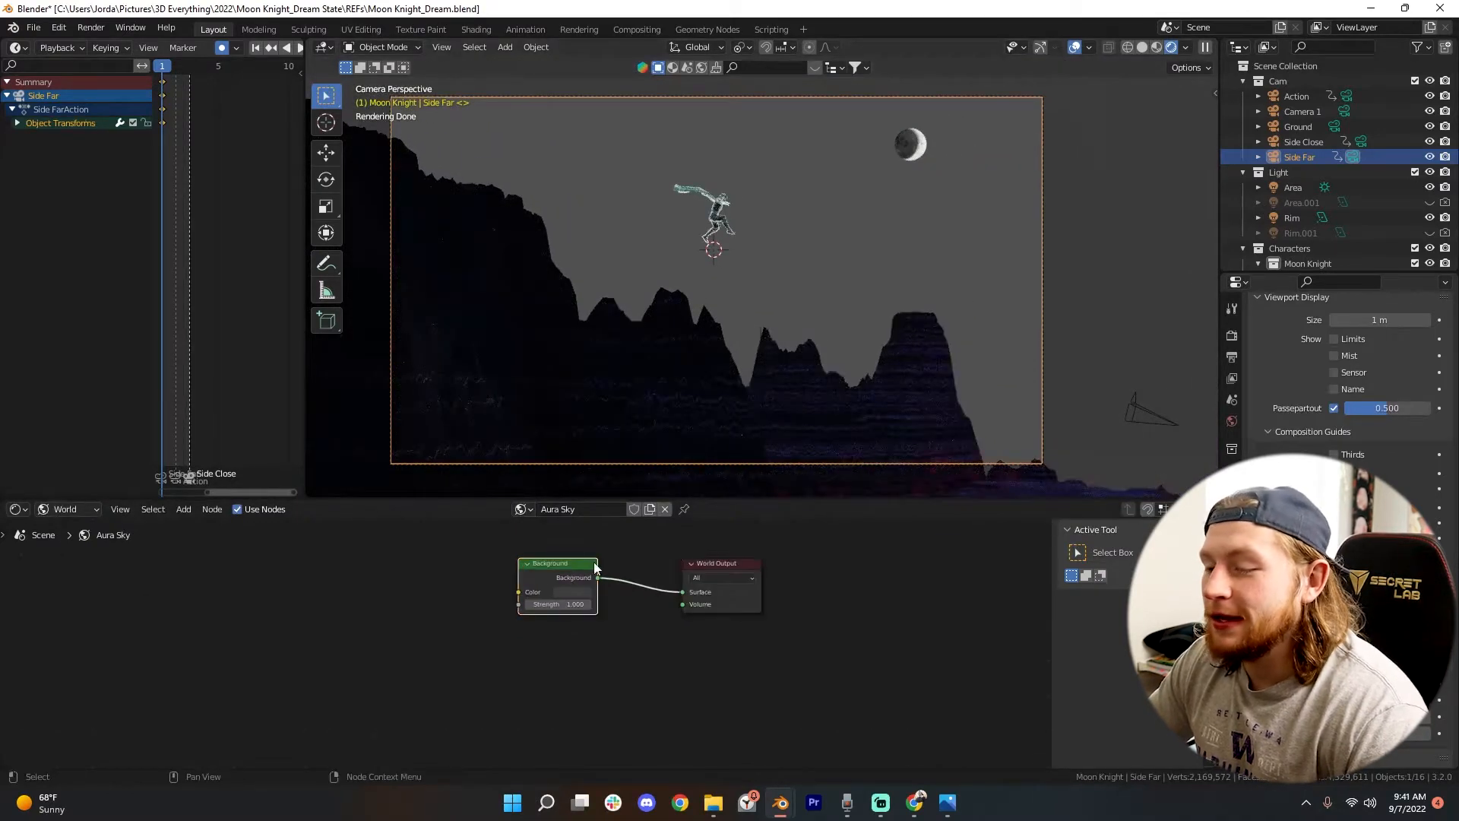
{"action": "left_click_drag", "start_coordinate": [595, 568], "coordinate": [603, 574]}
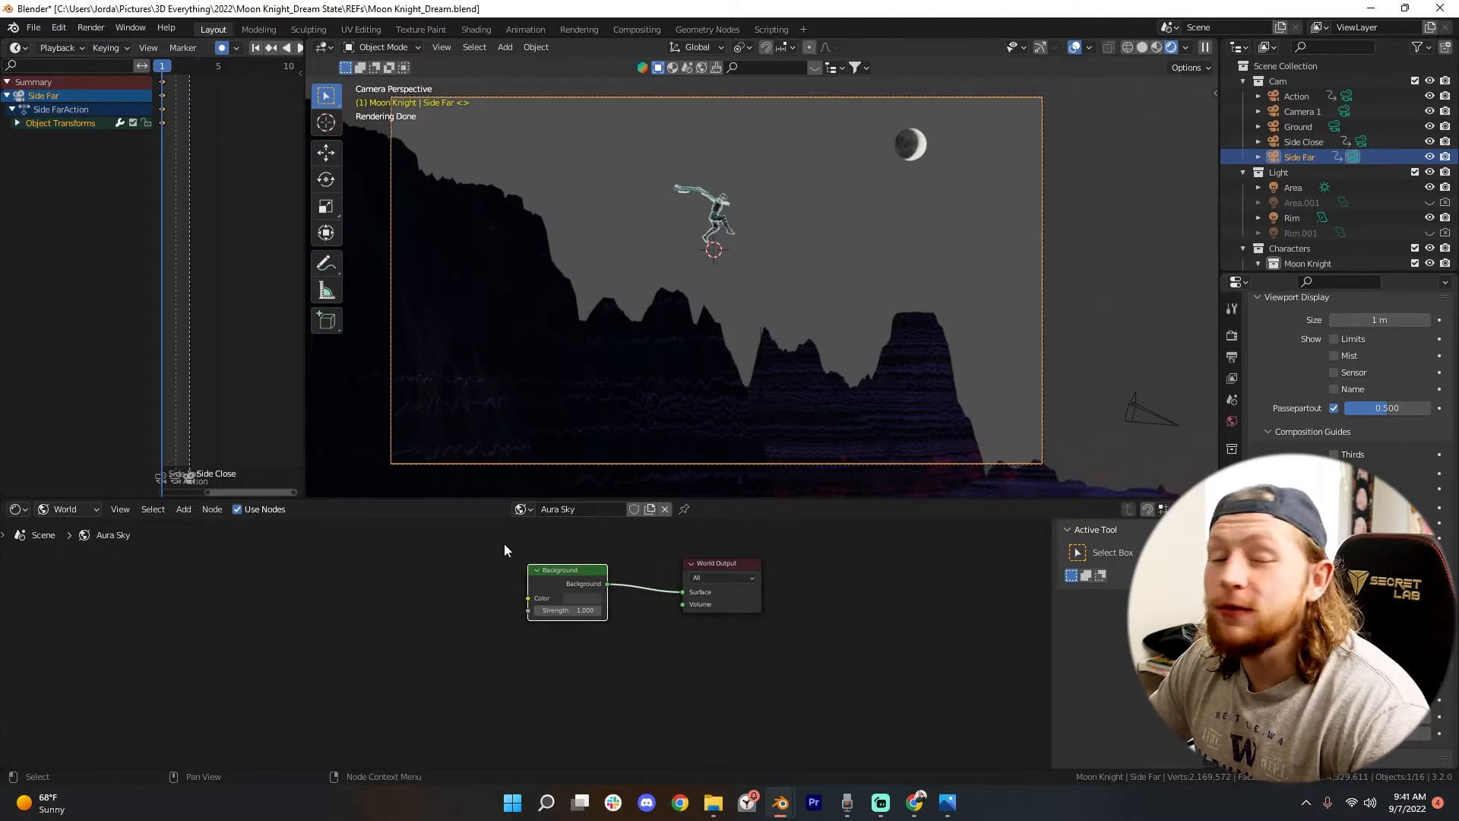
{"action": "scroll", "coordinate": [578, 578], "scroll_direction": "down", "scroll_amount": 2}
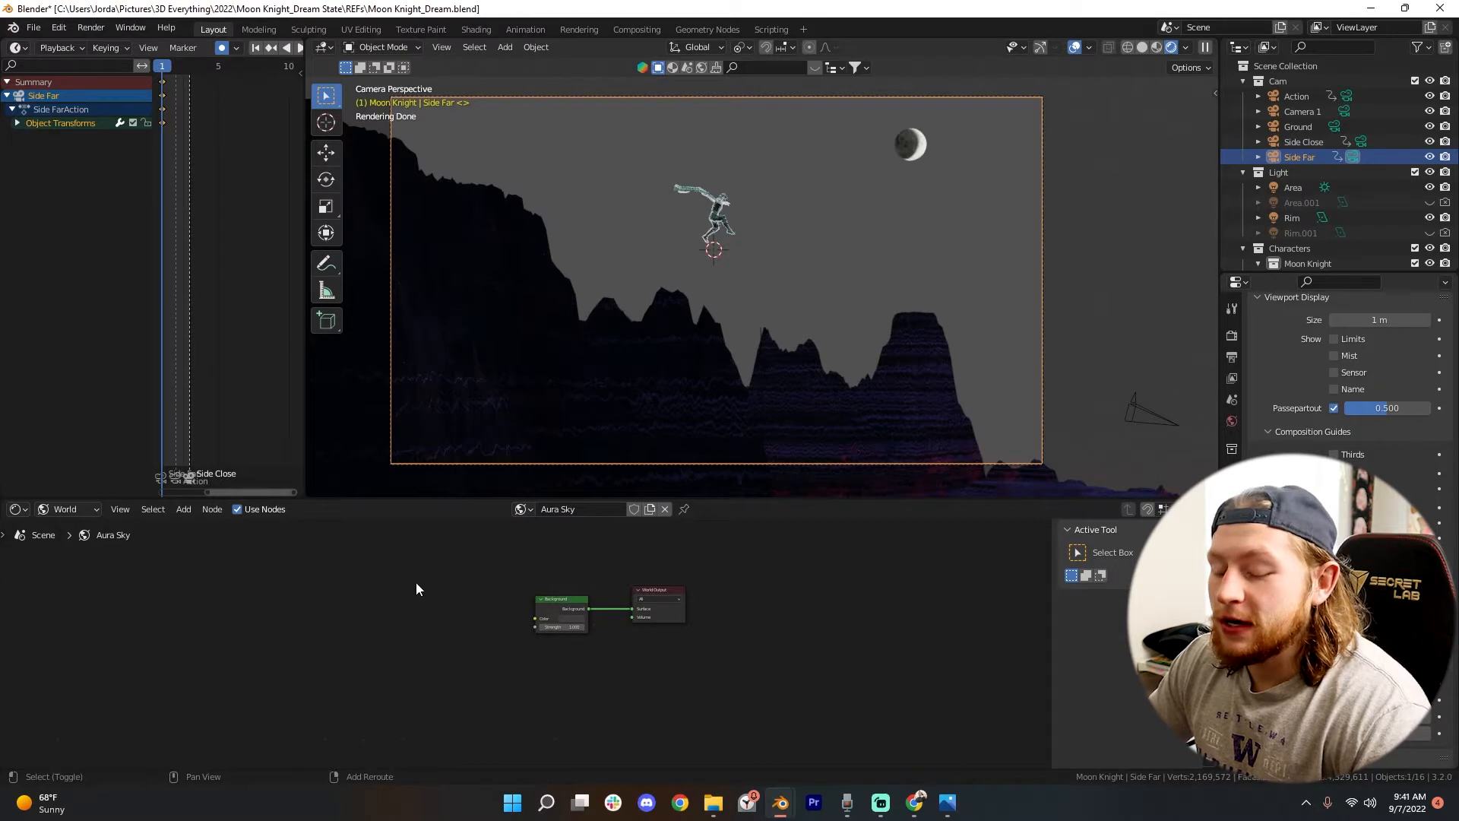
{"action": "key", "text": "shift+a"}
{"action": "mouse_move", "coordinate": [403, 651]}
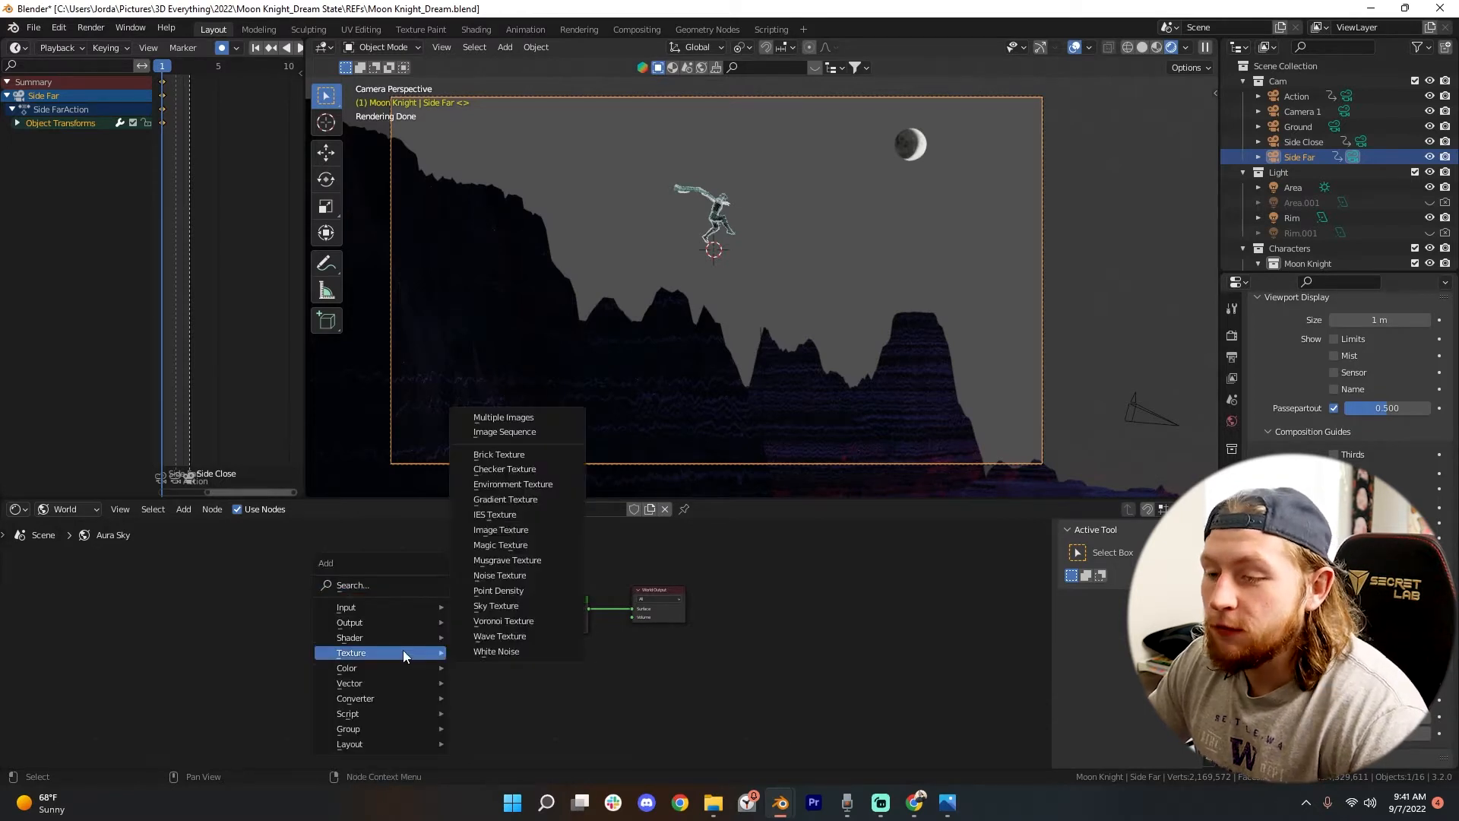
{"action": "left_click", "coordinate": [509, 485]}
{"action": "left_click", "coordinate": [485, 616]}
{"action": "left_click_drag", "start_coordinate": [485, 613], "coordinate": [537, 618]}
Step: Space the Environment Texture and Background nodes farther apart in the world node tree
{"action": "scroll", "coordinate": [532, 587], "scroll_direction": "up", "scroll_amount": 3}
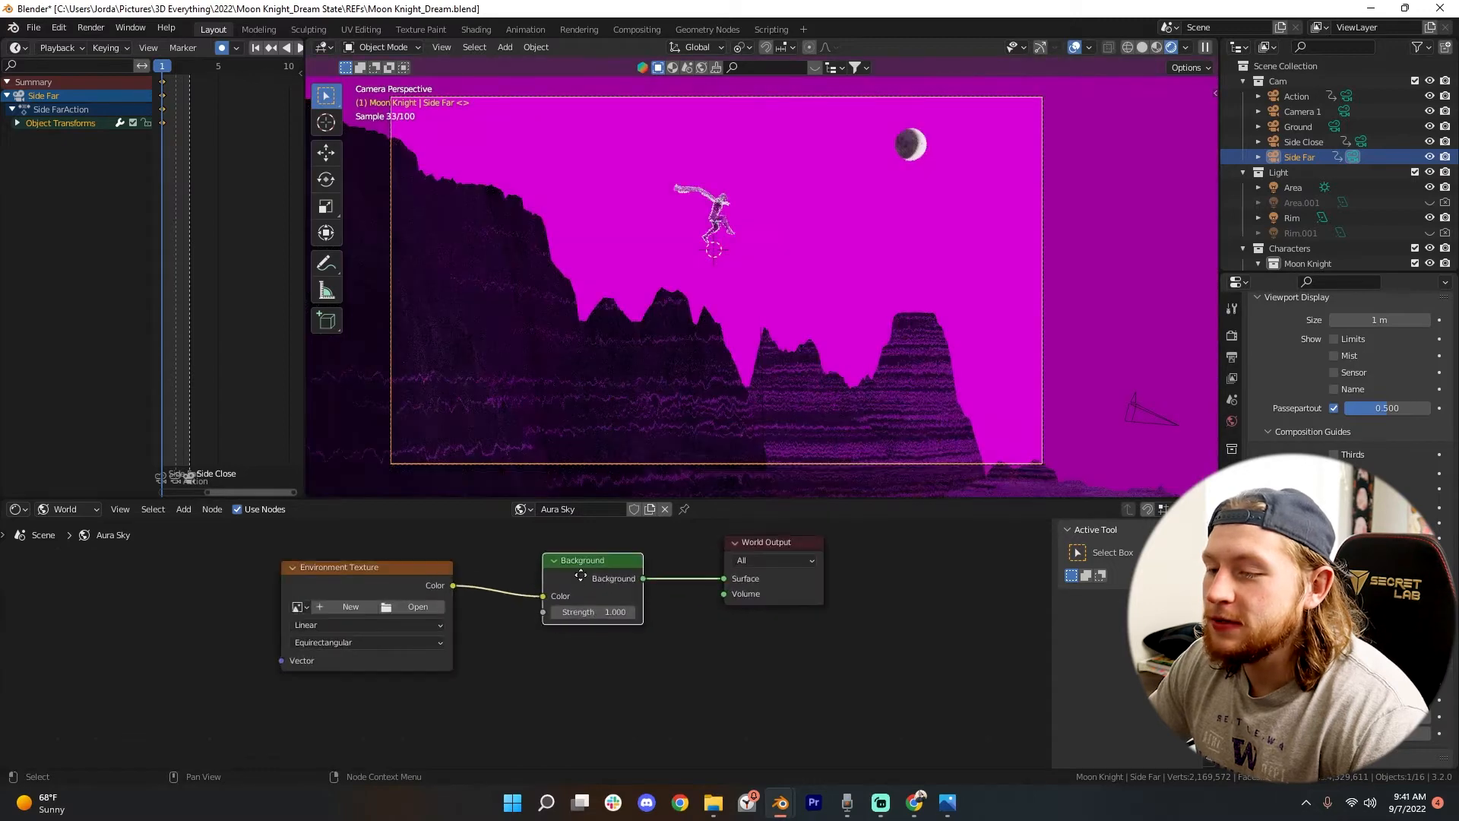
{"action": "left_click_drag", "start_coordinate": [580, 575], "coordinate": [584, 575]}
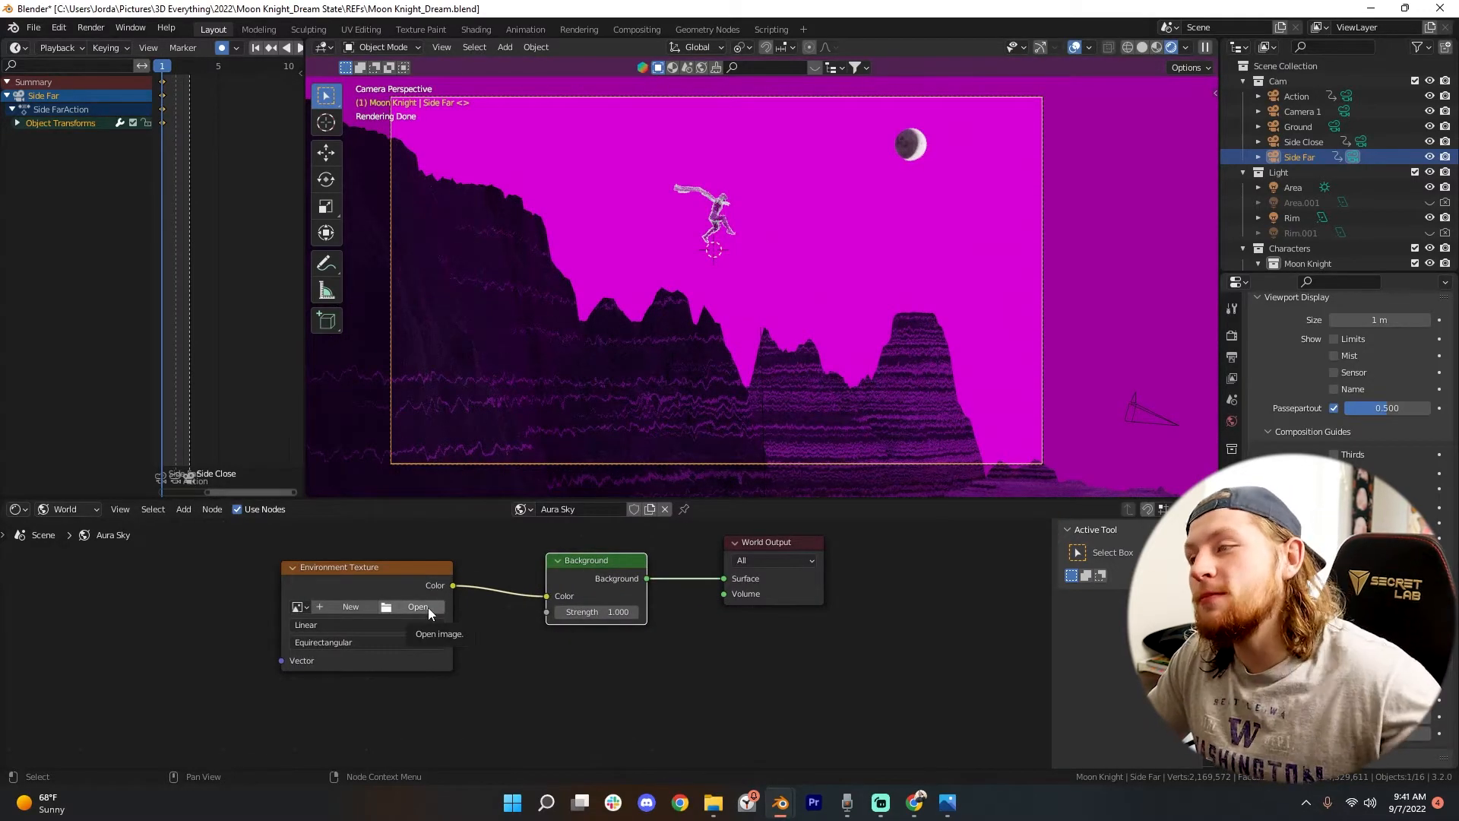
{"action": "left_click_drag", "start_coordinate": [386, 579], "coordinate": [357, 590]}
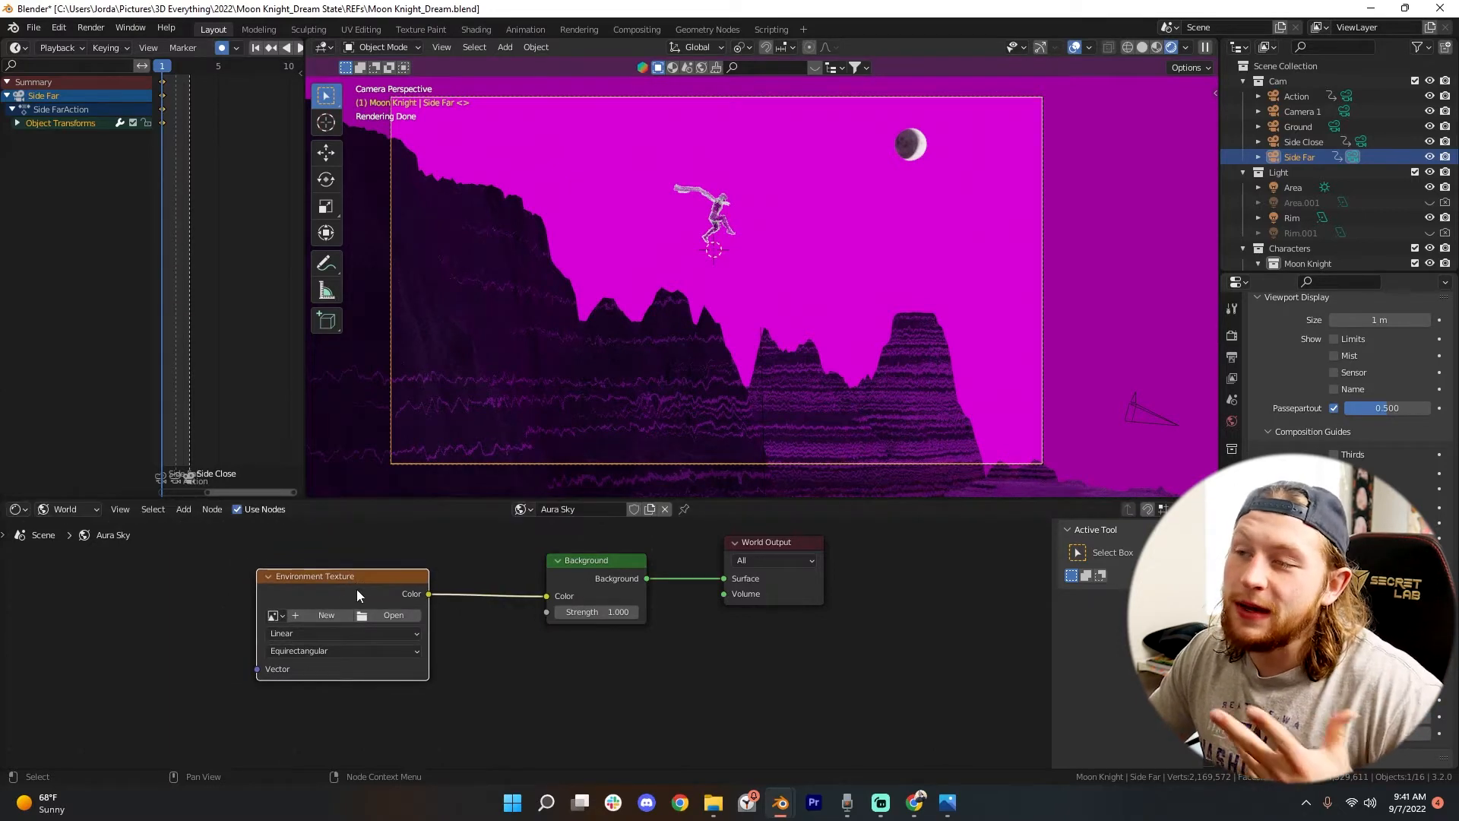
Step: Load the HDRI-II HDR file from the SpaceHDR#1 folder into the Environment Texture node
{"action": "left_click", "coordinate": [390, 616]}
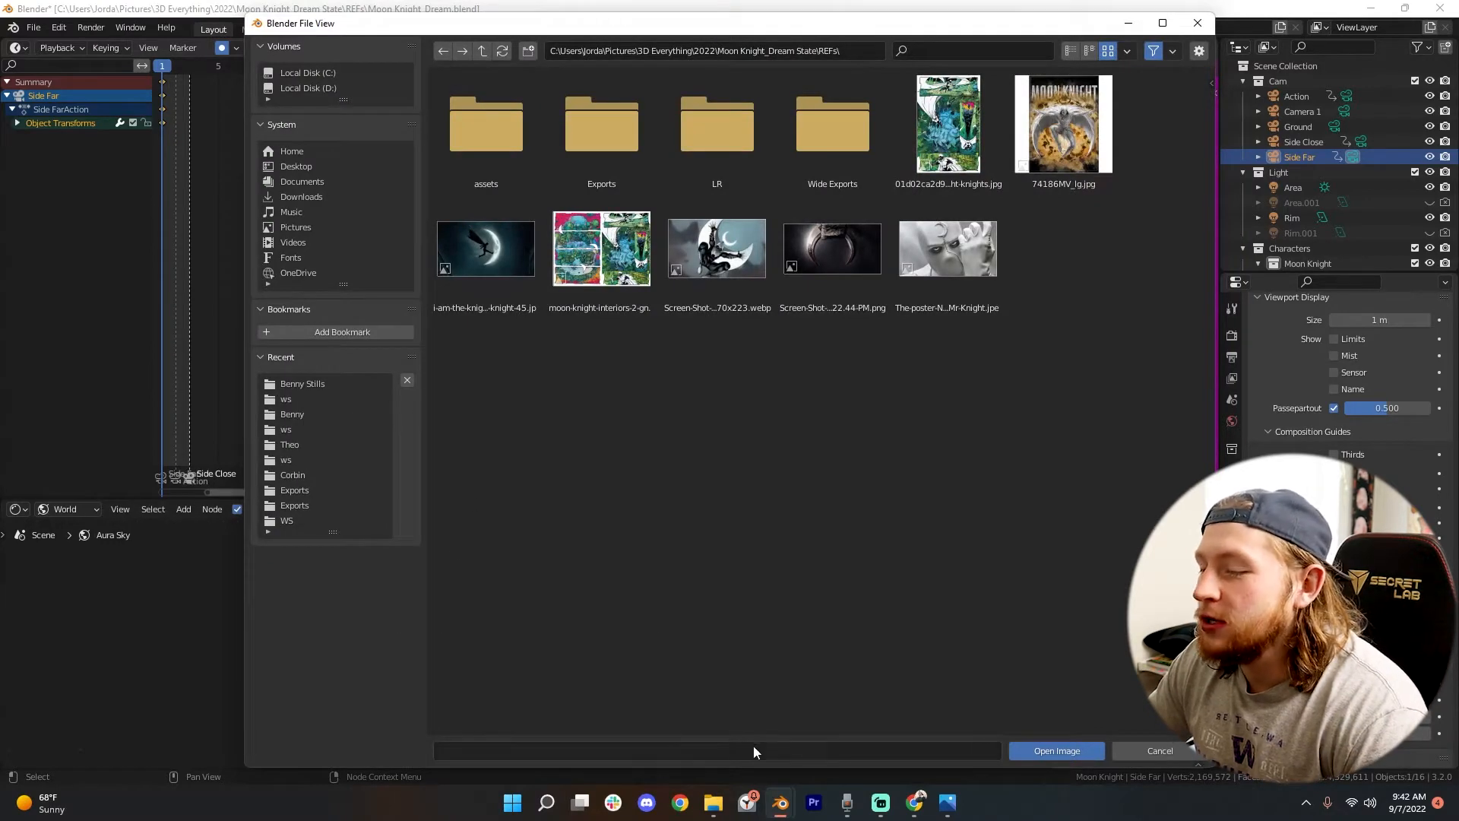
{"action": "mouse_move", "coordinate": [713, 803]}
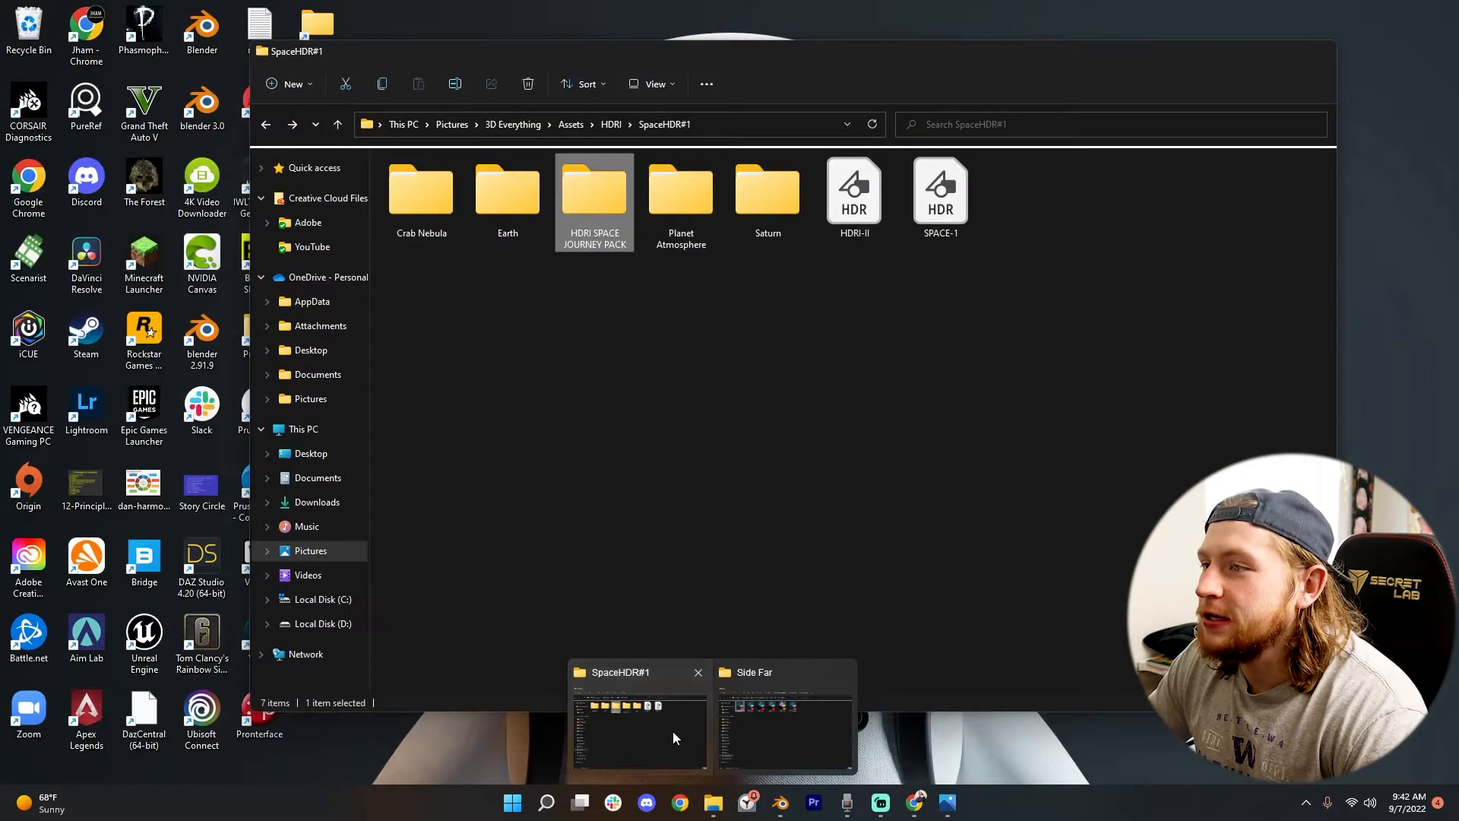
{"action": "left_click", "coordinate": [673, 732]}
{"action": "left_click_drag", "start_coordinate": [915, 69], "coordinate": [695, 454]}
{"action": "left_click_drag", "start_coordinate": [640, 583], "coordinate": [855, 380]}
{"action": "left_click", "coordinate": [855, 380]}
{"action": "left_click", "coordinate": [1072, 741]}
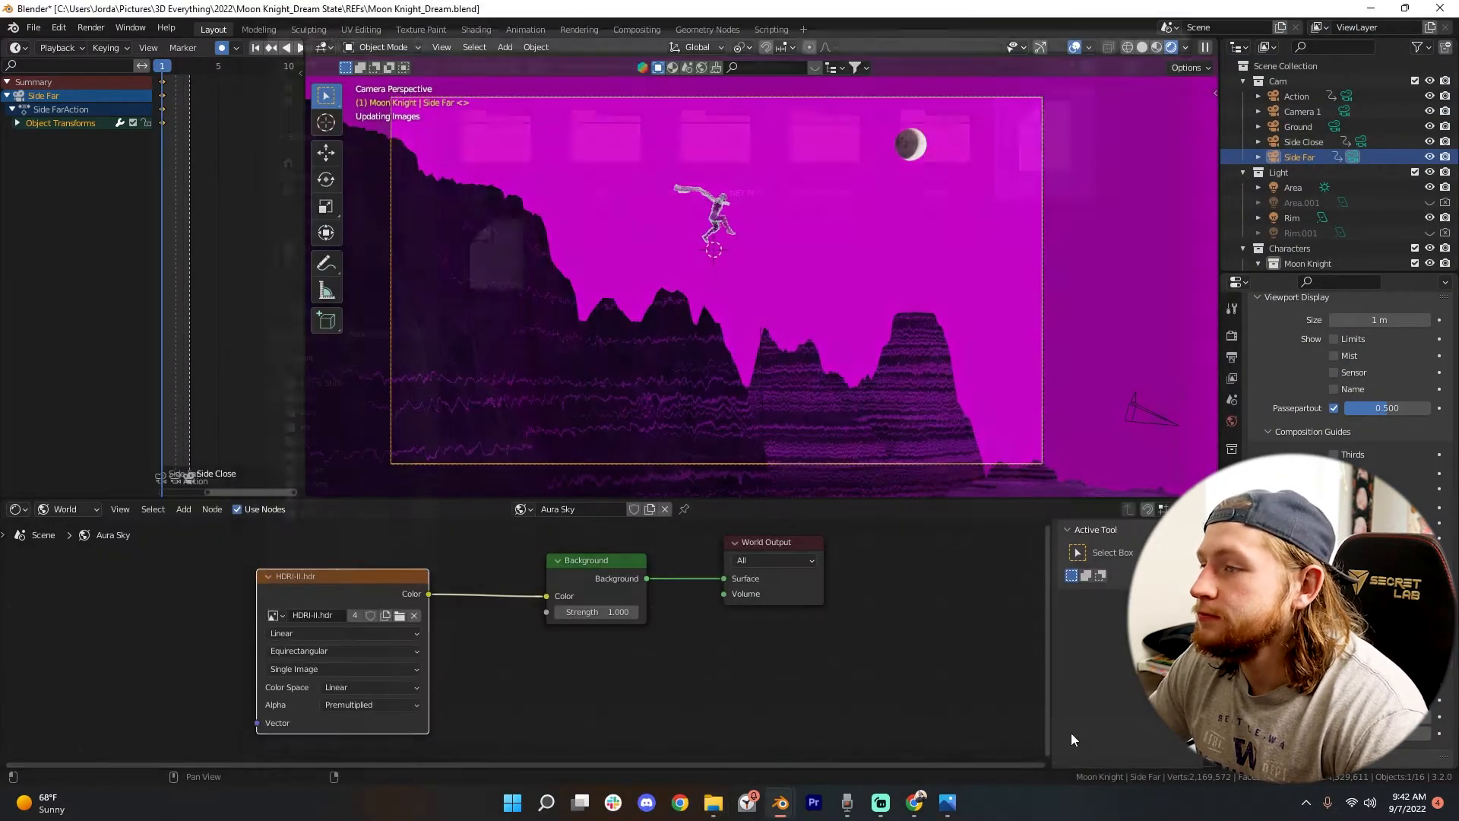
Step: Move the HDRI-II.hdr environment node farther away from the Background node to leave more room between them
{"action": "scroll", "coordinate": [768, 370], "scroll_direction": "down", "scroll_amount": 1}
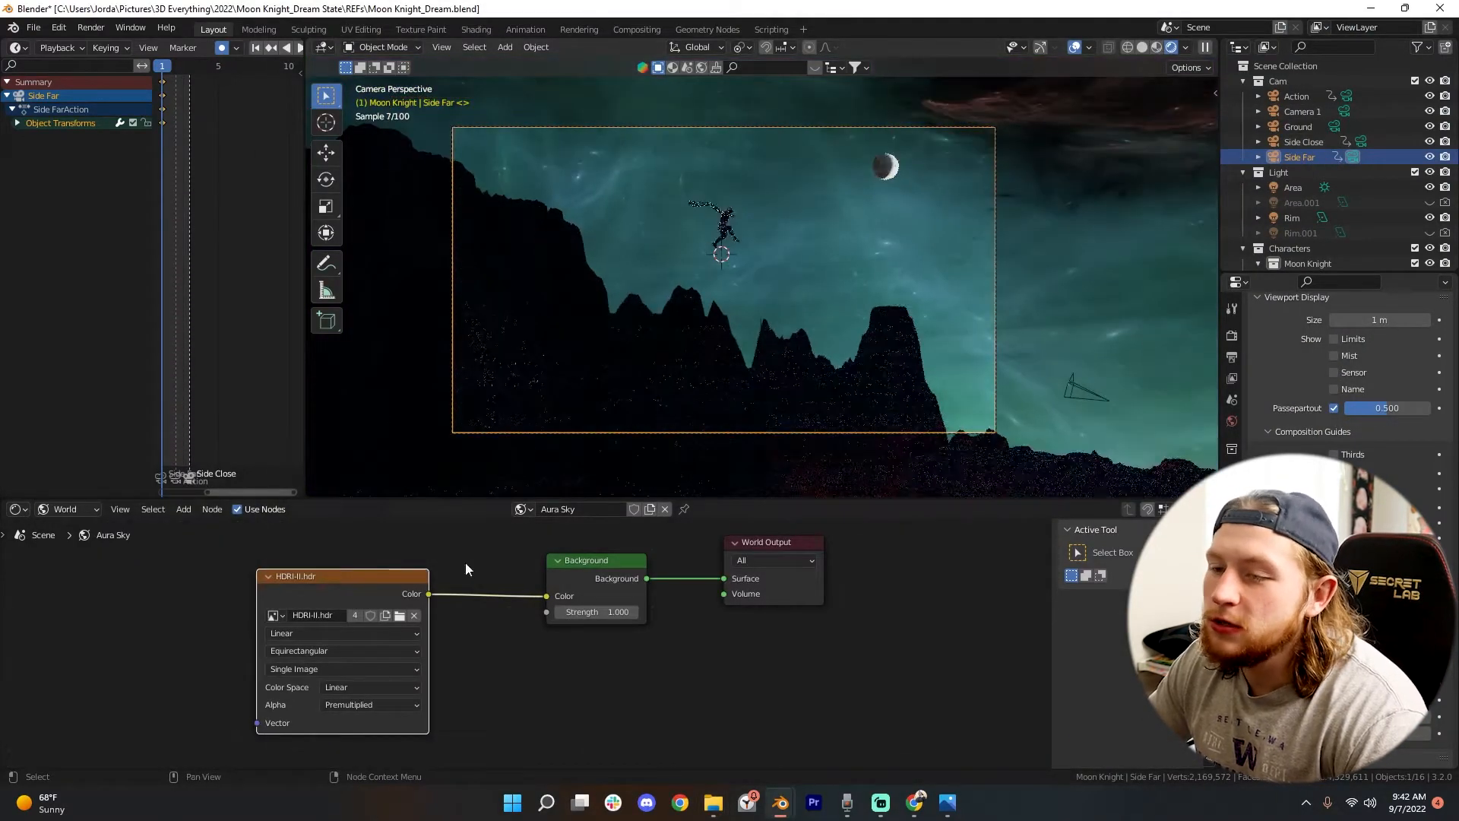
{"action": "left_click_drag", "start_coordinate": [315, 594], "coordinate": [231, 593]}
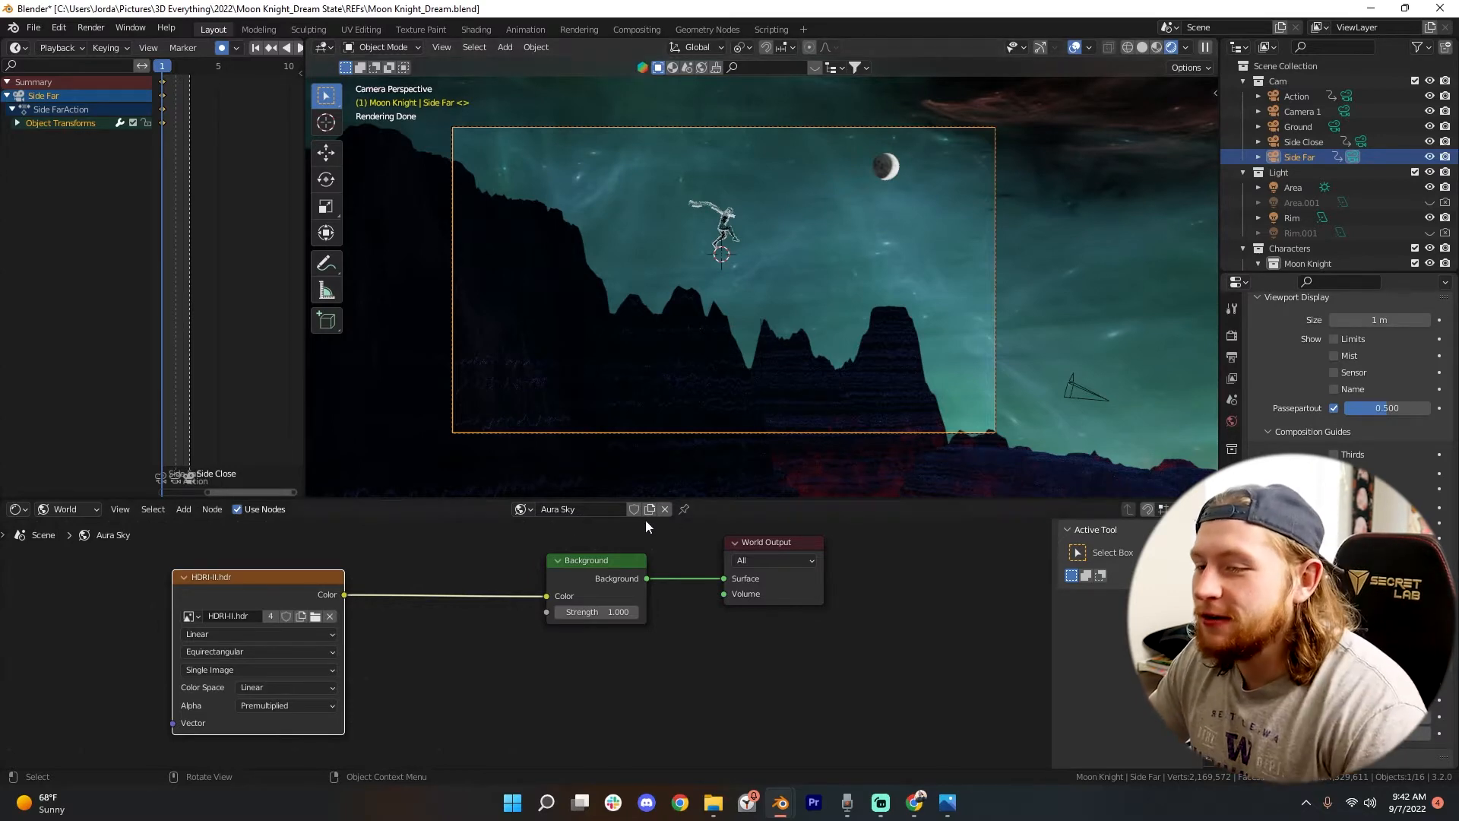
{"action": "scroll", "coordinate": [623, 418], "scroll_direction": "down", "scroll_amount": 1}
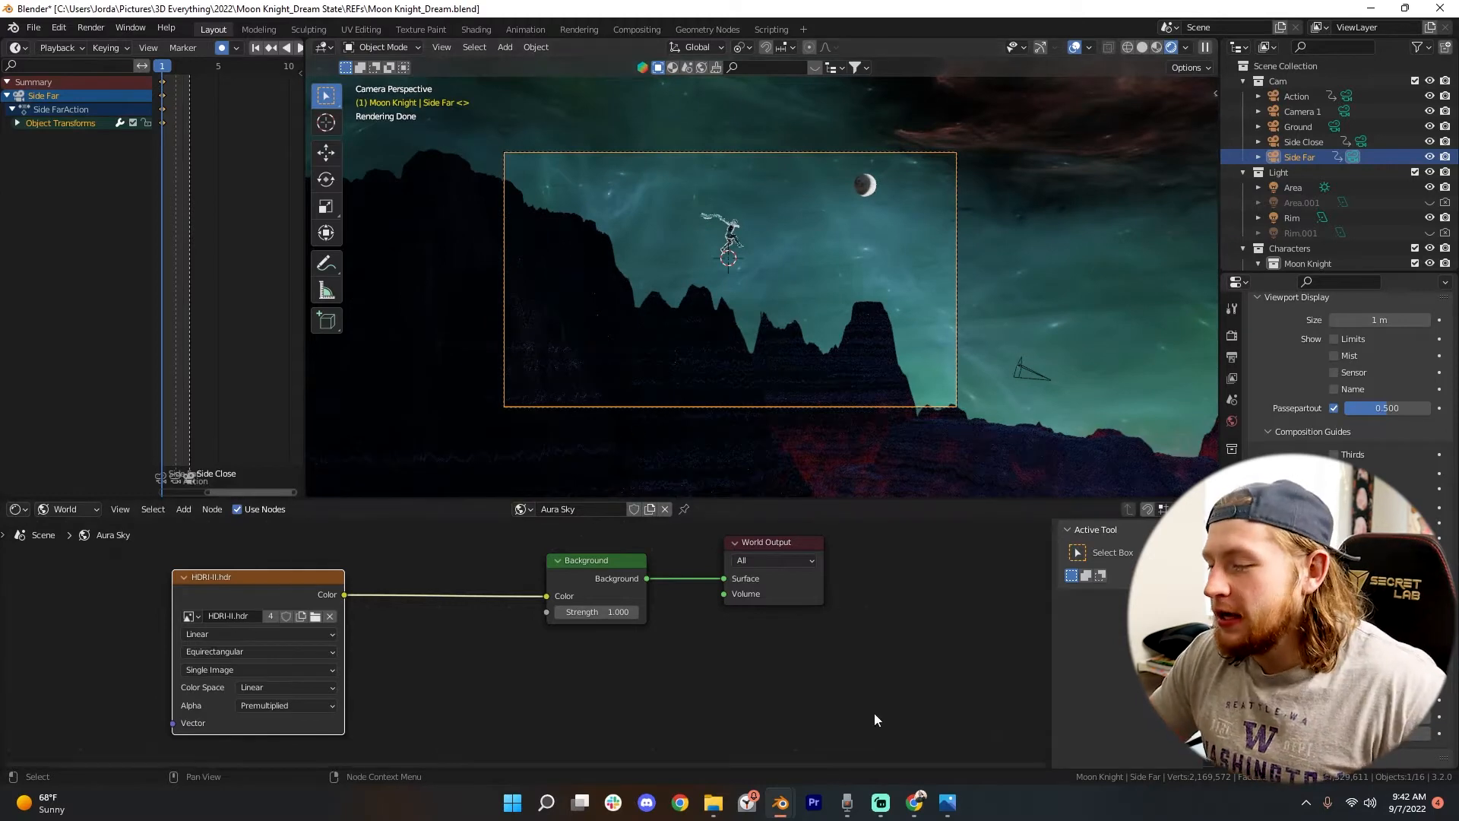
Step: Switch to Chrome and browse the space HDRI stock images on Alamy for usable 360-degree backgrounds
{"action": "left_click", "coordinate": [918, 800]}
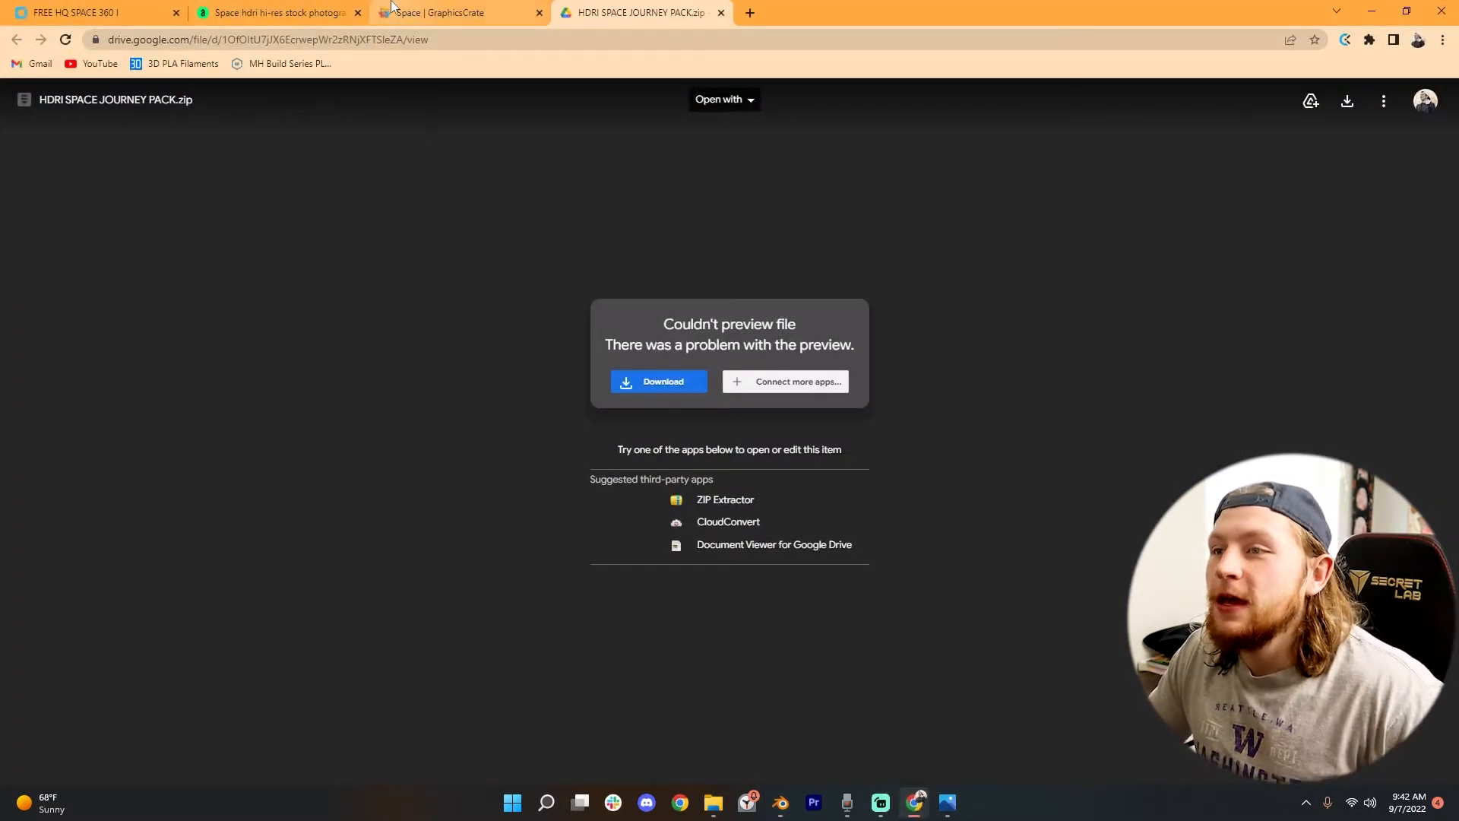
{"action": "left_click", "coordinate": [274, 12]}
{"action": "scroll", "coordinate": [517, 275], "scroll_direction": "up", "scroll_amount": 4}
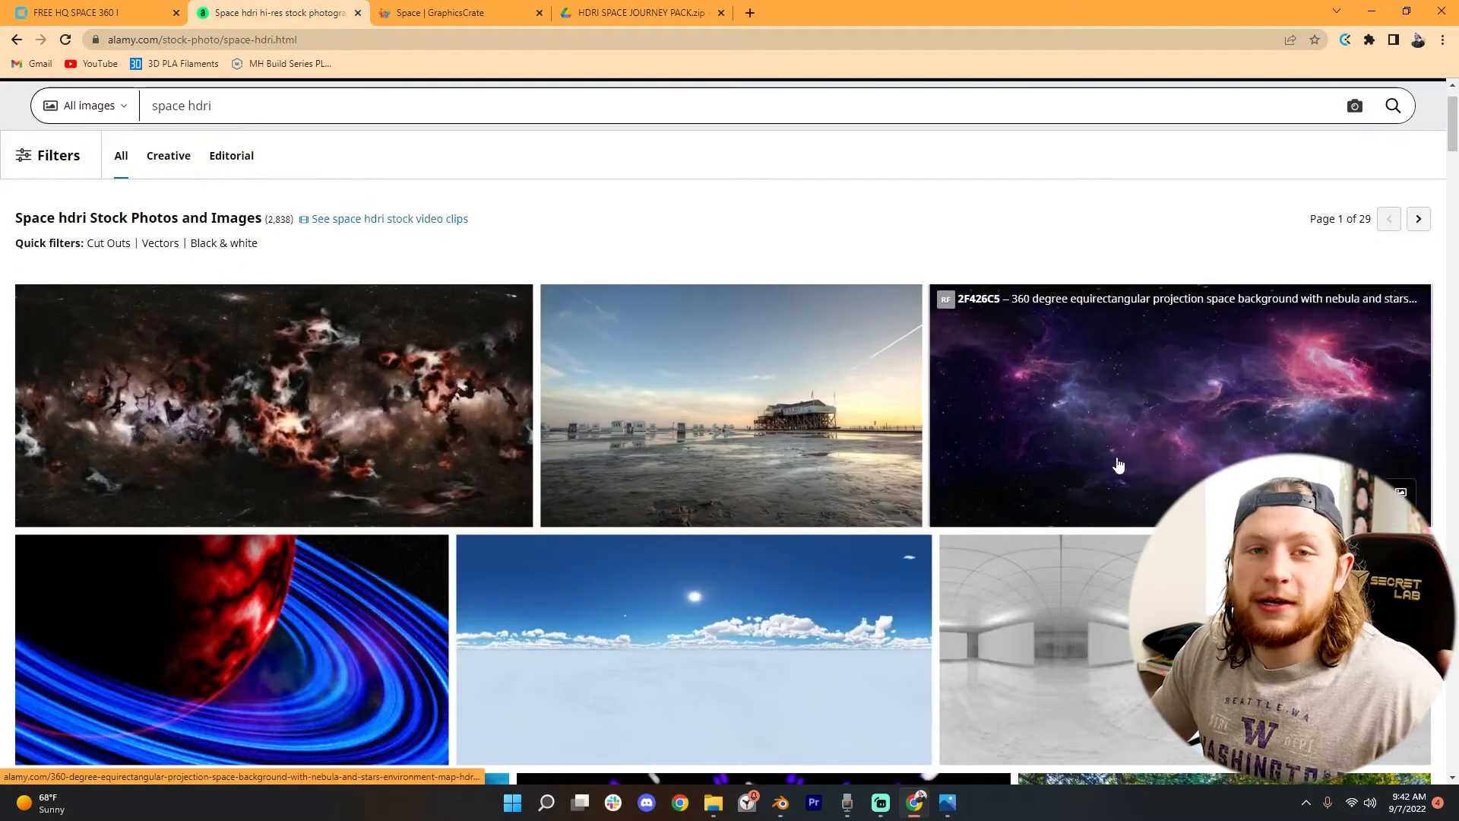
{"action": "scroll", "coordinate": [1093, 475], "scroll_direction": "down", "scroll_amount": 3}
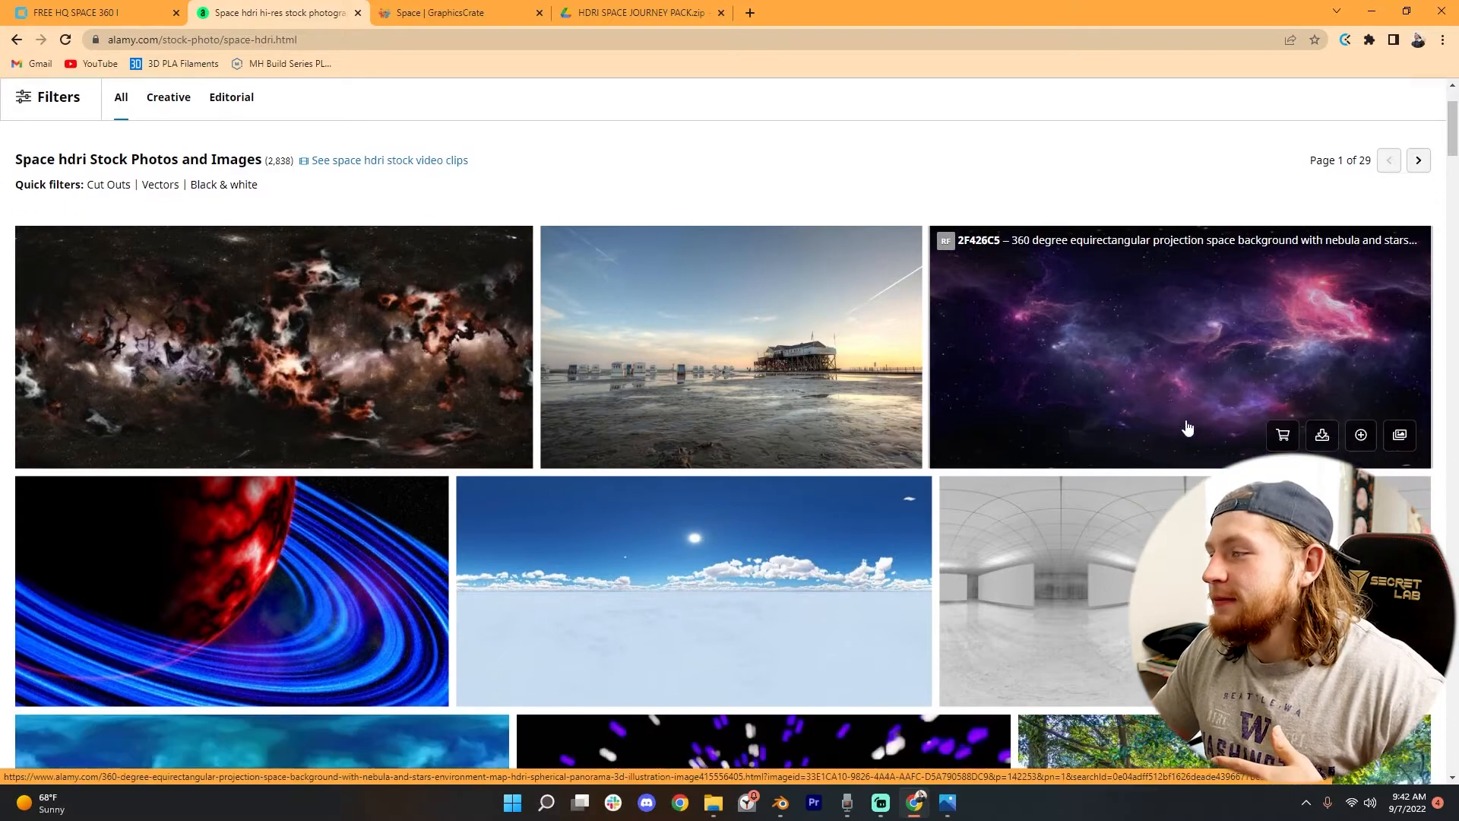
{"action": "scroll", "coordinate": [388, 563], "scroll_direction": "down", "scroll_amount": 1}
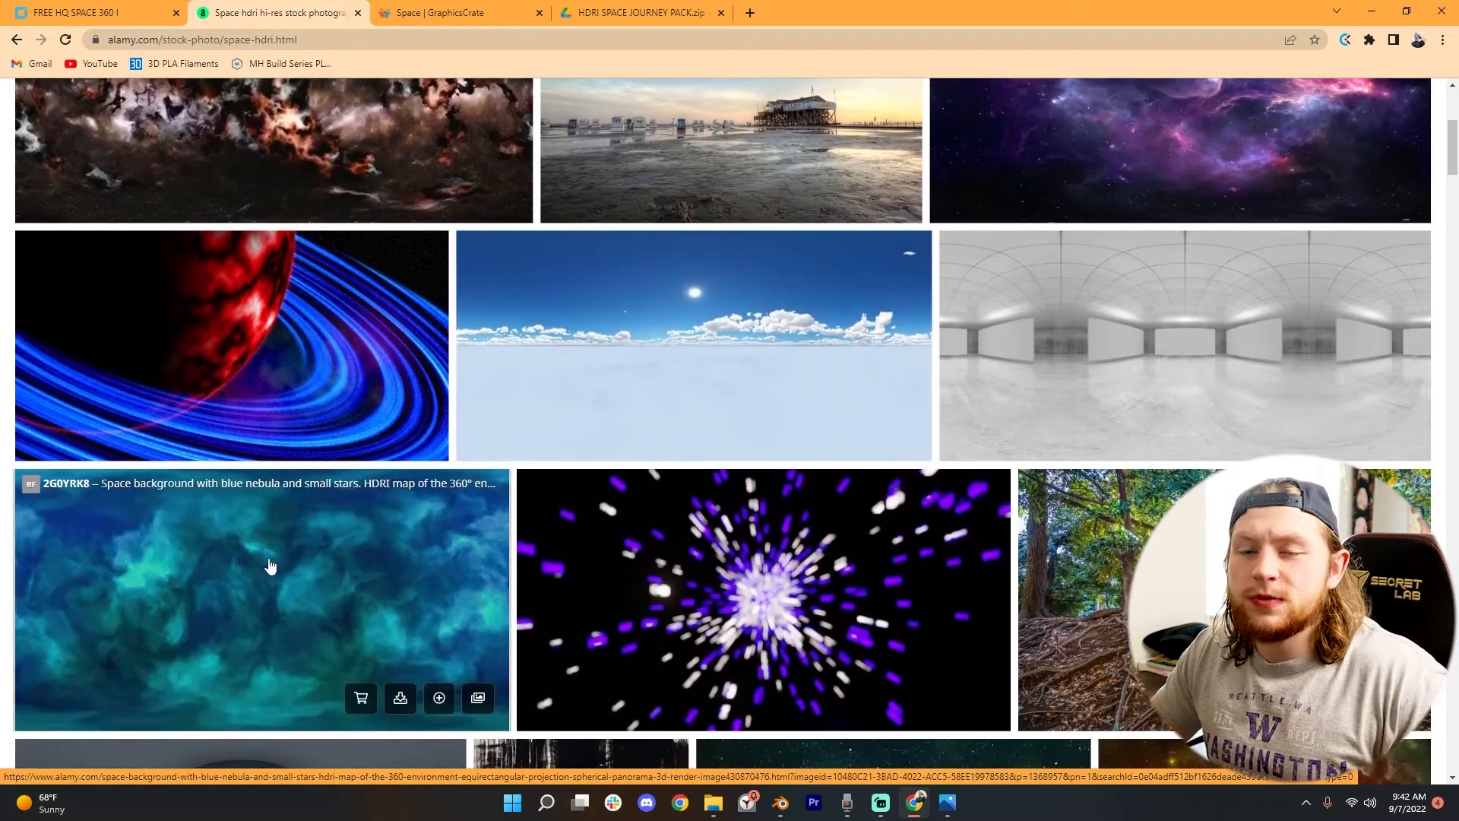
{"action": "scroll", "coordinate": [289, 528], "scroll_direction": "down", "scroll_amount": 2}
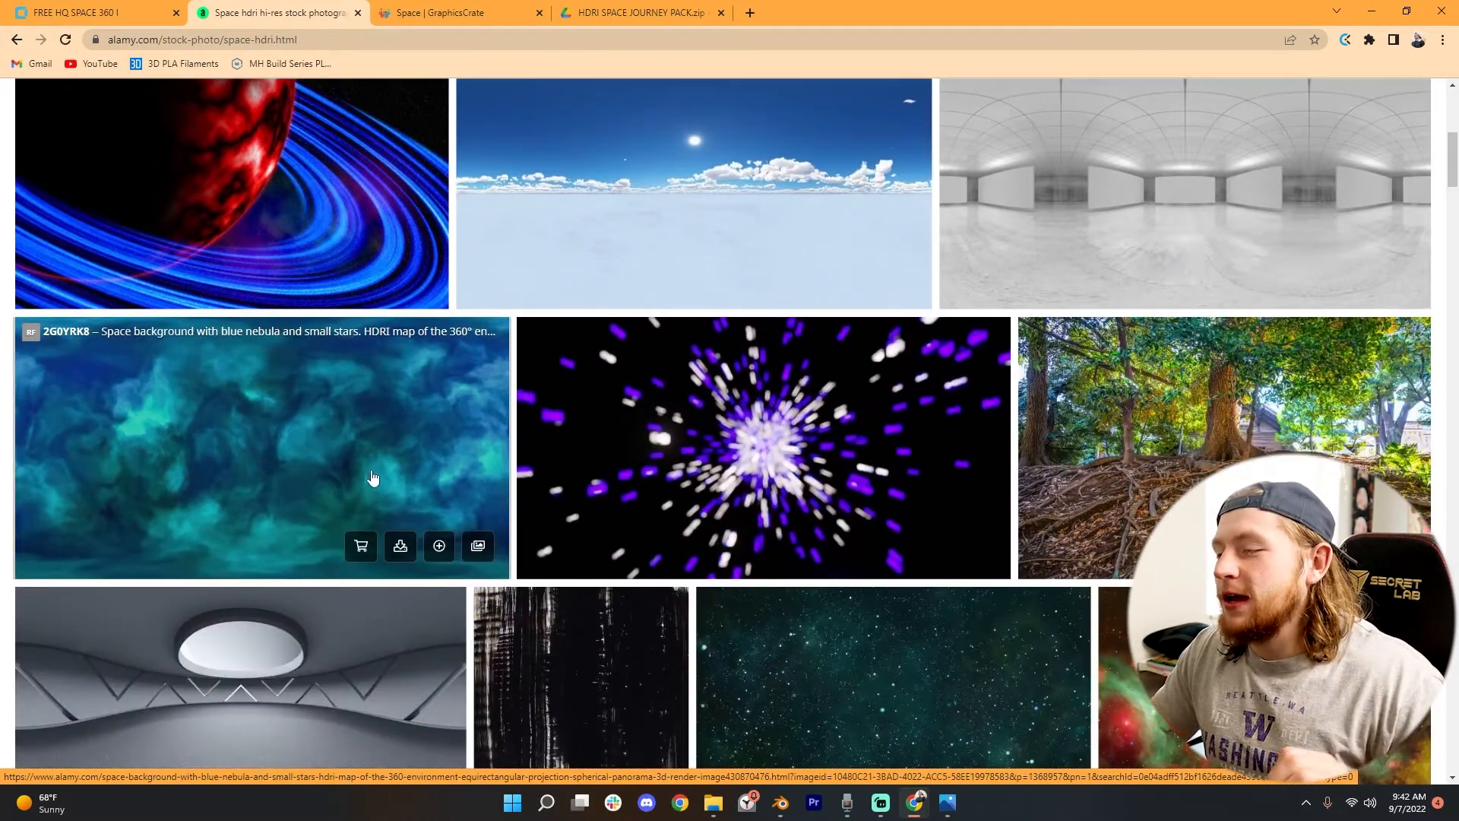
{"action": "scroll", "coordinate": [372, 477], "scroll_direction": "down", "scroll_amount": 2}
{"action": "scroll", "coordinate": [916, 509], "scroll_direction": "down", "scroll_amount": 1}
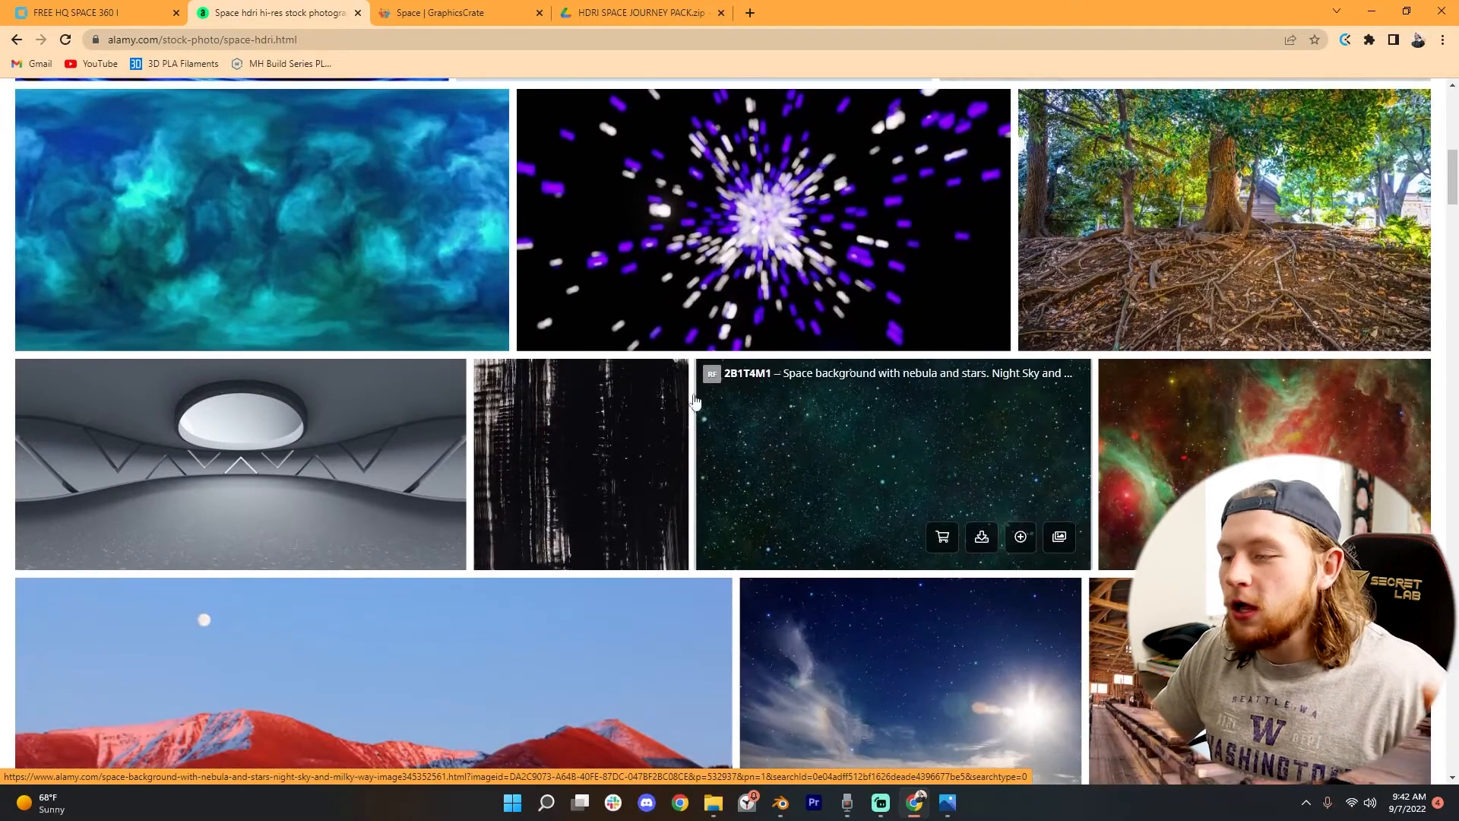
{"action": "scroll", "coordinate": [756, 401], "scroll_direction": "up", "scroll_amount": 4}
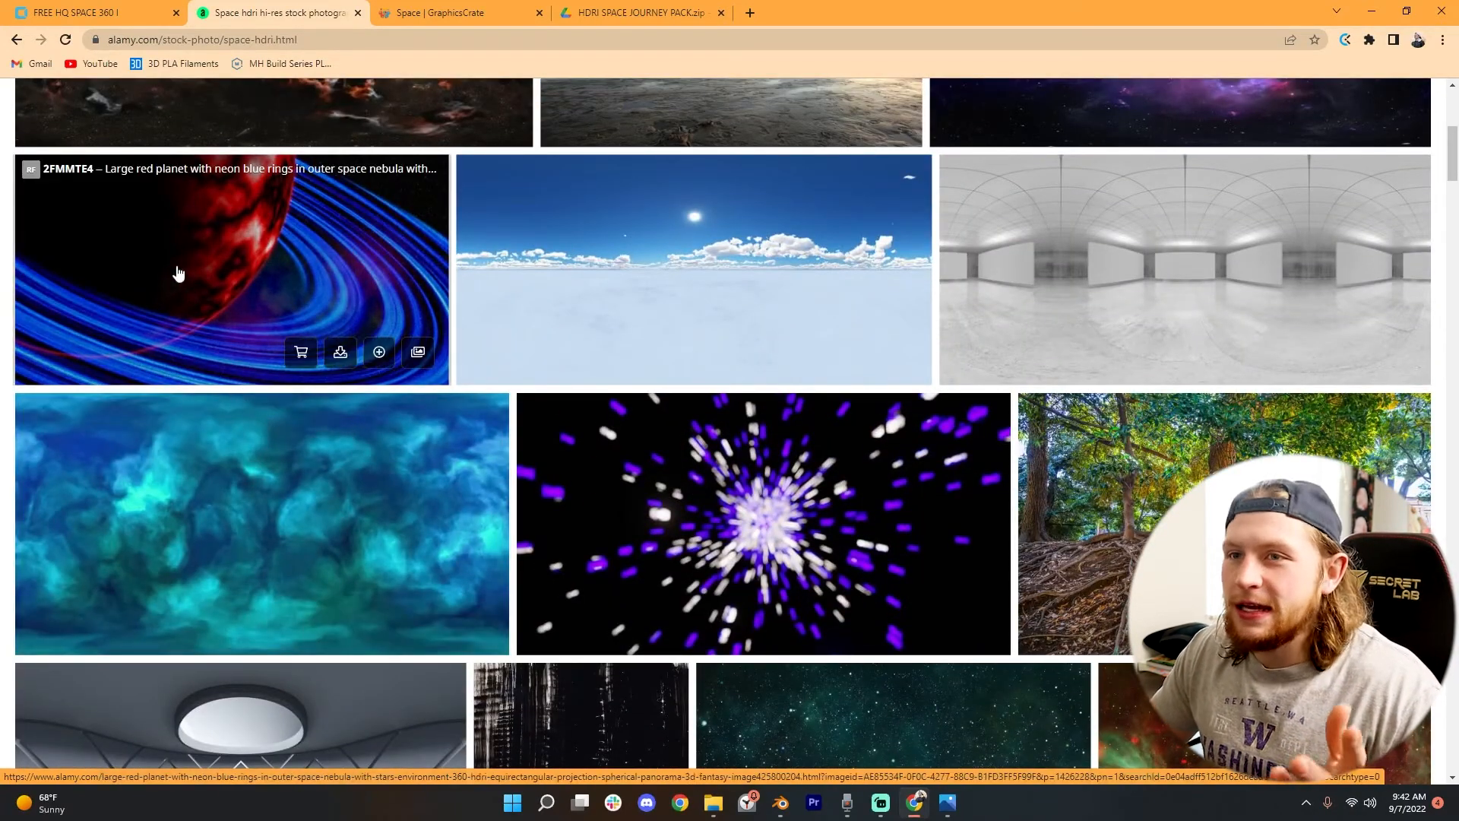
Step: Look over the FREE HQ SPACE 360 I product page on Cubebrush and the Space HDRI maps on GraphicsCrate
{"action": "left_click", "coordinate": [102, 14]}
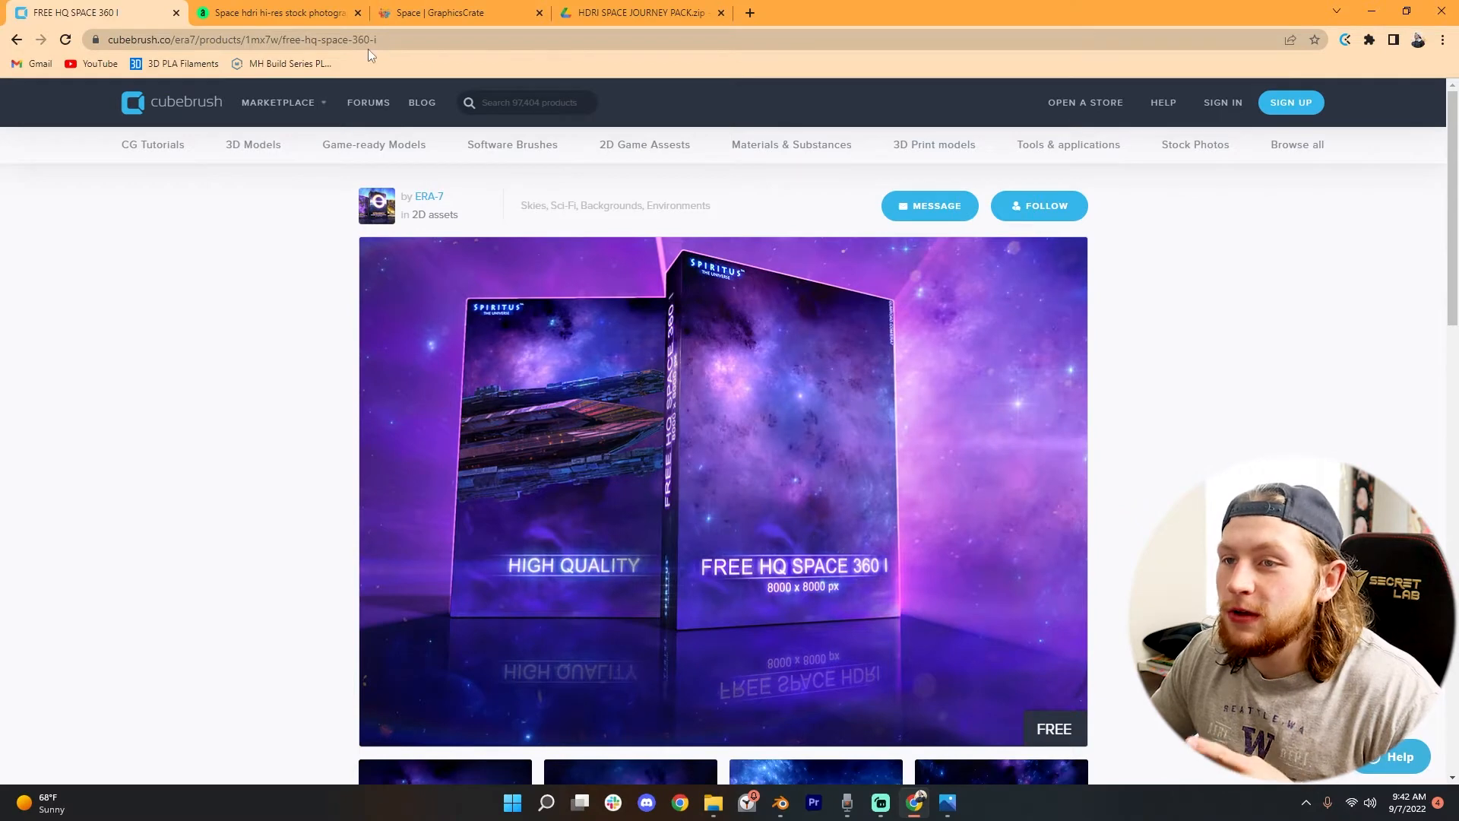
{"action": "scroll", "coordinate": [759, 274], "scroll_direction": "down", "scroll_amount": 6}
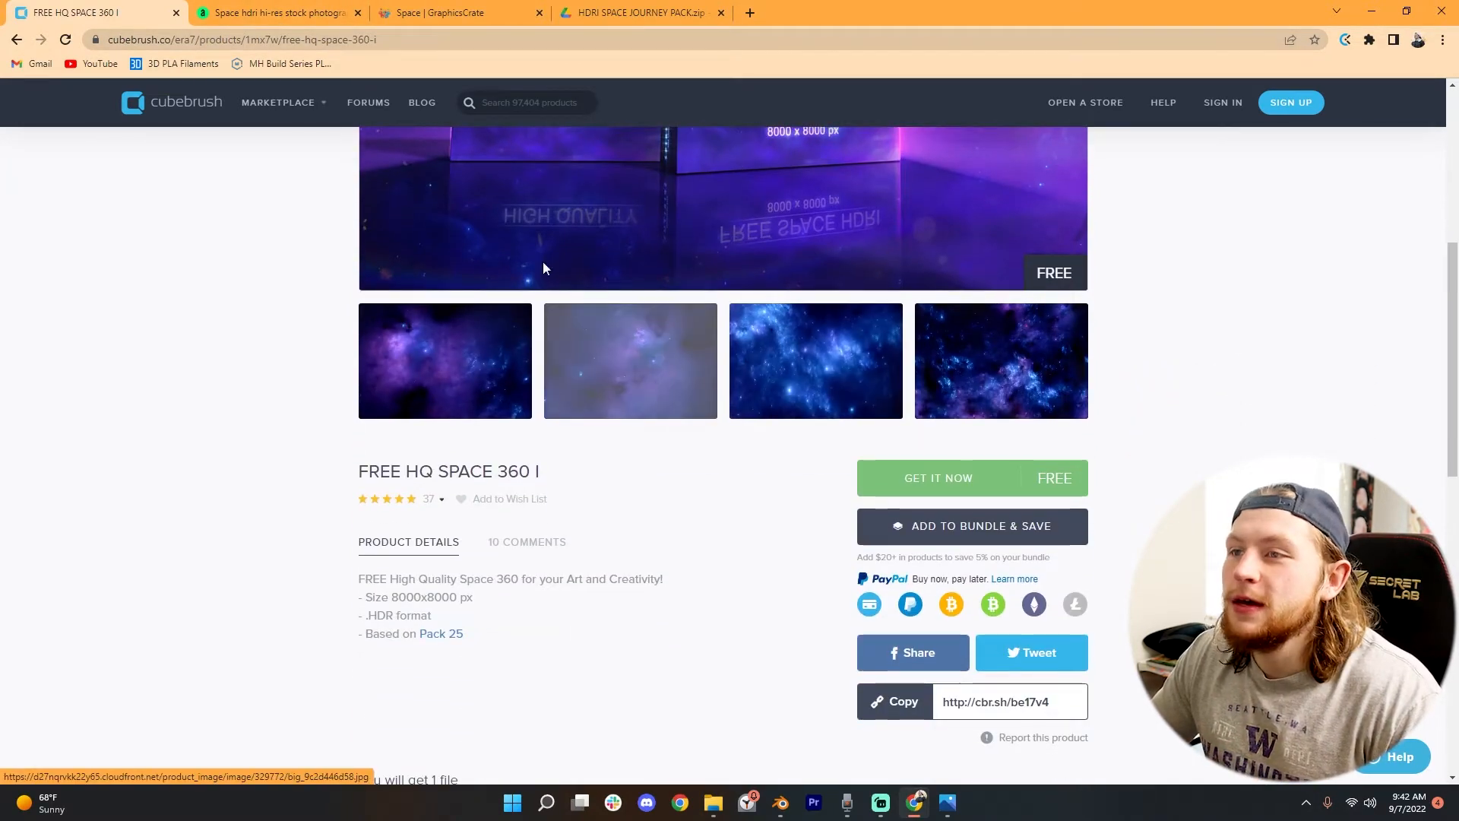
{"action": "left_click", "coordinate": [426, 9]}
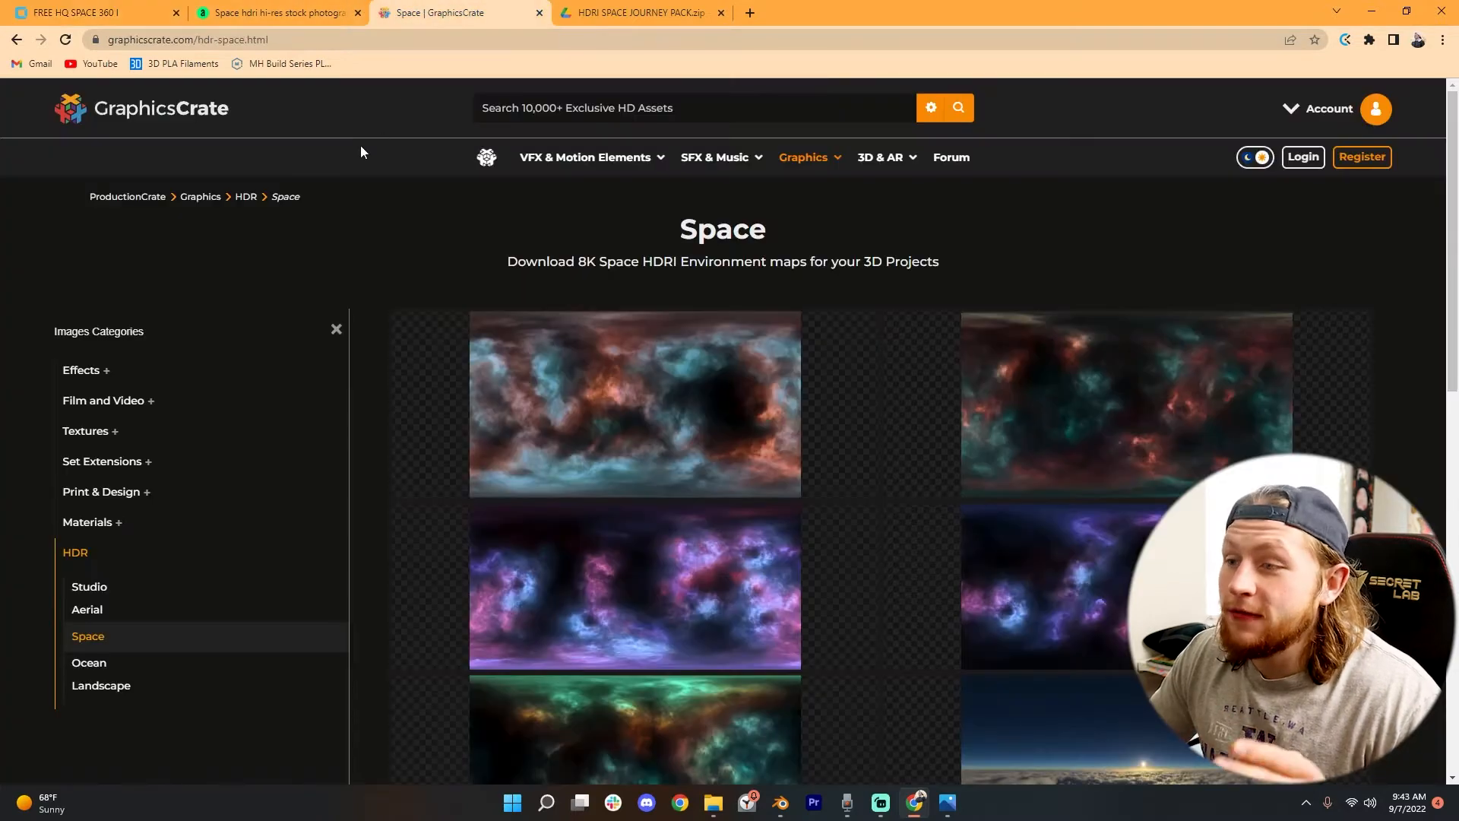
{"action": "scroll", "coordinate": [627, 307], "scroll_direction": "down", "scroll_amount": 3}
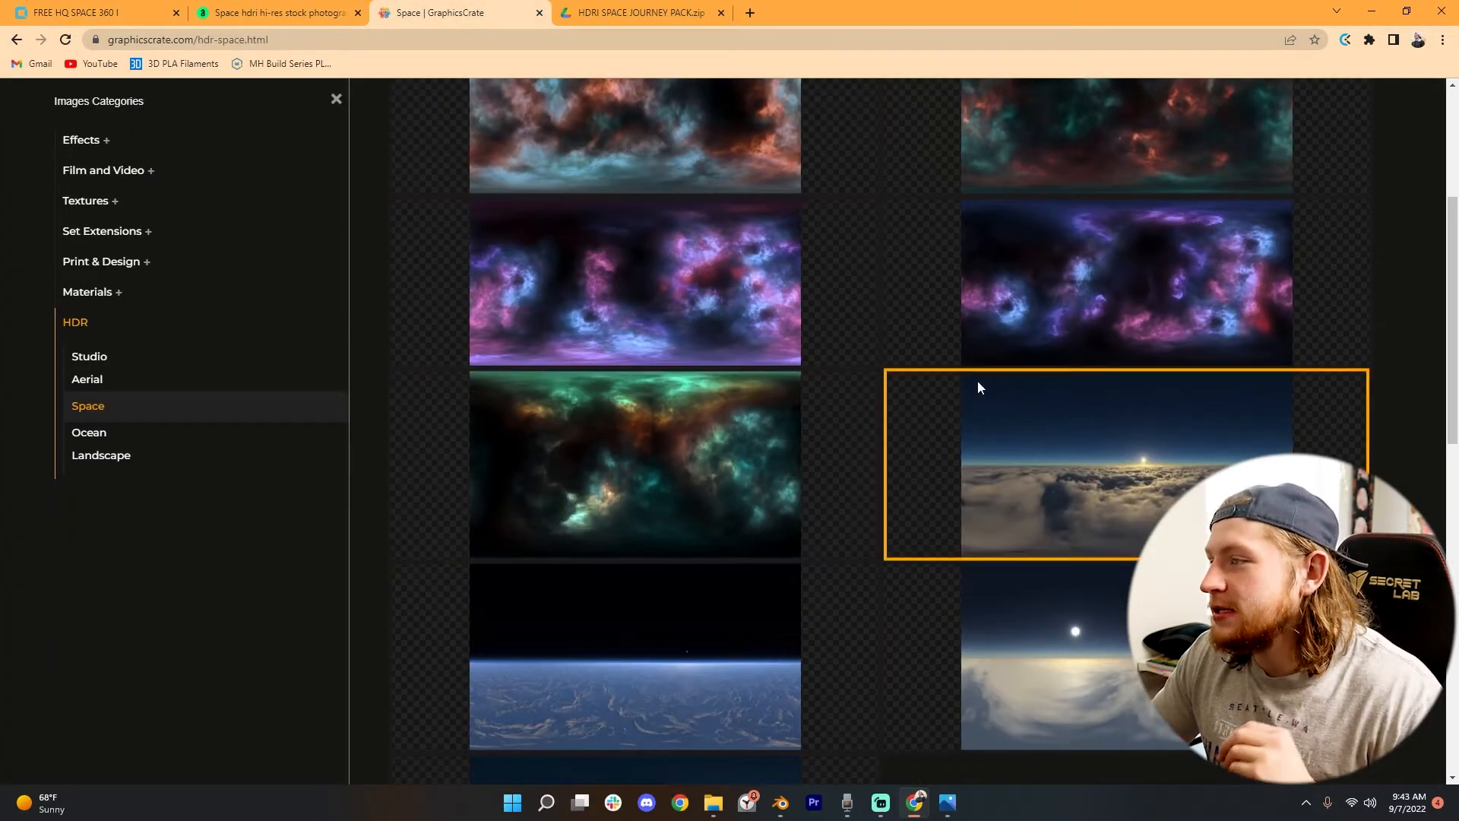
{"action": "scroll", "coordinate": [747, 509], "scroll_direction": "up", "scroll_amount": 5}
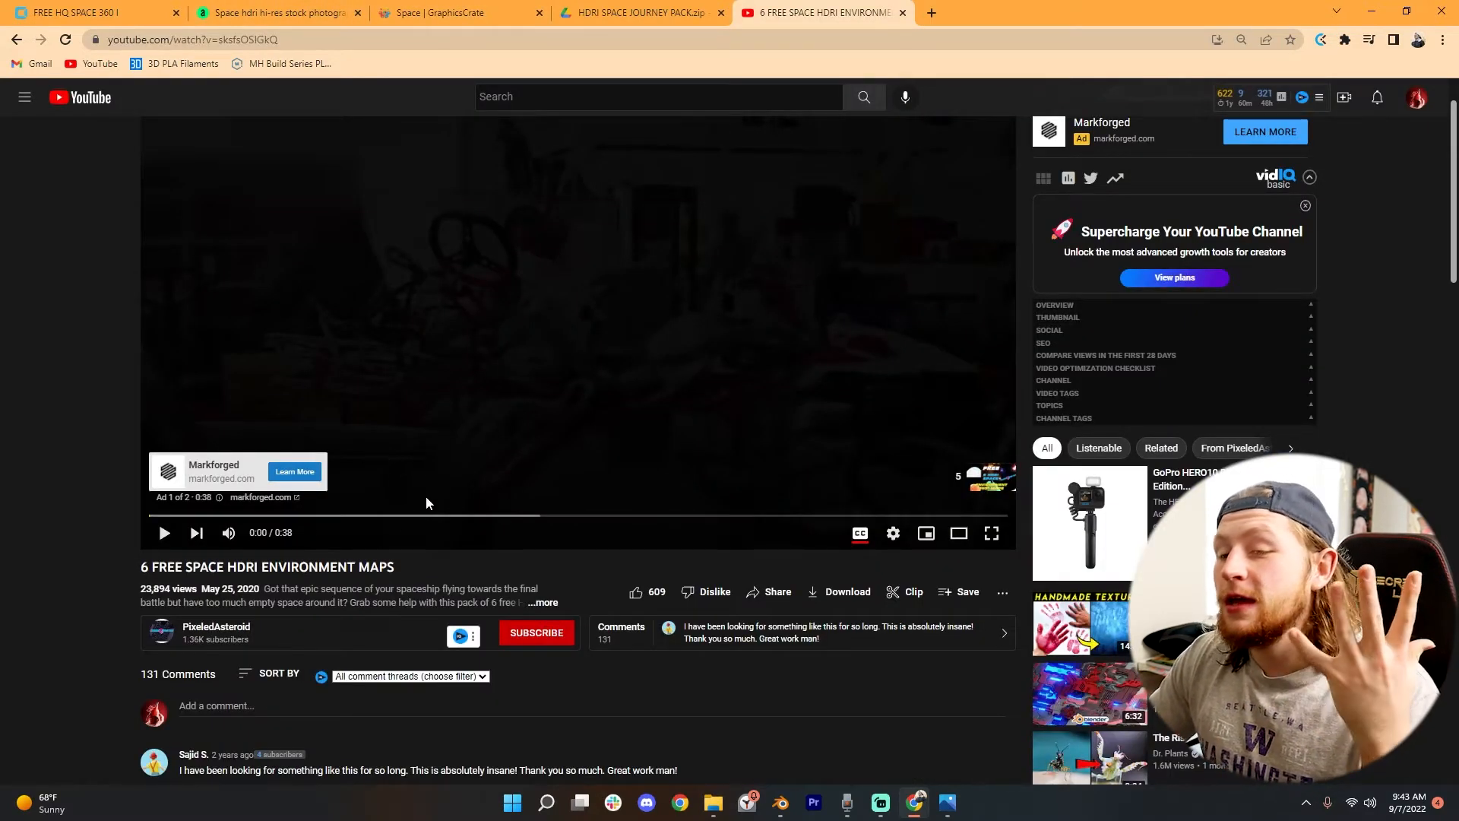
Step: Expand the 6 FREE SPACE HDRI ENVIRONMENT MAPS video description for its download link and review the linked Google Drive file and GraphicsCrate pages
{"action": "left_click", "coordinate": [544, 603]}
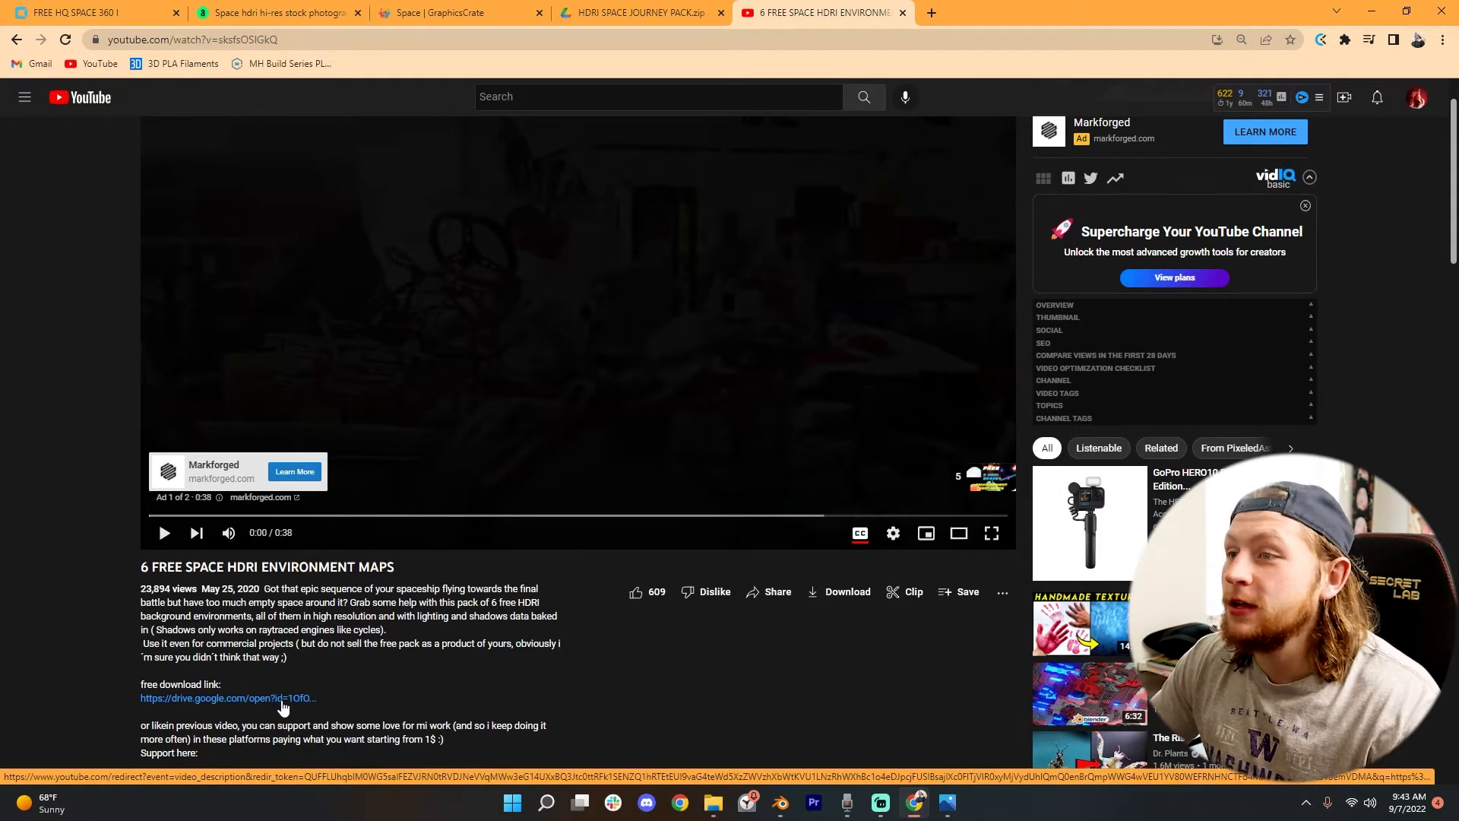
{"action": "left_click", "coordinate": [631, 13]}
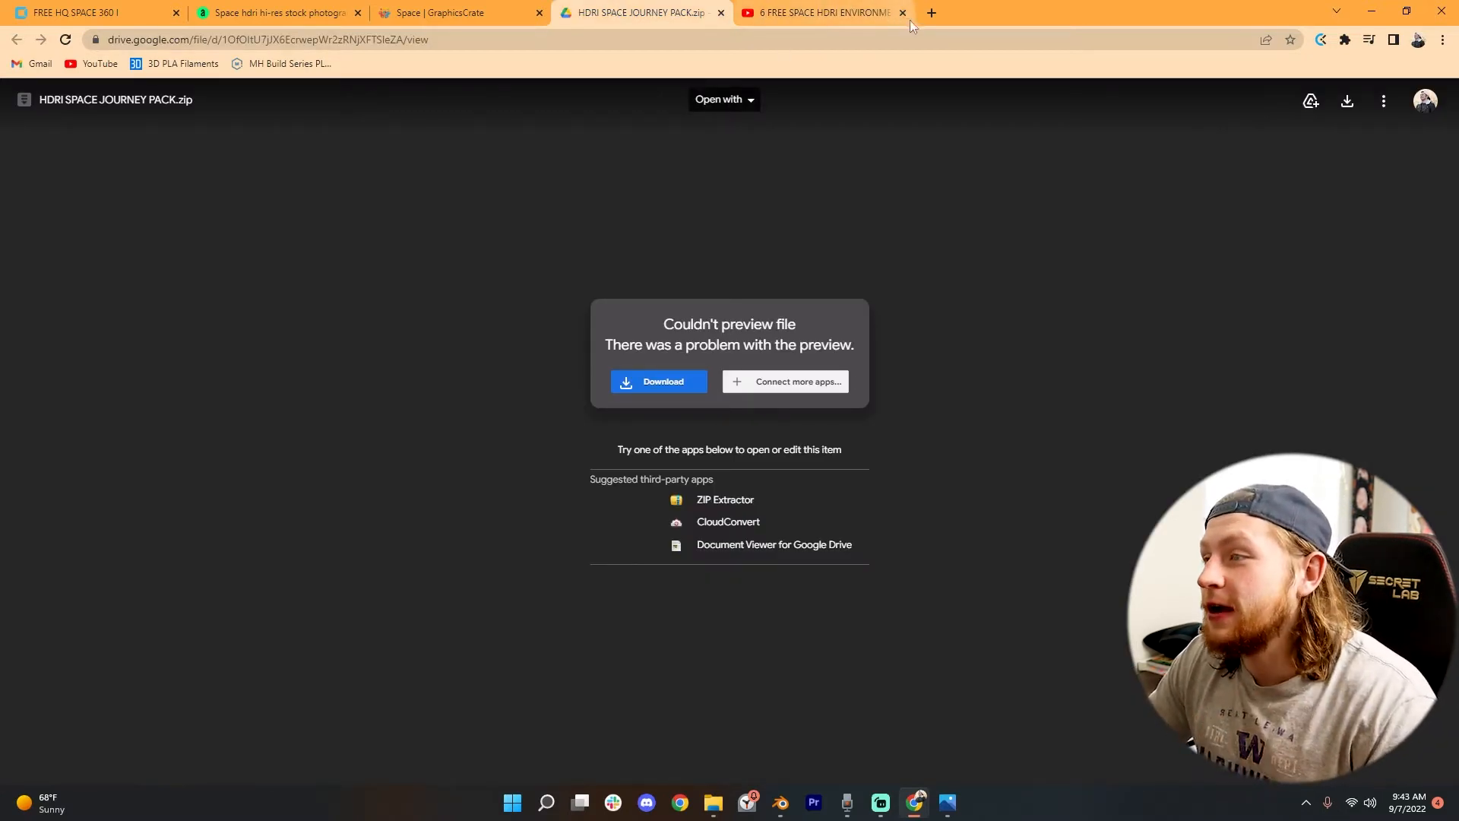
{"action": "left_click", "coordinate": [800, 15]}
{"action": "left_click", "coordinate": [577, 13]}
{"action": "left_click", "coordinate": [471, 13]}
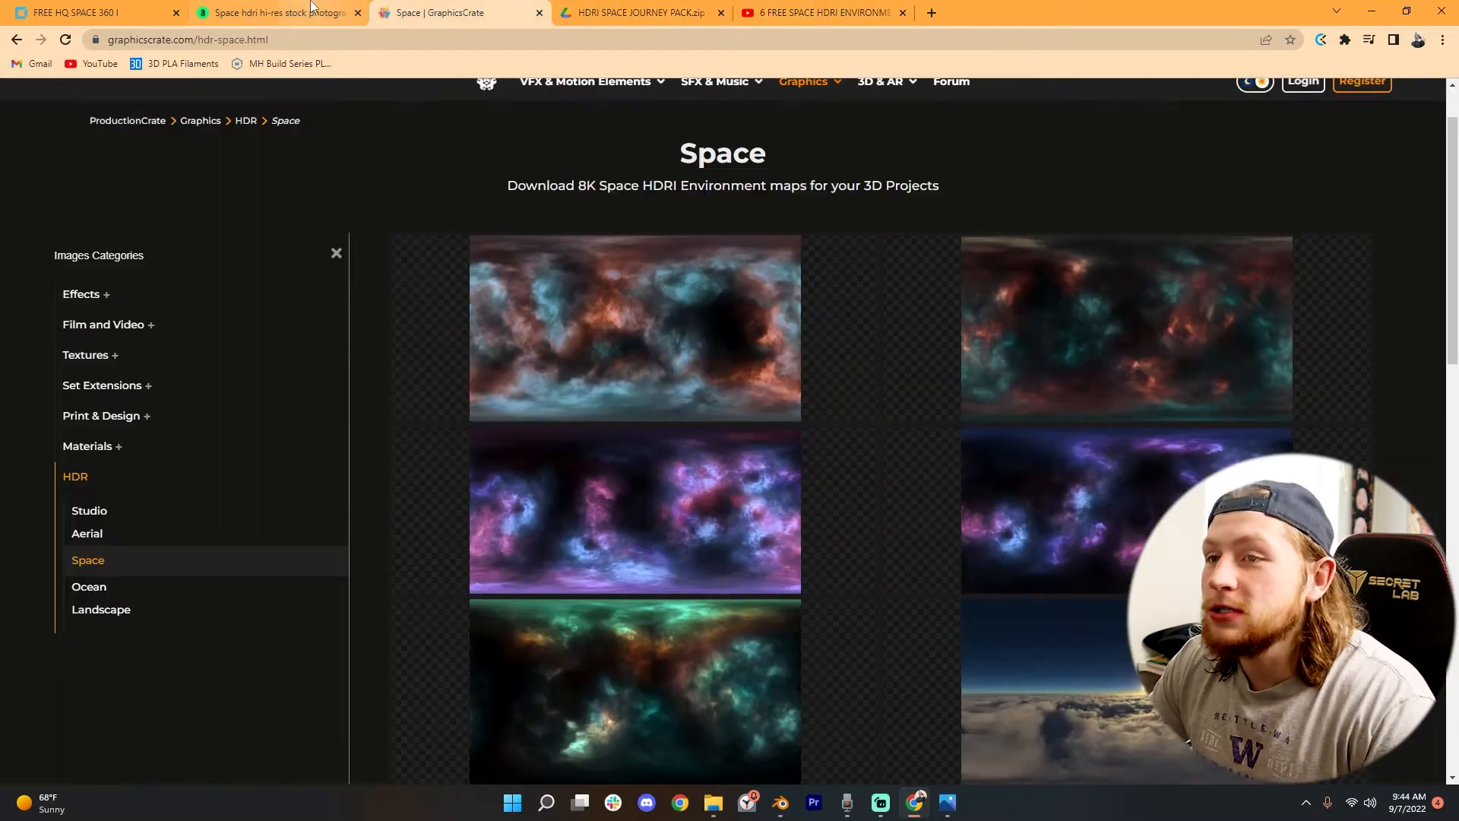
Step: Revisit the Alamy space HDRI stock images page and switch back to Blender
{"action": "left_click", "coordinate": [312, 9]}
{"action": "scroll", "coordinate": [236, 161], "scroll_direction": "up", "scroll_amount": 6}
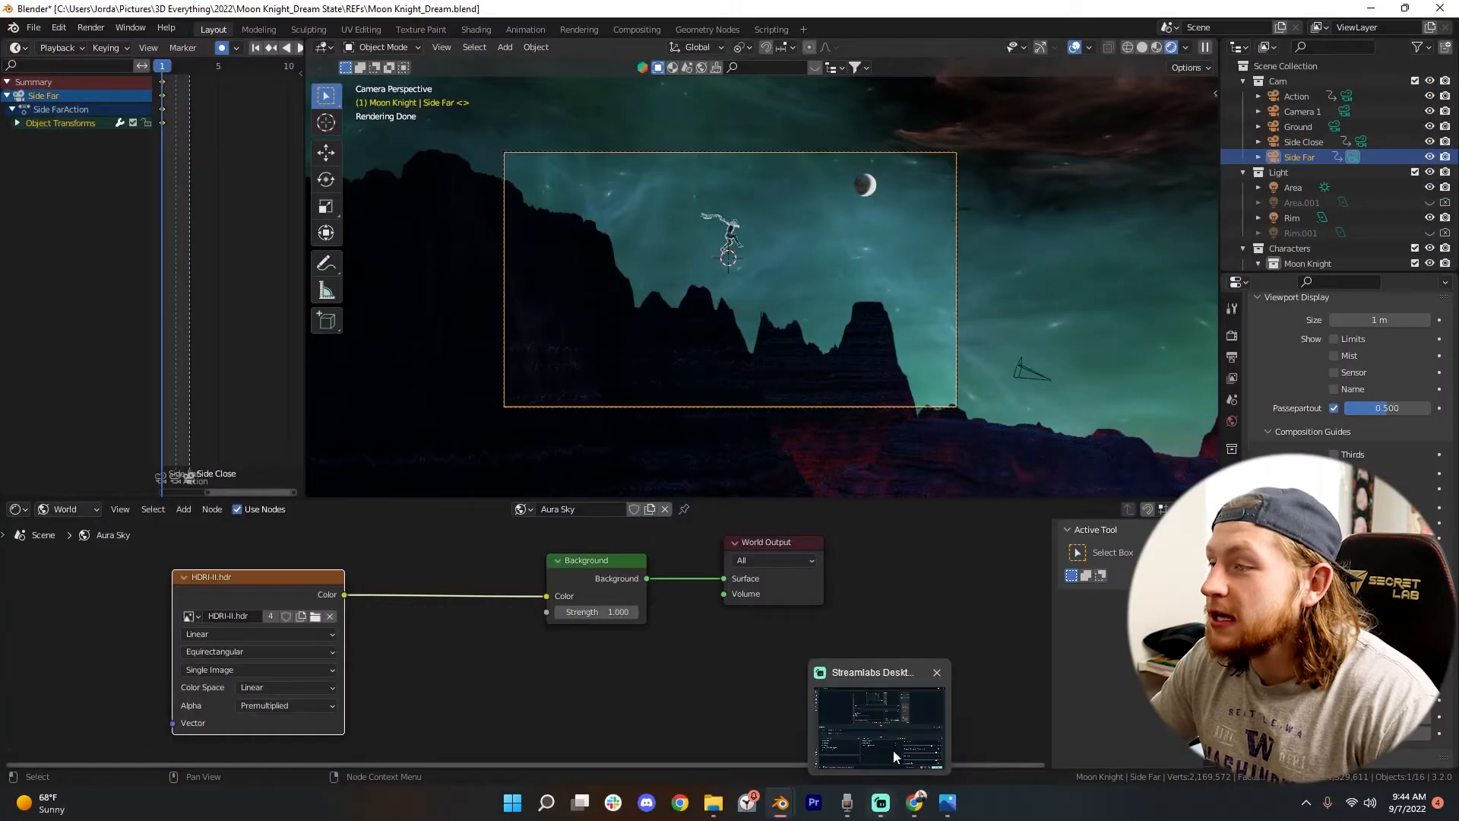
{"action": "left_click", "coordinate": [660, 688]}
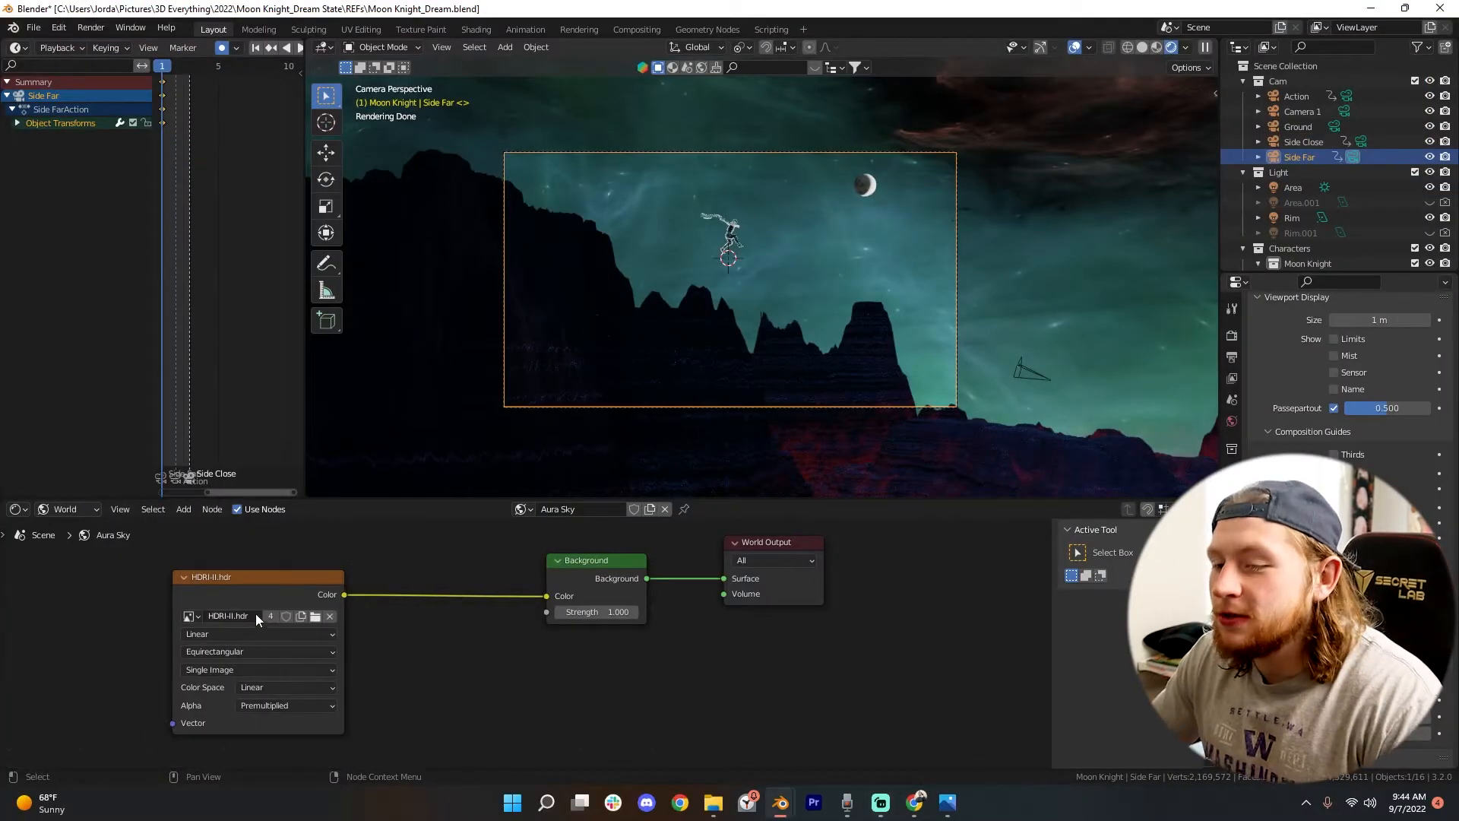
Step: Move the HDRI-II.hdr node farther from the Background node and enlarge the node editor, with the scene shown from the camera
{"action": "left_click_drag", "start_coordinate": [253, 590], "coordinate": [158, 570]}
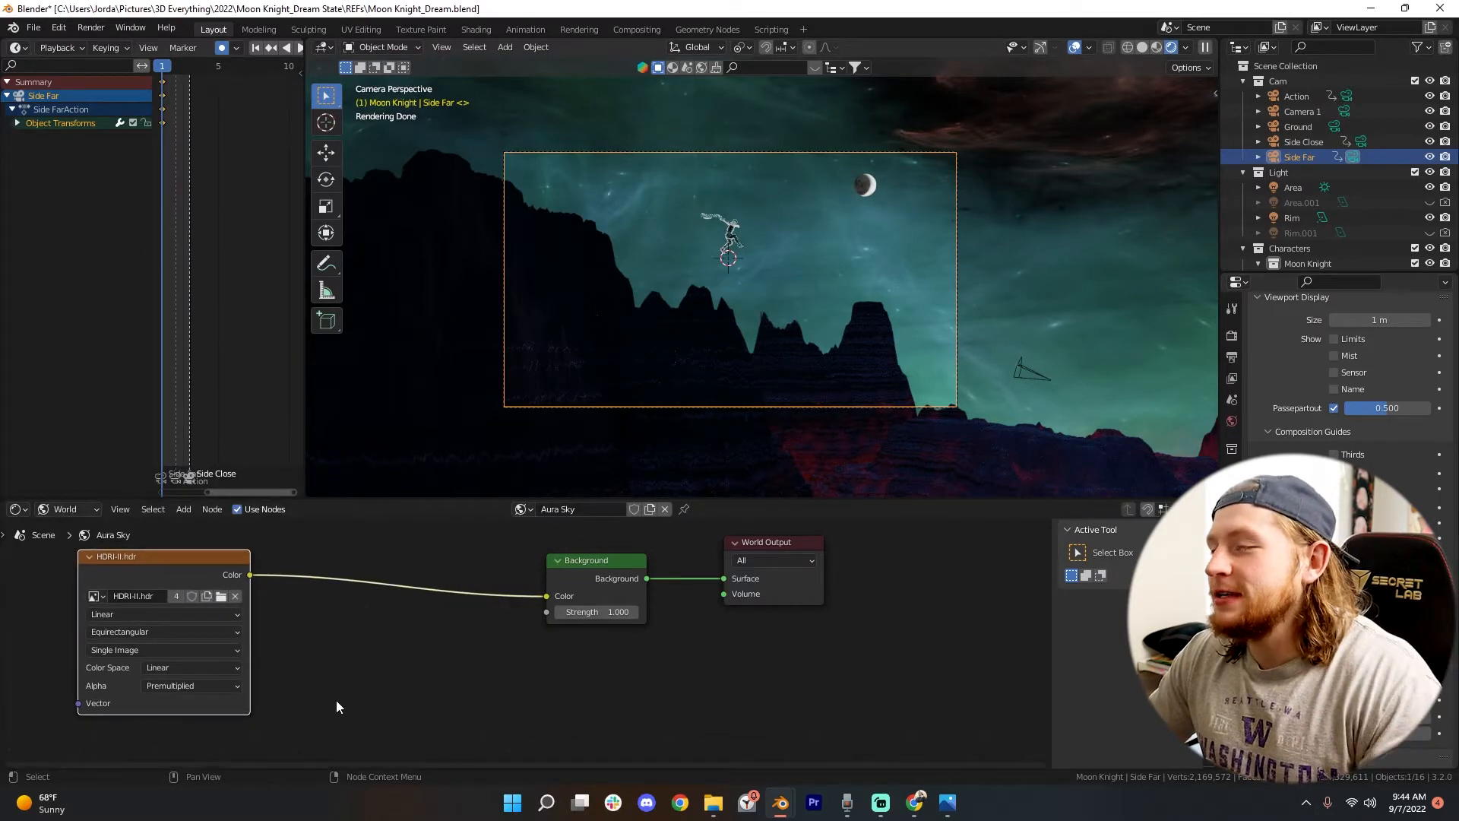
{"action": "middle_click_drag", "start_coordinate": [384, 634], "coordinate": [574, 637]}
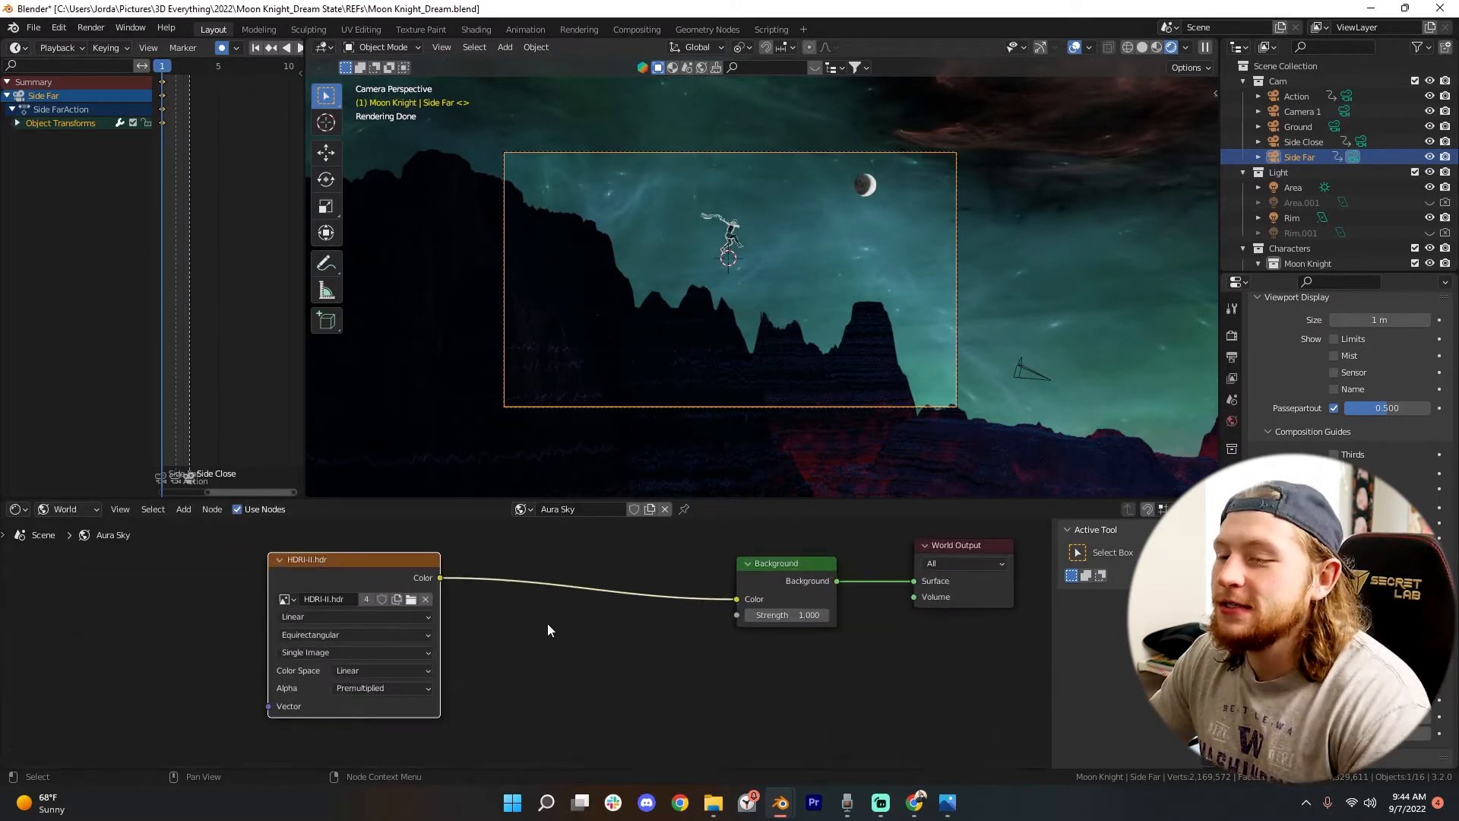
{"action": "left_click_drag", "start_coordinate": [475, 497], "coordinate": [475, 450]}
{"action": "scroll", "coordinate": [555, 532], "scroll_direction": "down", "scroll_amount": 2}
{"action": "middle_click_drag", "start_coordinate": [954, 389], "coordinate": [899, 373]}
{"action": "key", "text": "KP_0"}
{"action": "left_click_drag", "start_coordinate": [452, 562], "coordinate": [361, 575]}
Step: Insert a MixRGB node on the link between the HDRI-II.hdr node and the Background node
{"action": "key", "text": "shift+a"}
{"action": "type", "text": "mix"}
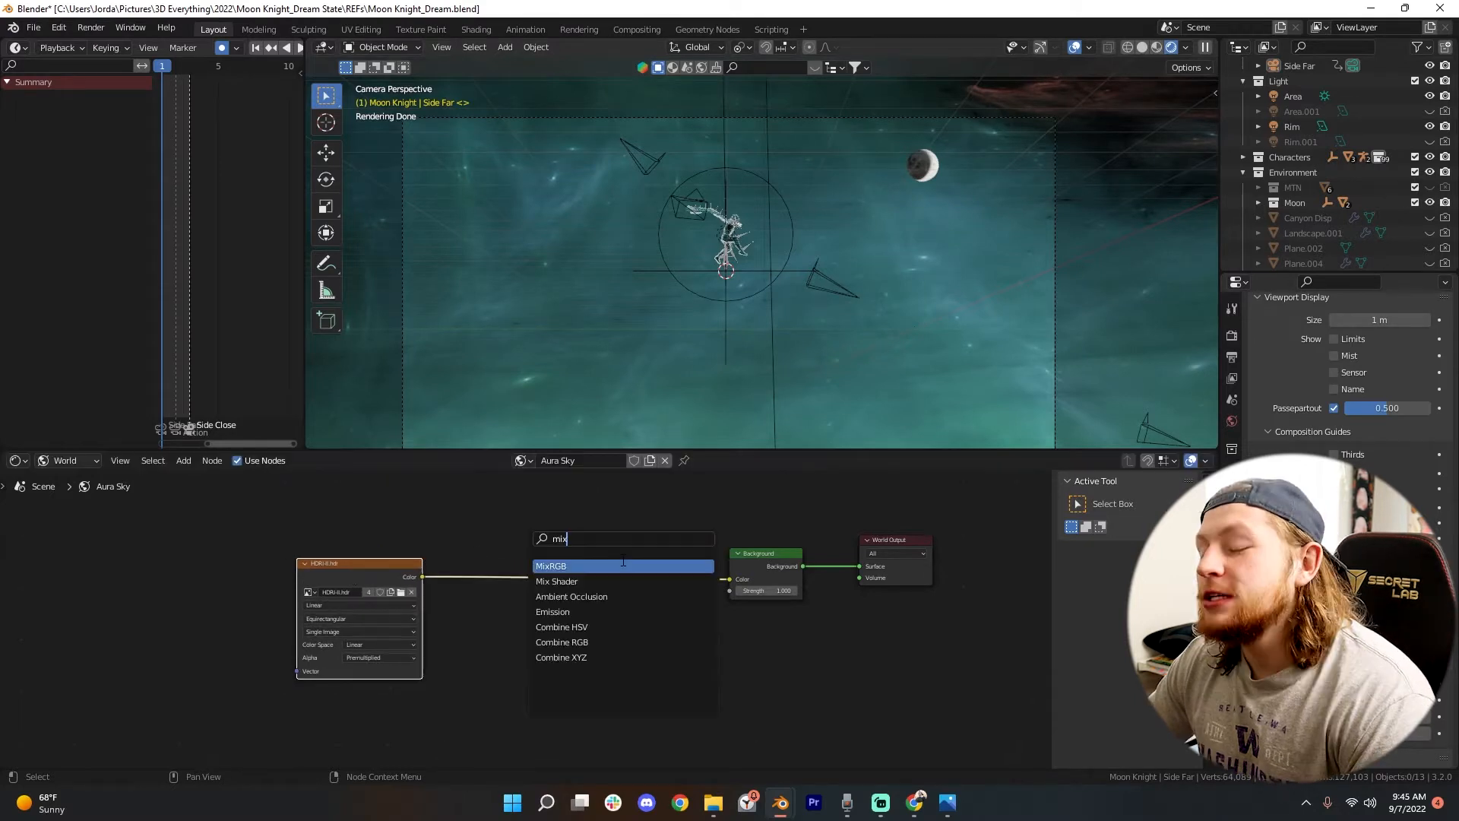
{"action": "key", "text": "BackSpace"}
{"action": "key", "text": "BackSpace"}
{"action": "key", "text": "BackSpace"}
{"action": "left_click", "coordinate": [516, 601]}
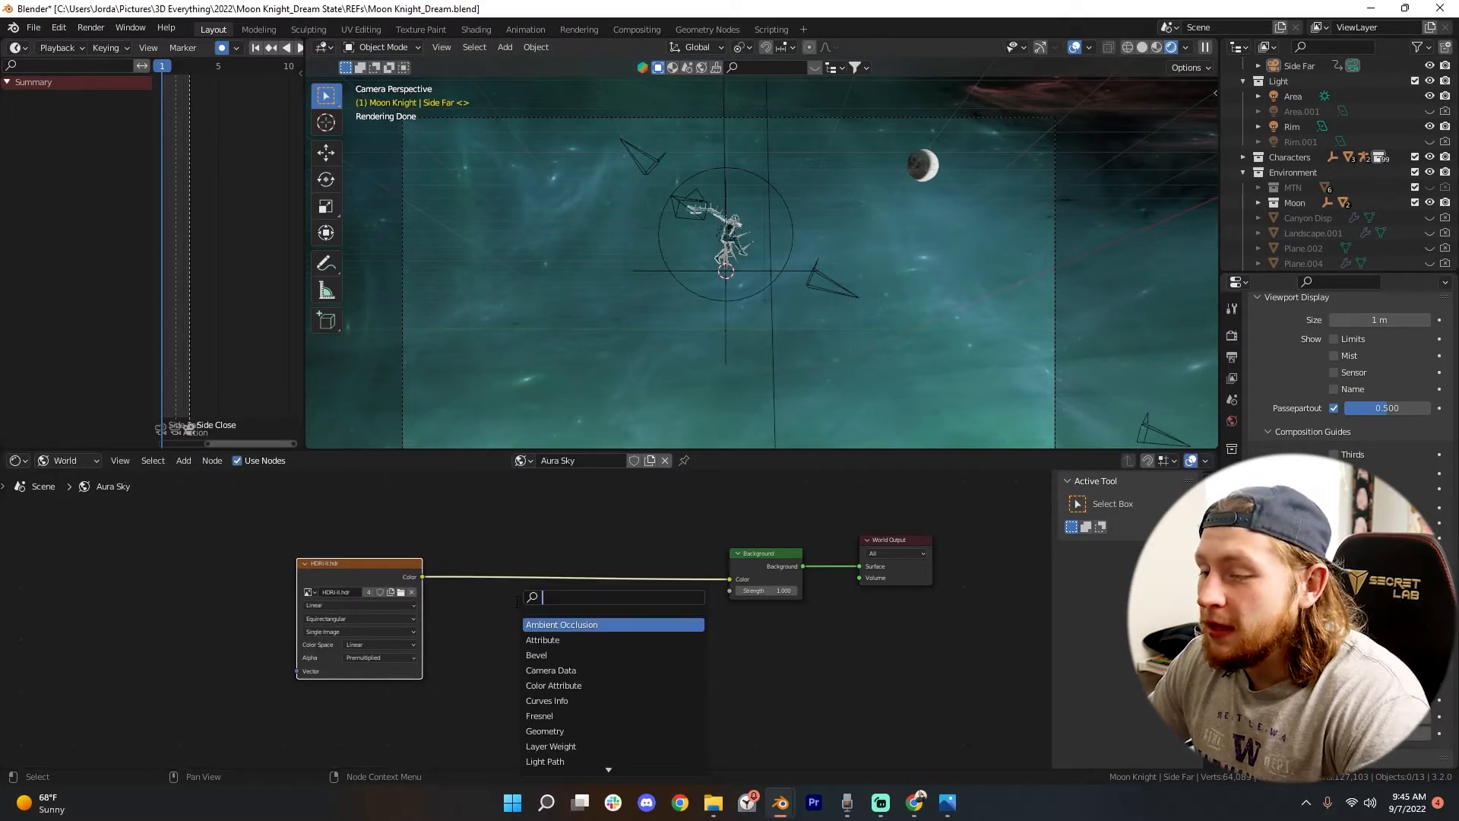
{"action": "type", "text": "mi"}
{"action": "left_click", "coordinate": [564, 624]}
{"action": "left_click", "coordinate": [587, 590]}
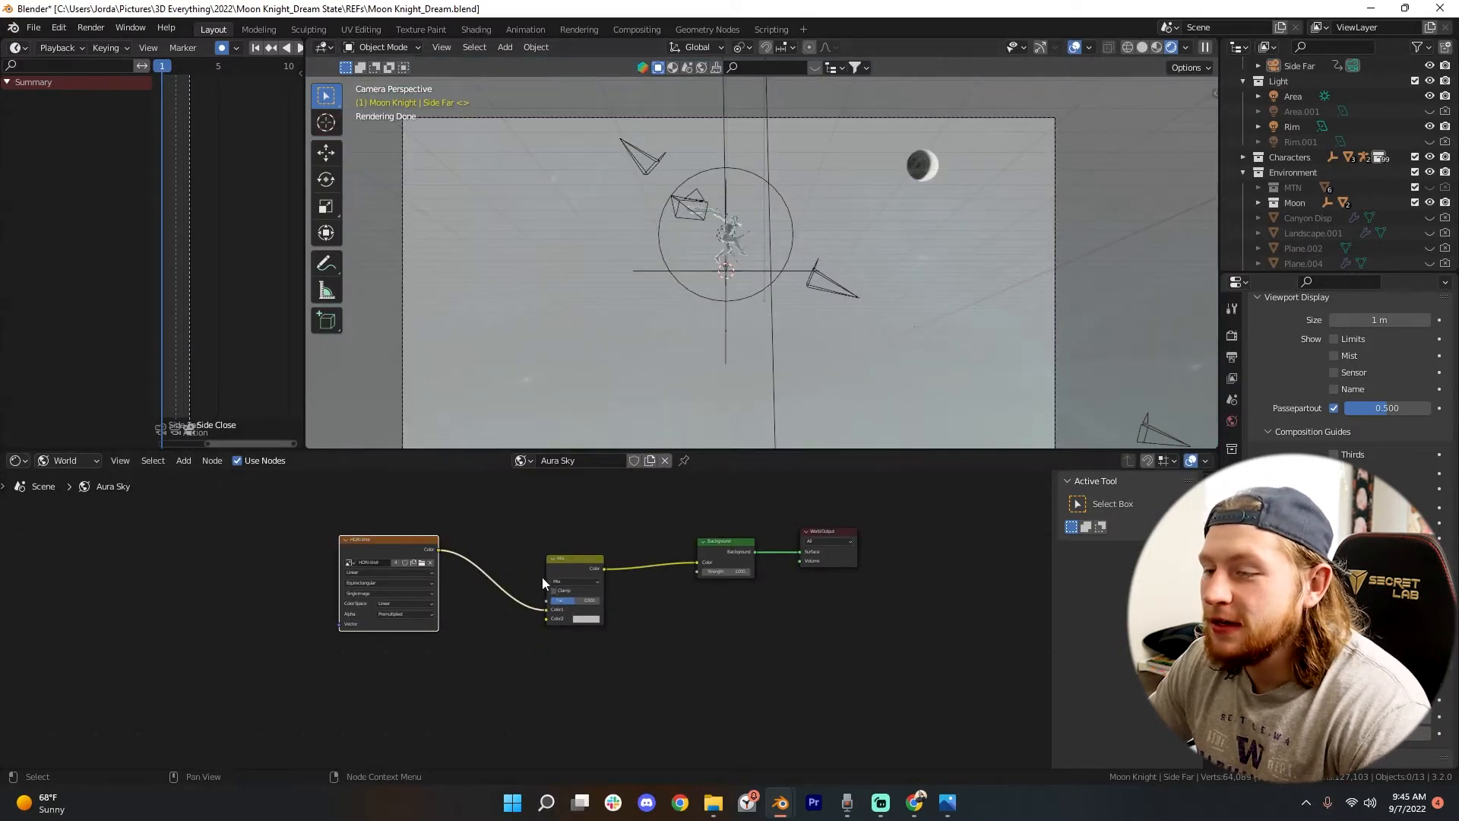
{"action": "scroll", "coordinate": [542, 579], "scroll_direction": "up", "scroll_amount": 1}
{"action": "middle_click_drag", "start_coordinate": [543, 579], "coordinate": [566, 542]}
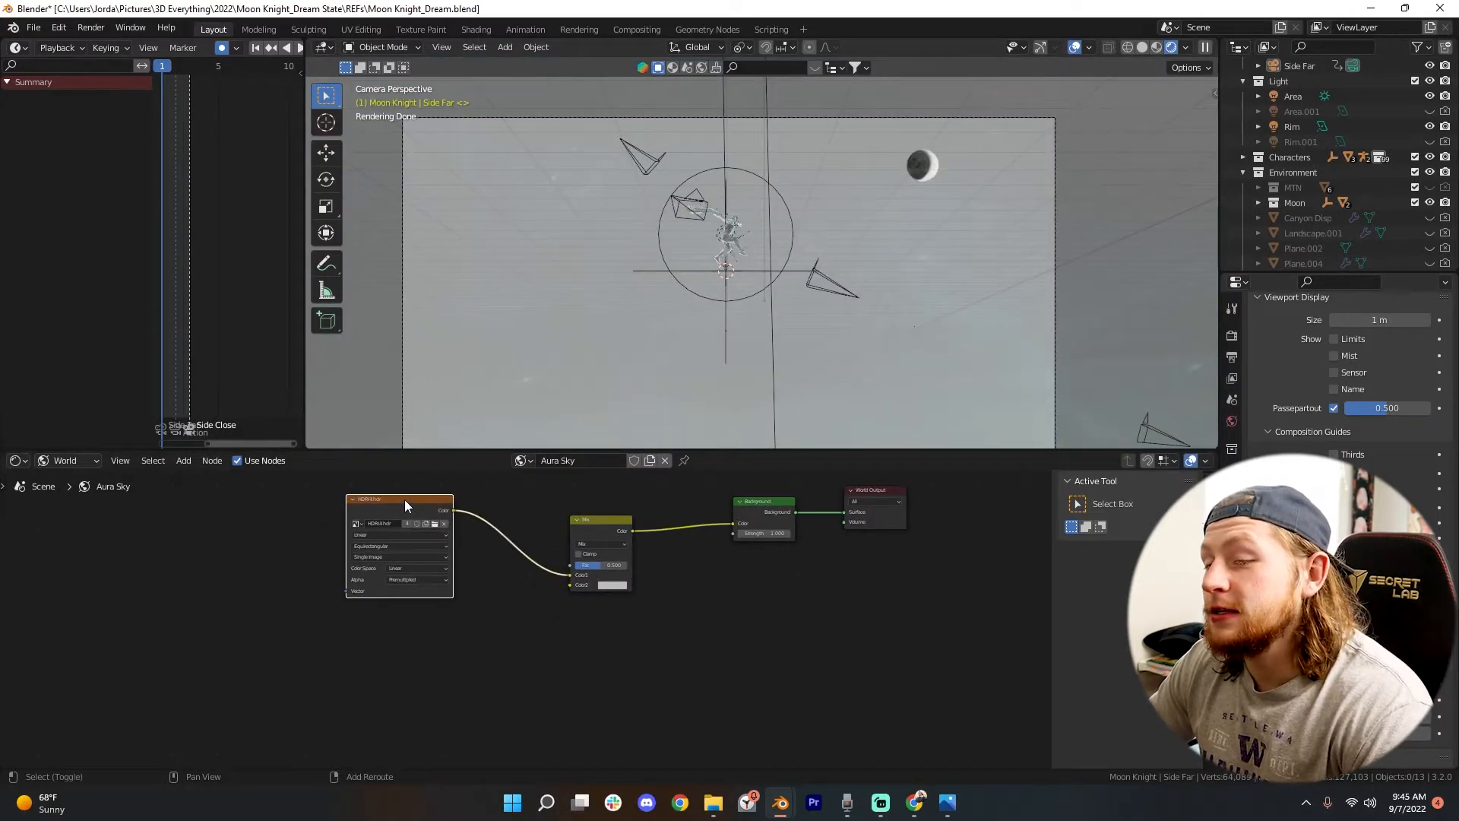
Step: Duplicate the HDRI-II.hdr node below the original and connect the copy's Color output to Color2 of the Mix node
{"action": "key", "text": "shift+d"}
{"action": "left_click", "coordinate": [399, 634]}
{"action": "left_click_drag", "start_coordinate": [447, 645], "coordinate": [571, 586]}
{"action": "middle_click_drag", "start_coordinate": [750, 615], "coordinate": [665, 645]}
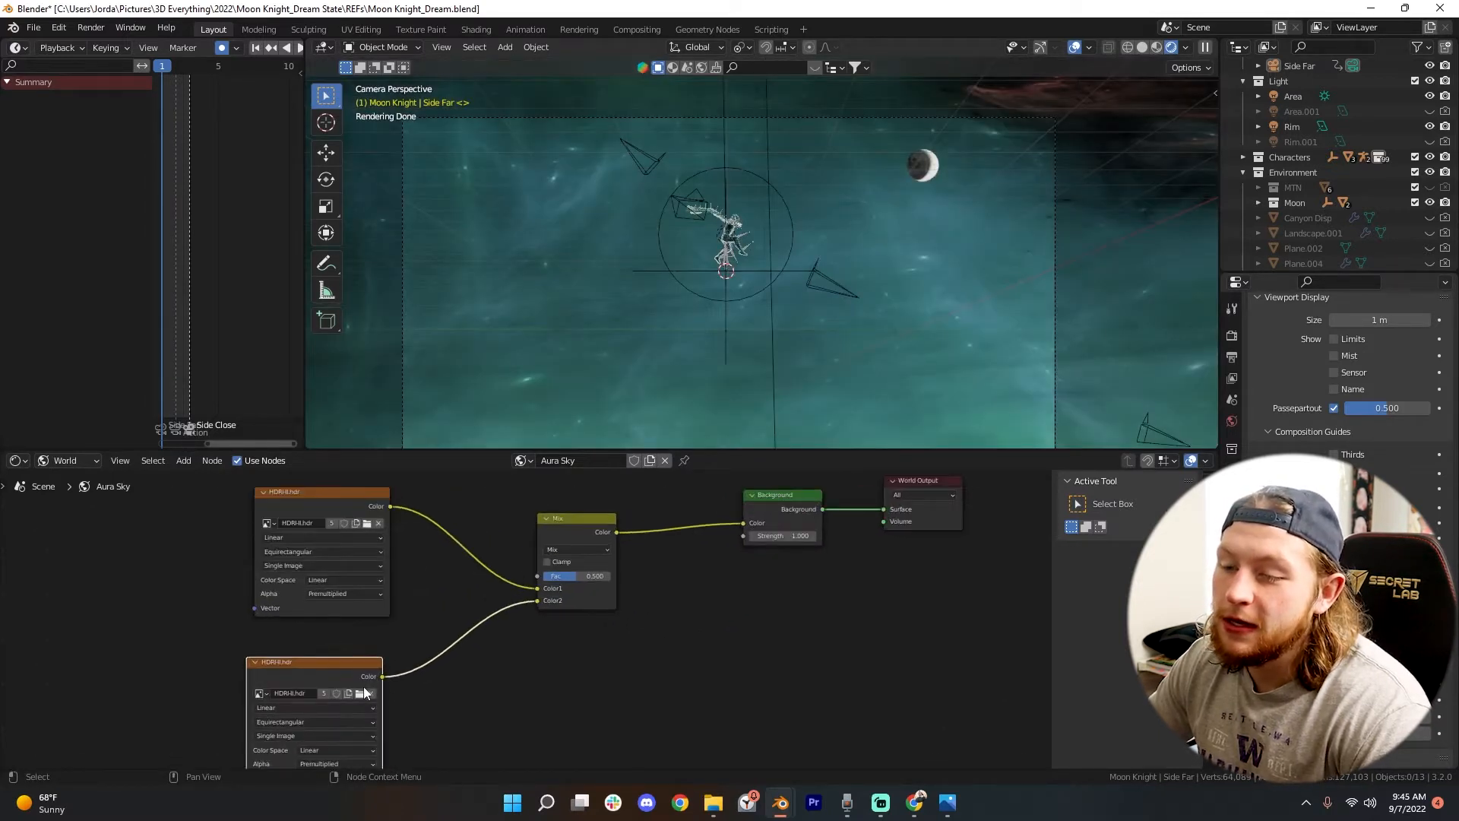
Step: Load nebula n0.hdr from the HDRI SPACE JOURNEY PACK folder into the duplicated environment node
{"action": "left_click", "coordinate": [393, 678]}
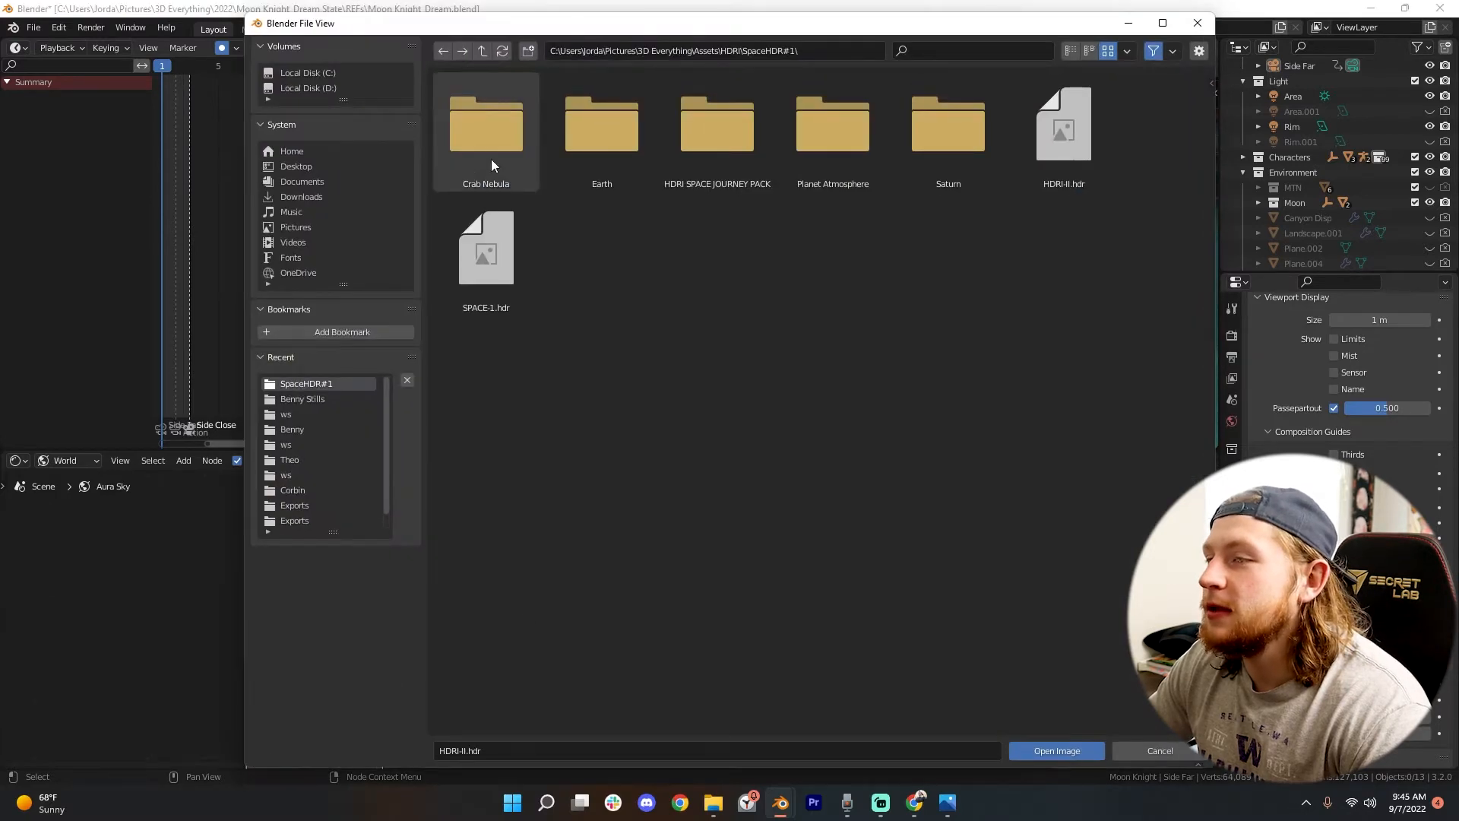
{"action": "double_click", "coordinate": [696, 125]}
{"action": "double_click", "coordinate": [486, 125]}
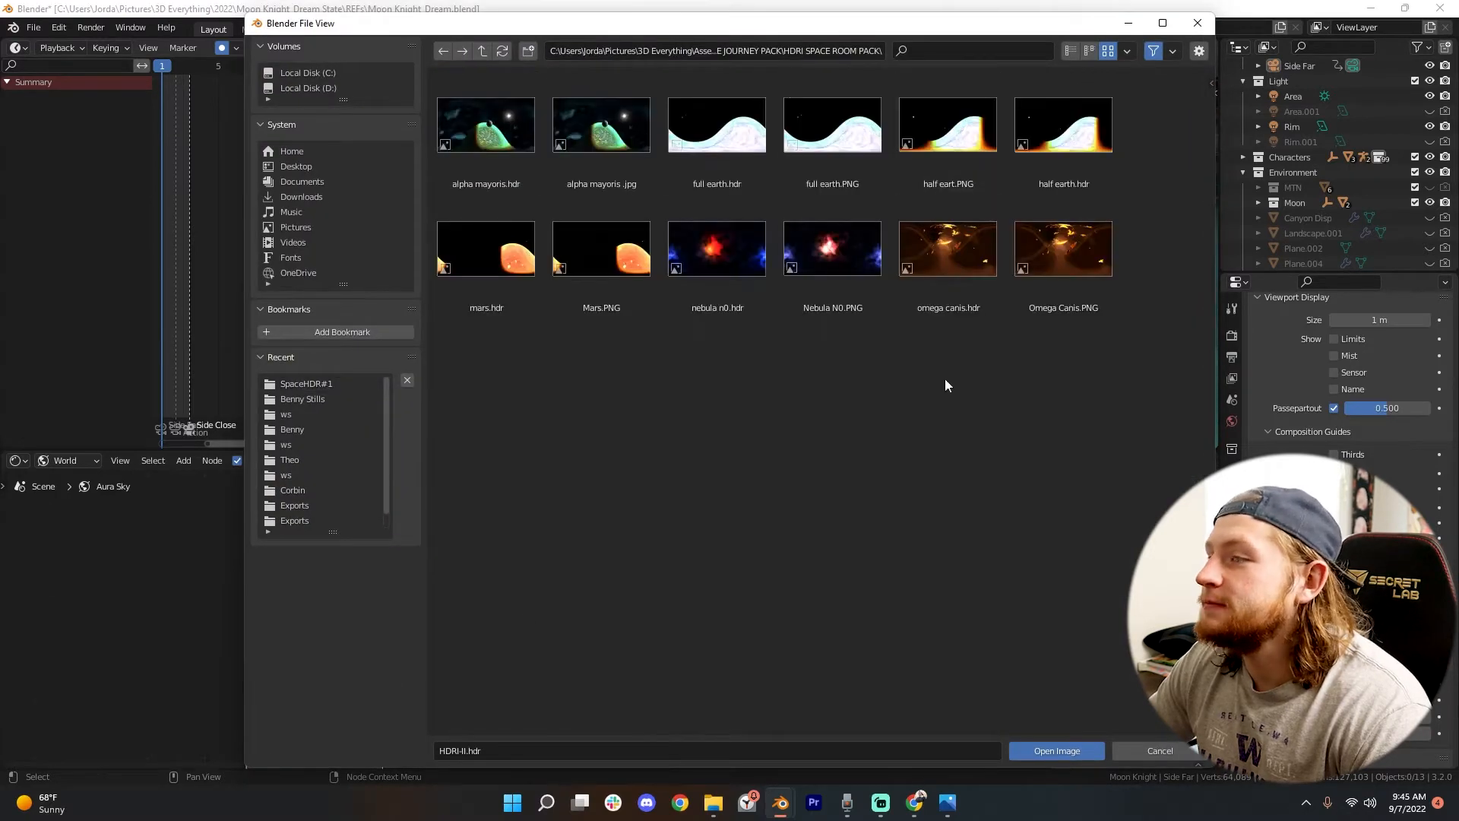
{"action": "left_click", "coordinate": [762, 263]}
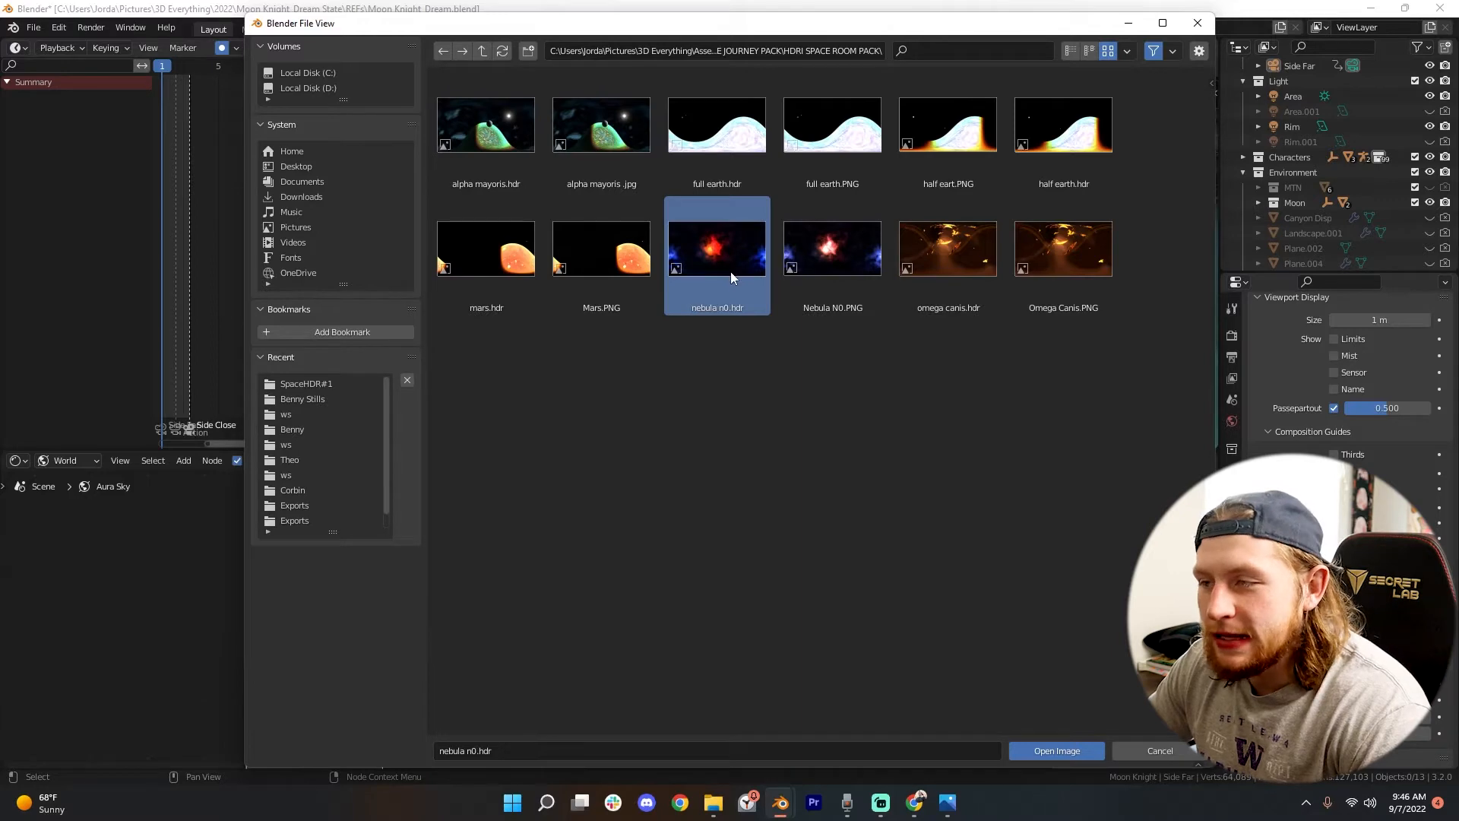
{"action": "left_click", "coordinate": [1049, 751]}
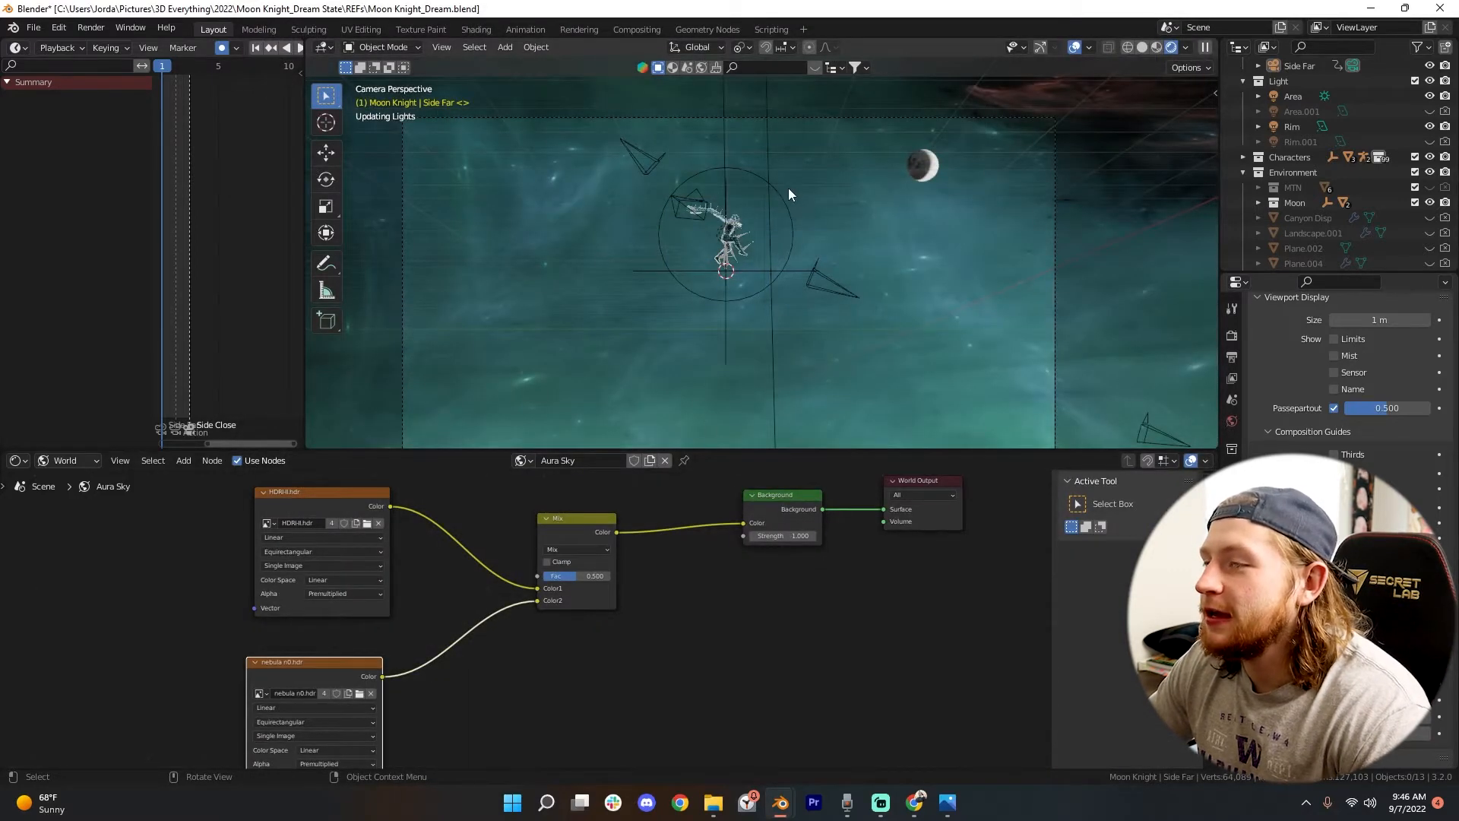
{"action": "scroll", "coordinate": [891, 302], "scroll_direction": "down", "scroll_amount": 4}
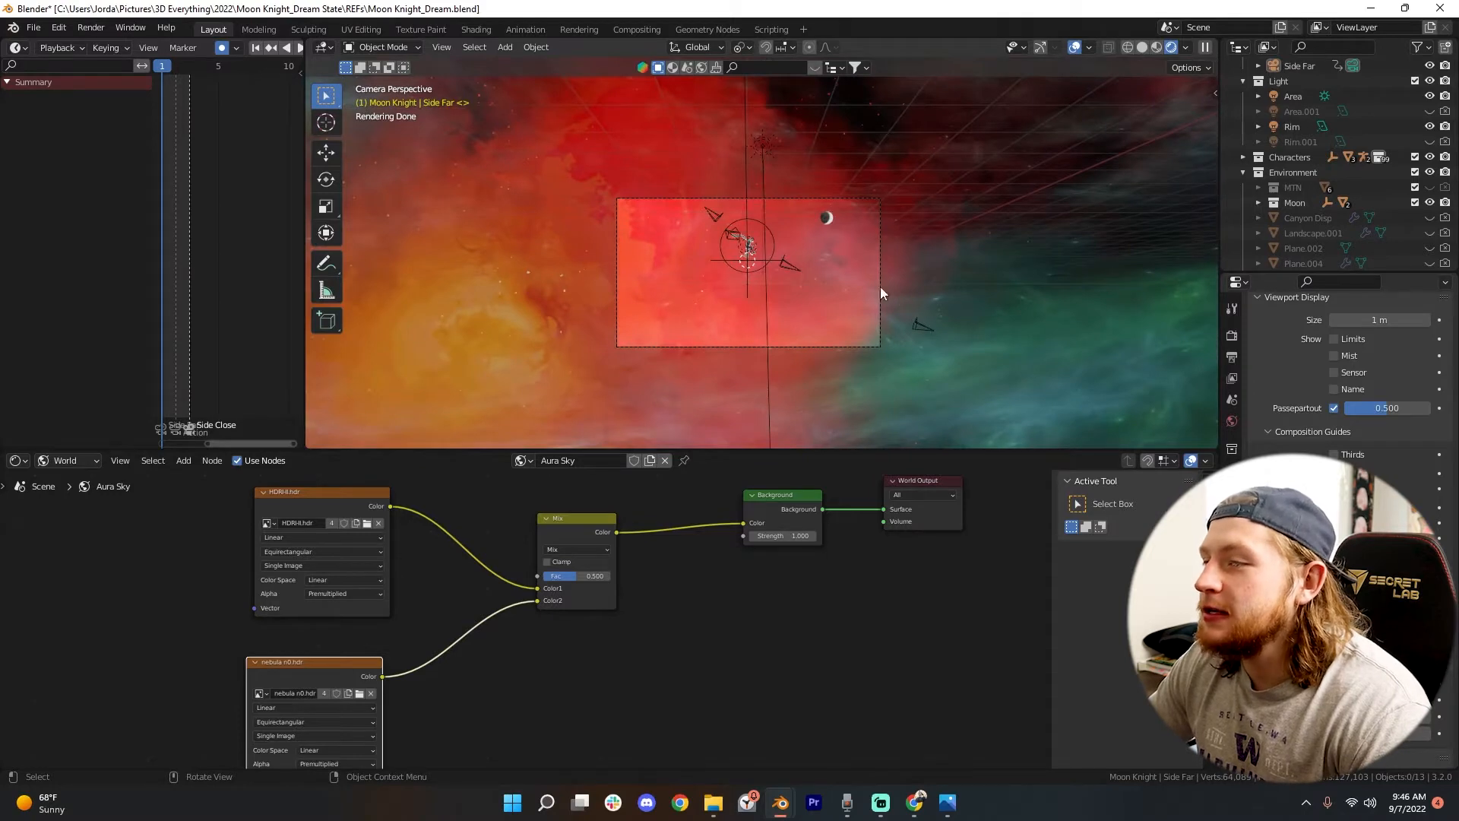
{"action": "middle_click_drag", "start_coordinate": [750, 370], "coordinate": [746, 286]}
{"action": "middle_click_drag", "start_coordinate": [848, 281], "coordinate": [498, 291]}
{"action": "key", "text": "KP_0"}
{"action": "scroll", "coordinate": [535, 570], "scroll_direction": "down", "scroll_amount": 3}
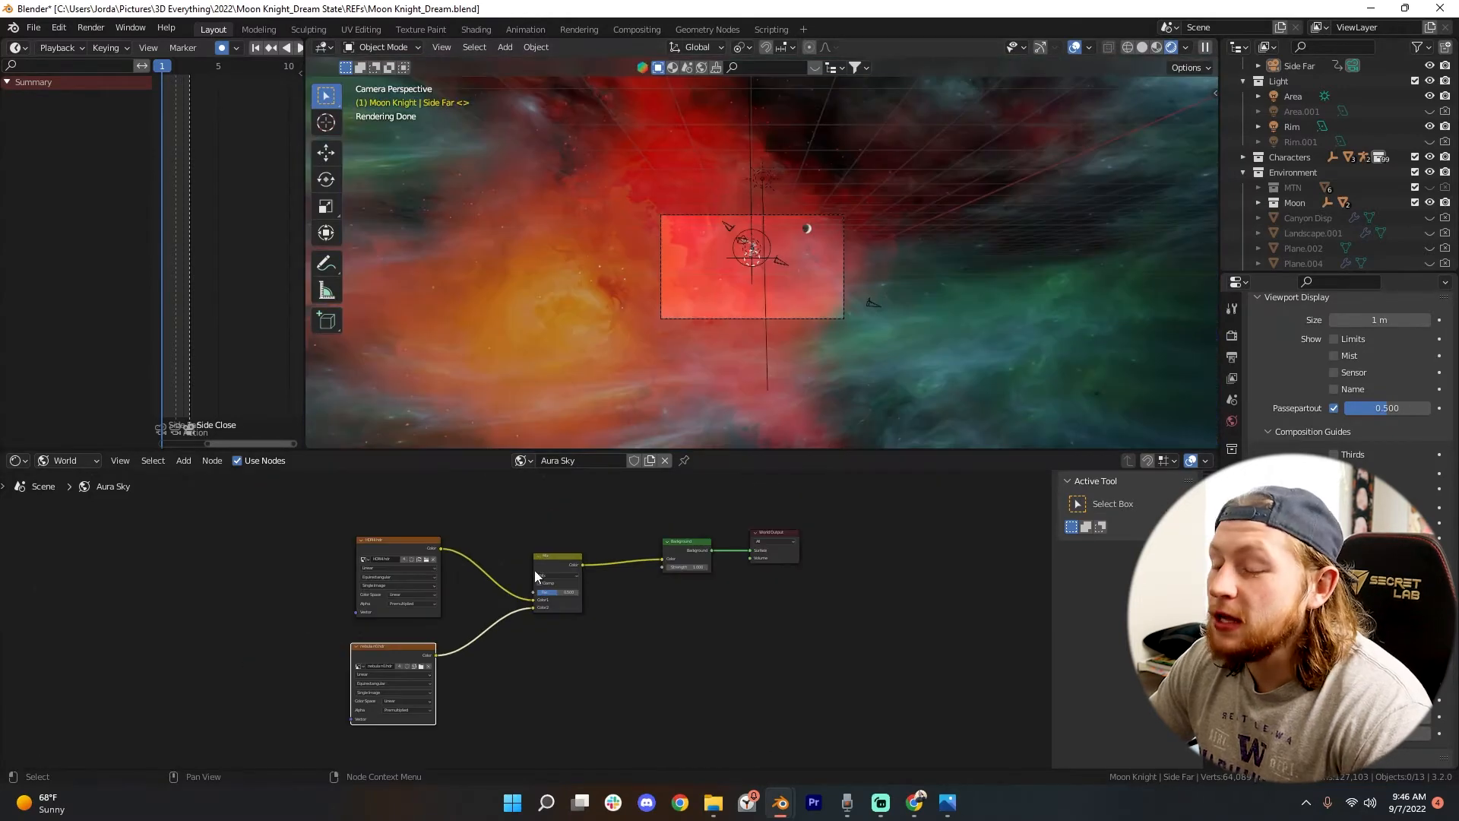
Step: Duplicate the Mix node onto the link before the Background node and spread the earlier nodes apart to make room
{"action": "left_click_drag", "start_coordinate": [566, 561], "coordinate": [637, 557]}
{"action": "left_click_drag", "start_coordinate": [256, 507], "coordinate": [555, 732]}
{"action": "left_click_drag", "start_coordinate": [558, 562], "coordinate": [469, 559]}
Step: Duplicate the nebula n0.hdr node and connect the copy's Color output to Color2 of the second Mix node
{"action": "left_click", "coordinate": [332, 605]}
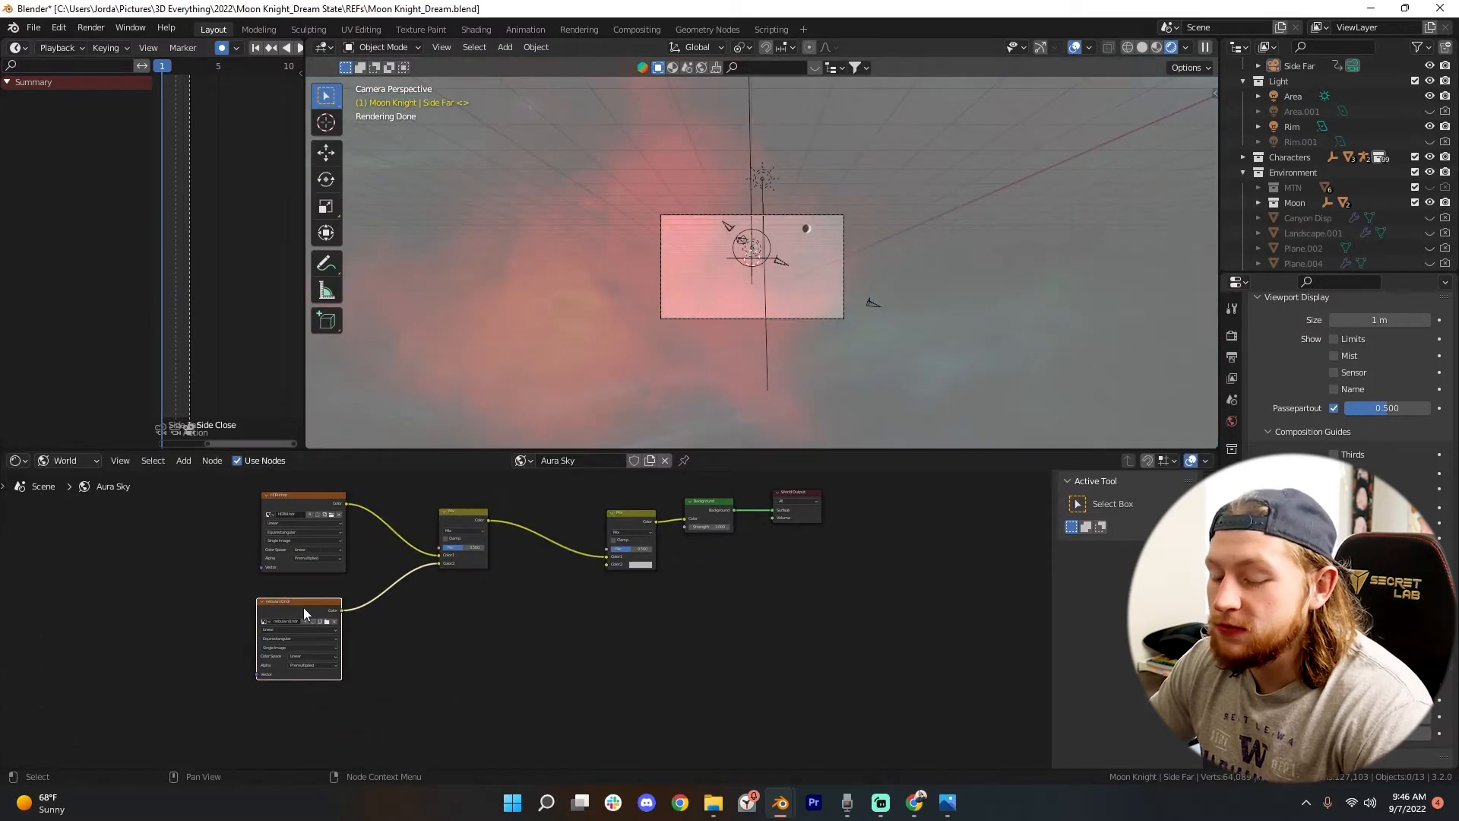
{"action": "key", "text": "shift+d"}
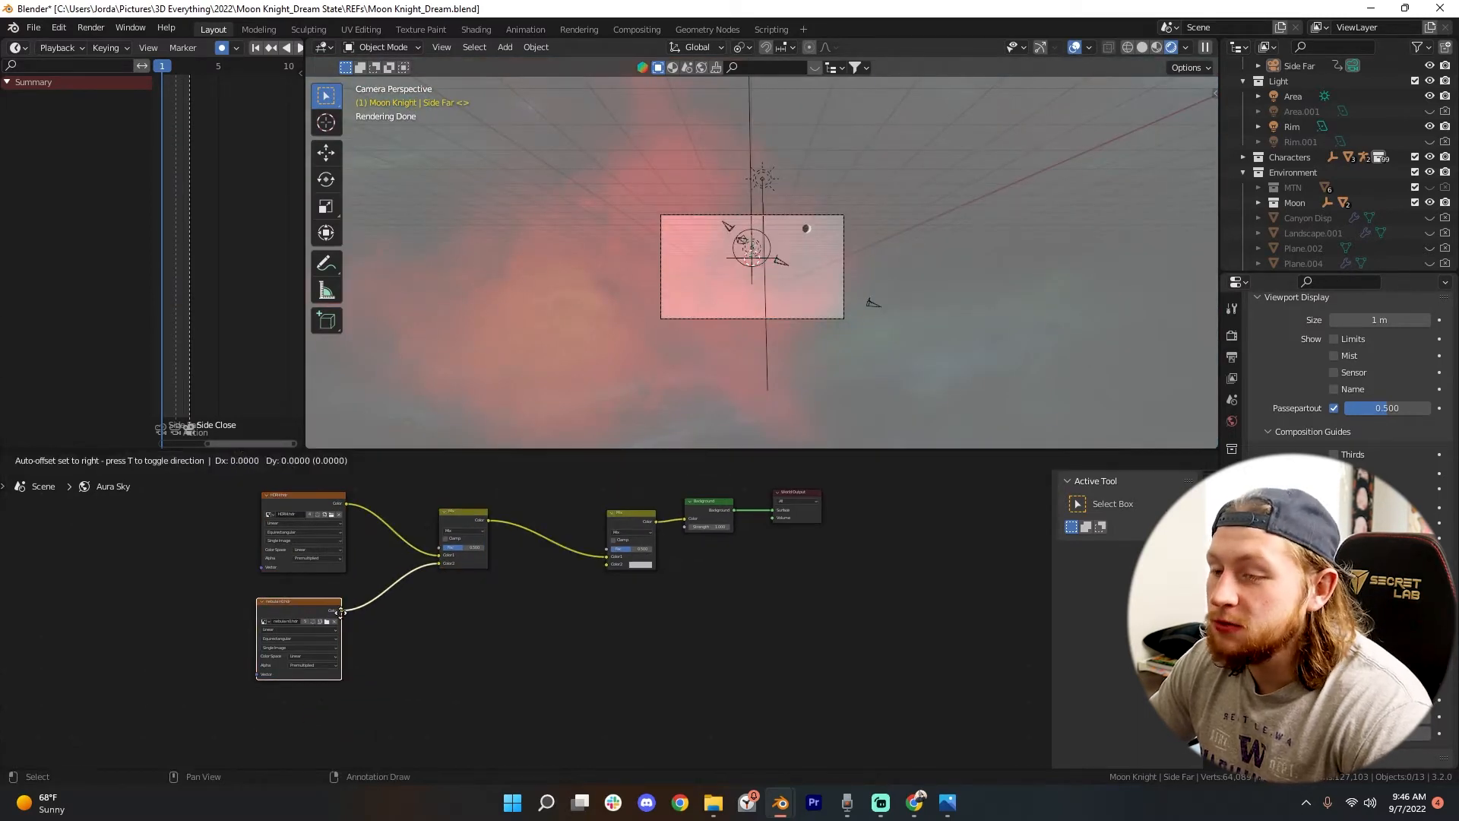
{"action": "left_click", "coordinate": [508, 615]}
{"action": "scroll", "coordinate": [606, 605], "scroll_direction": "up", "scroll_amount": 3}
{"action": "middle_click_drag", "start_coordinate": [659, 604], "coordinate": [544, 636]}
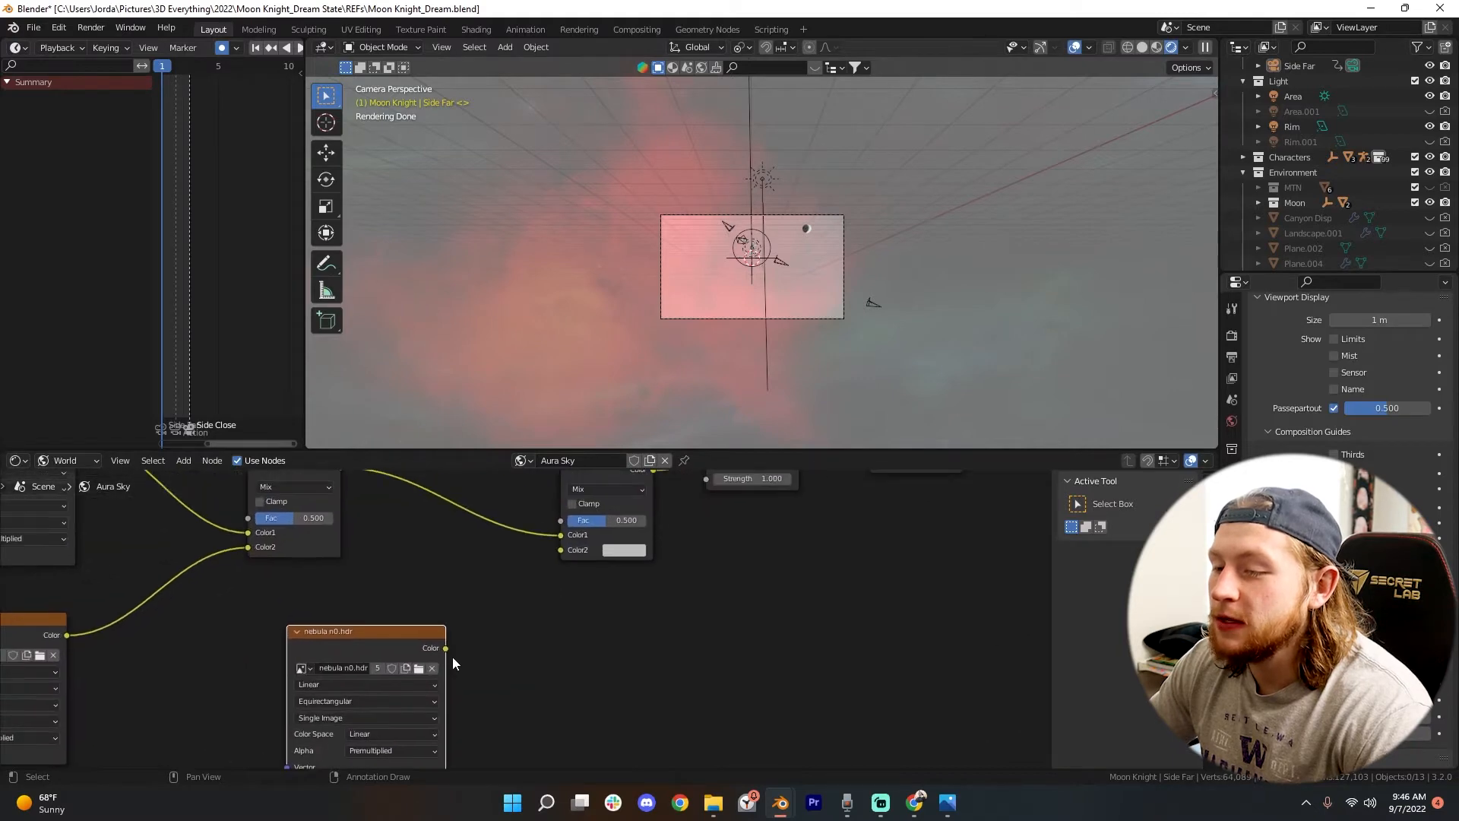
{"action": "left_click_drag", "start_coordinate": [446, 649], "coordinate": [560, 551]}
{"action": "scroll", "coordinate": [561, 550], "scroll_direction": "down", "scroll_amount": 2}
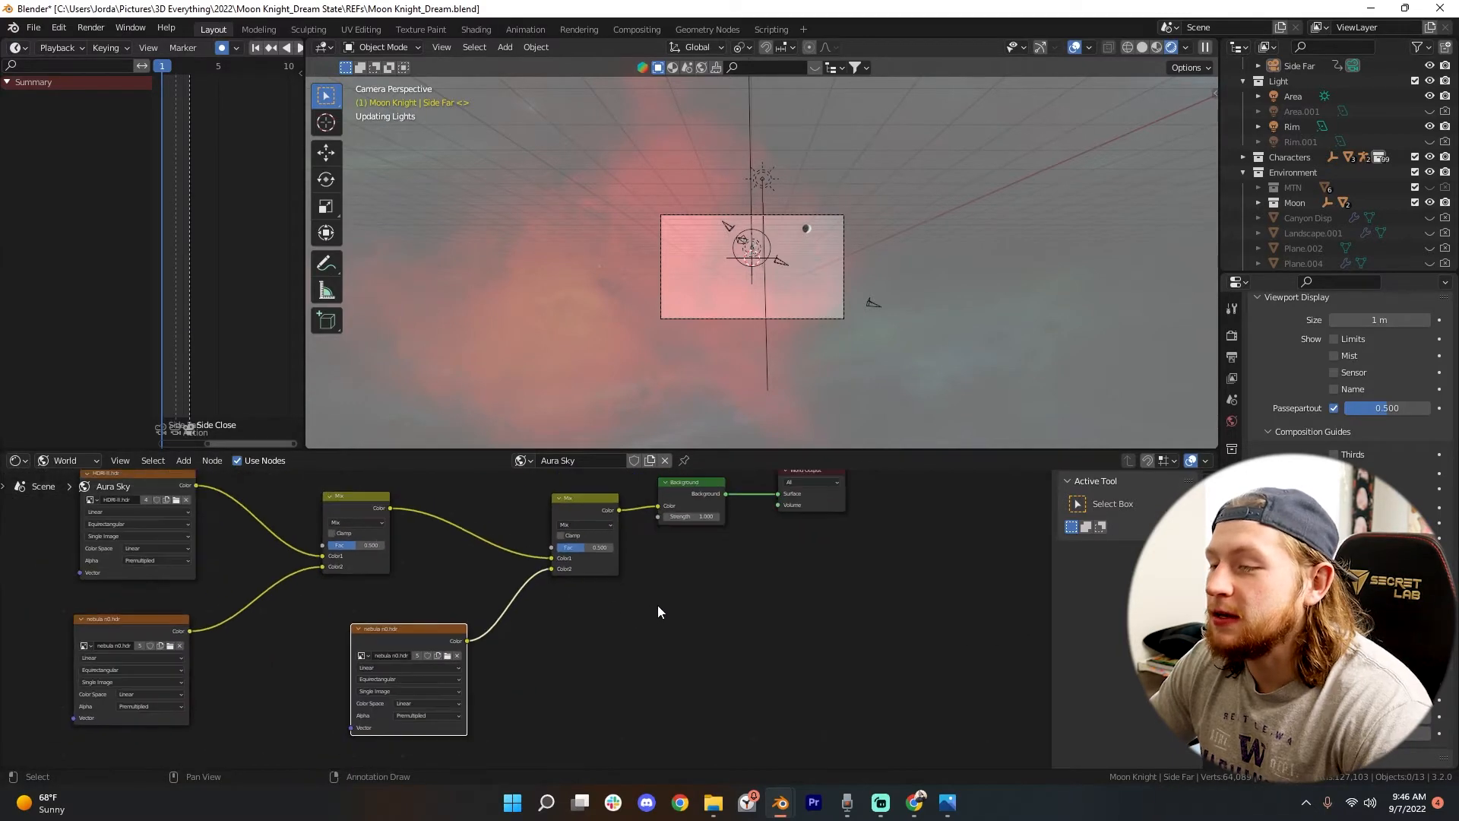
Step: Load SPACE-1.hdr from the SpaceHDR#1 folder into the environment node feeding the second Mix node
{"action": "scroll", "coordinate": [445, 658], "scroll_direction": "up", "scroll_amount": 1}
{"action": "scroll", "coordinate": [436, 669], "scroll_direction": "up", "scroll_amount": 2}
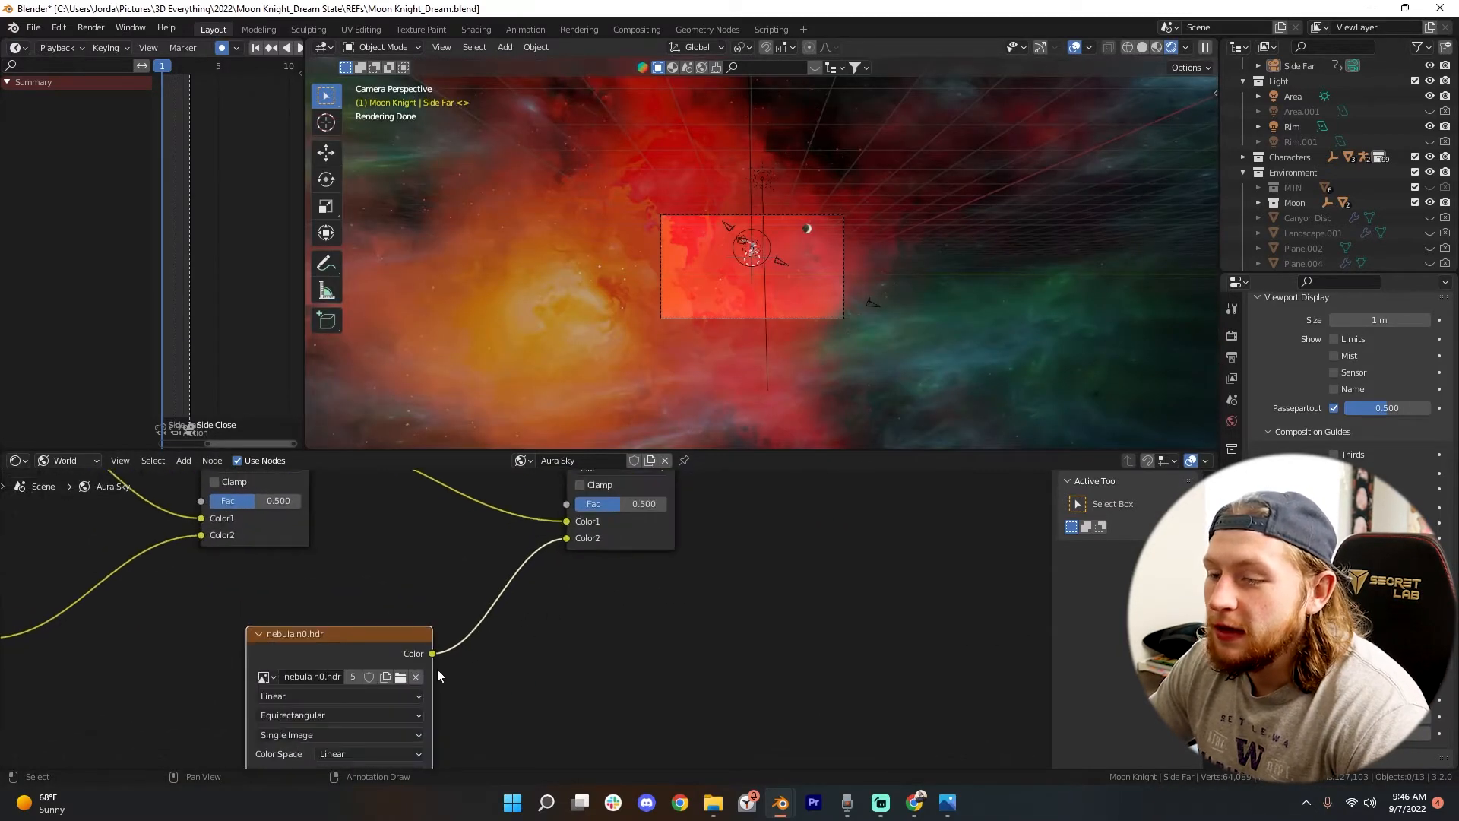
{"action": "left_click", "coordinate": [458, 604]}
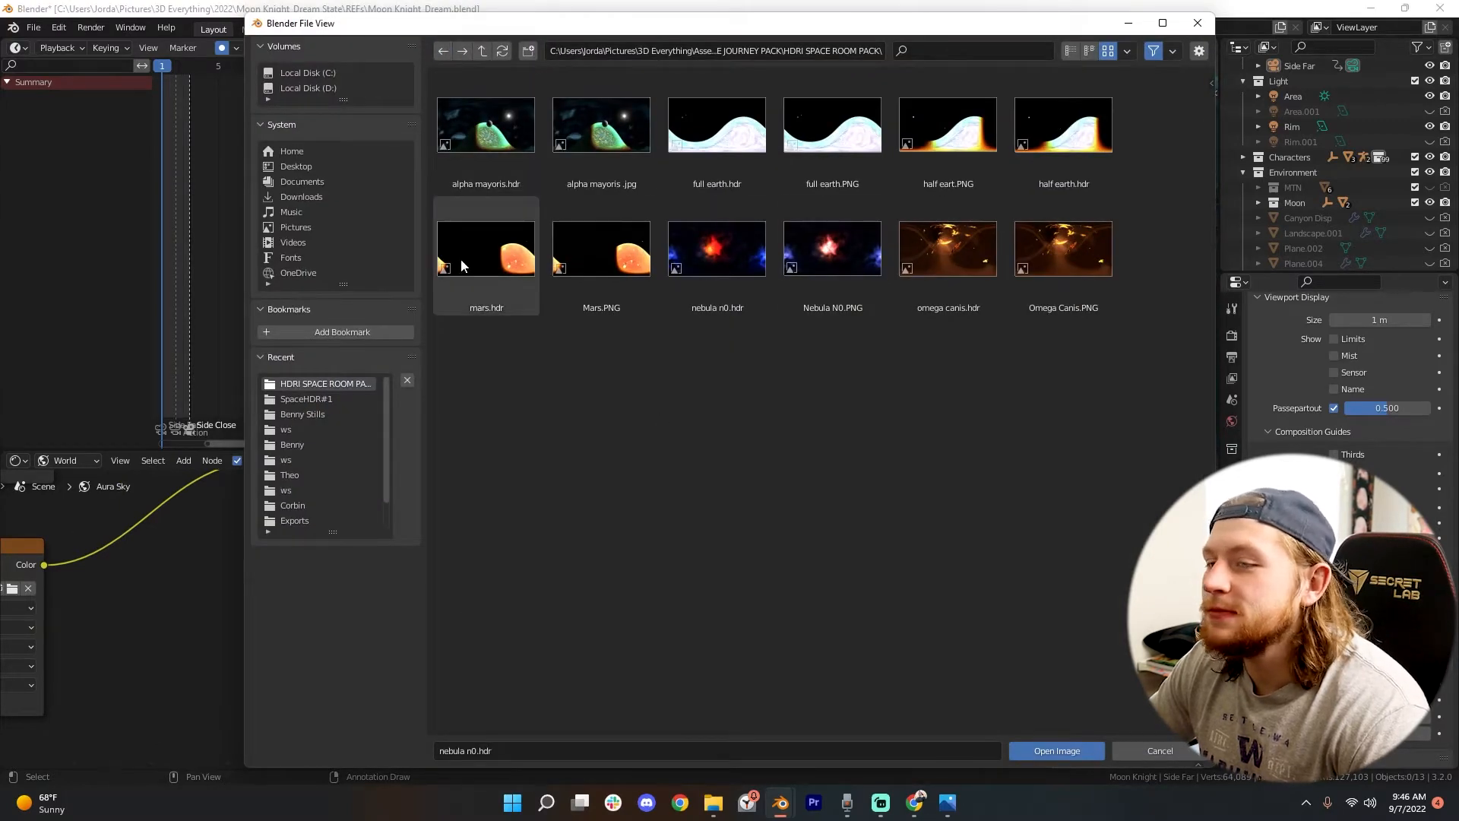
{"action": "left_click", "coordinate": [353, 399]}
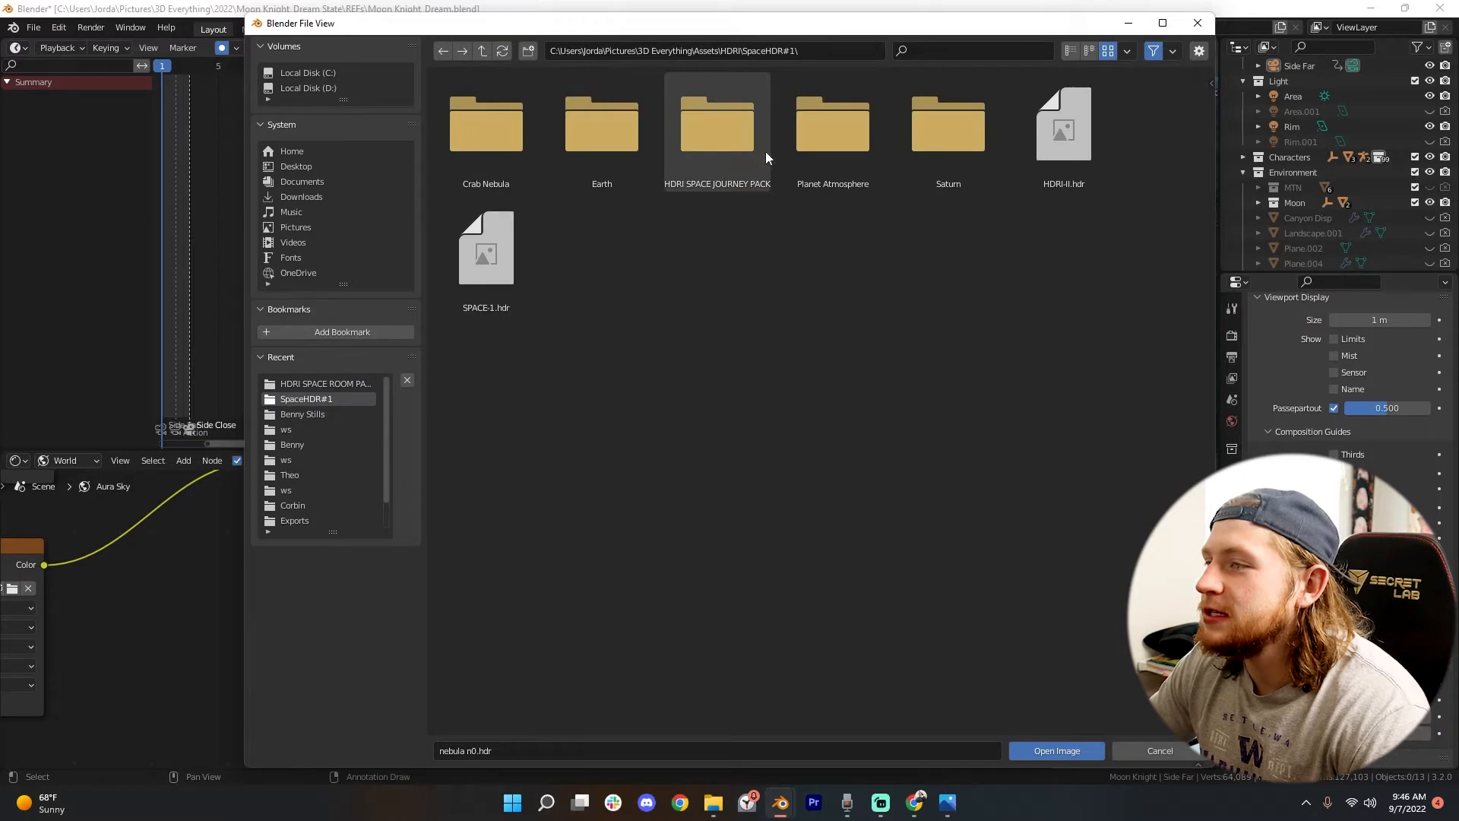
{"action": "left_click", "coordinate": [486, 251]}
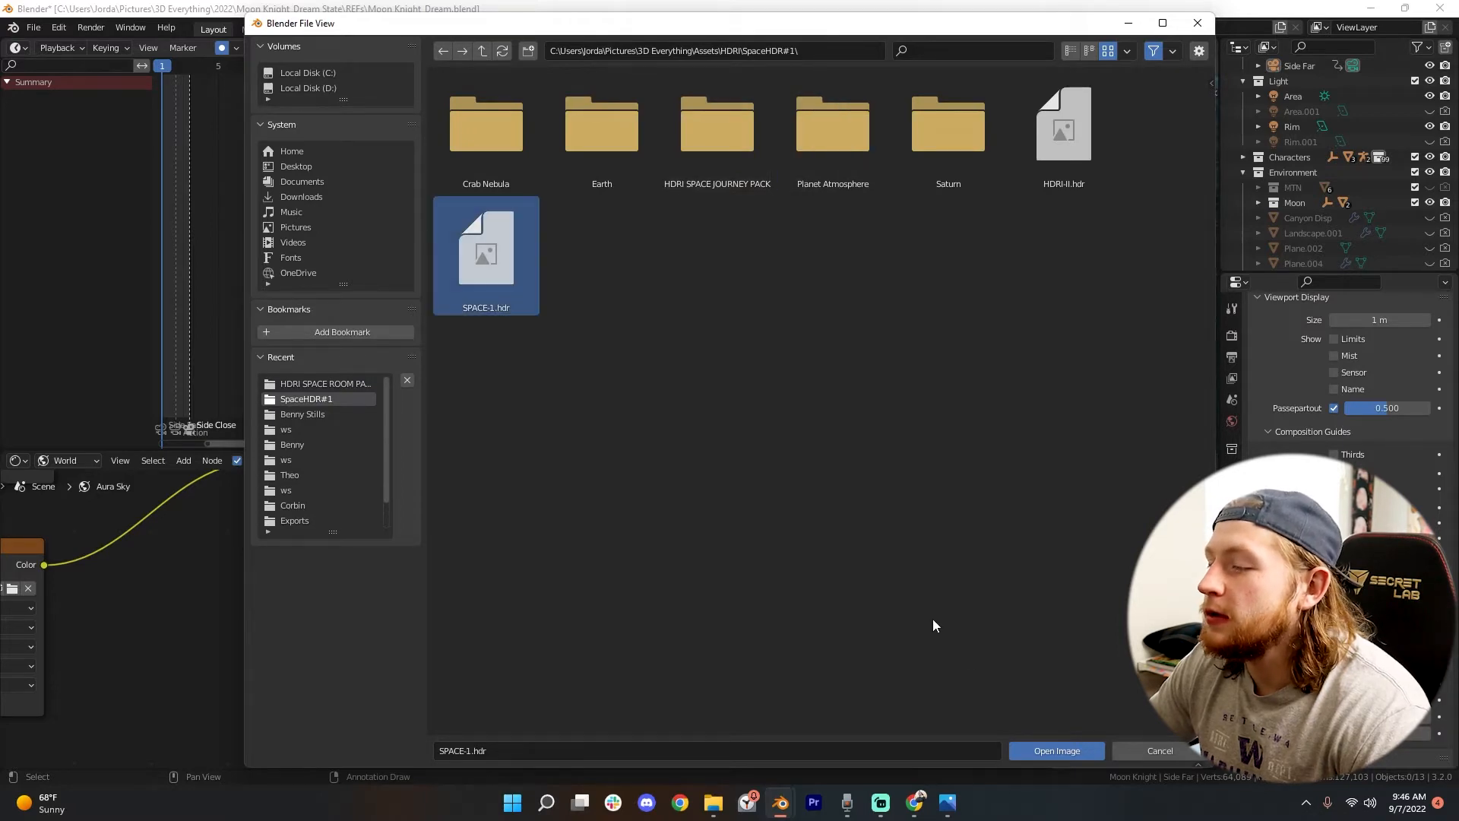
{"action": "left_click", "coordinate": [1057, 750]}
Step: Examine the blended space sky from all around and through the camera in an enlarged 3D viewport
{"action": "middle_click_drag", "start_coordinate": [875, 342], "coordinate": [850, 444]}
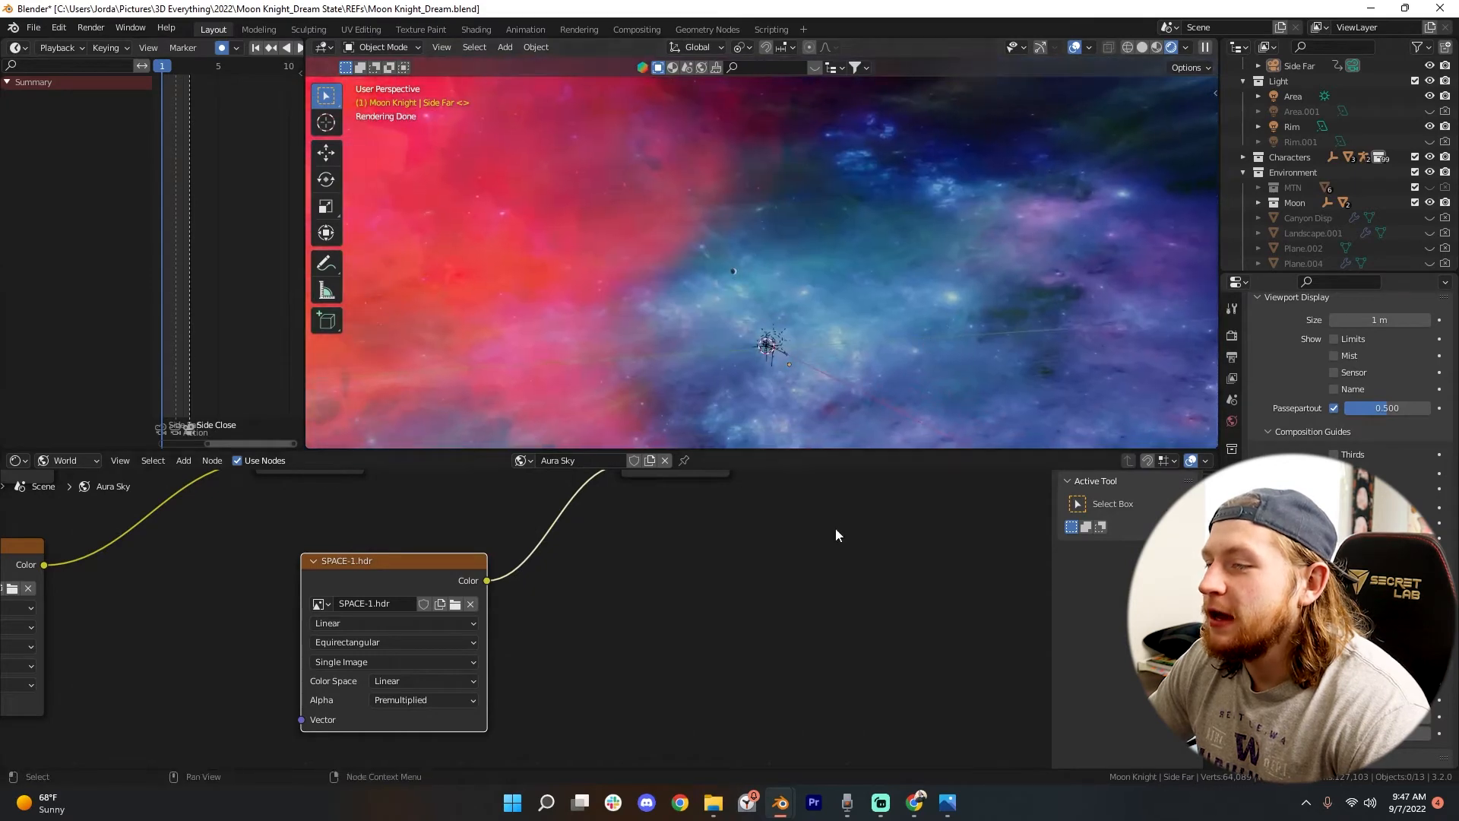
{"action": "middle_click_drag", "start_coordinate": [906, 313], "coordinate": [498, 295]}
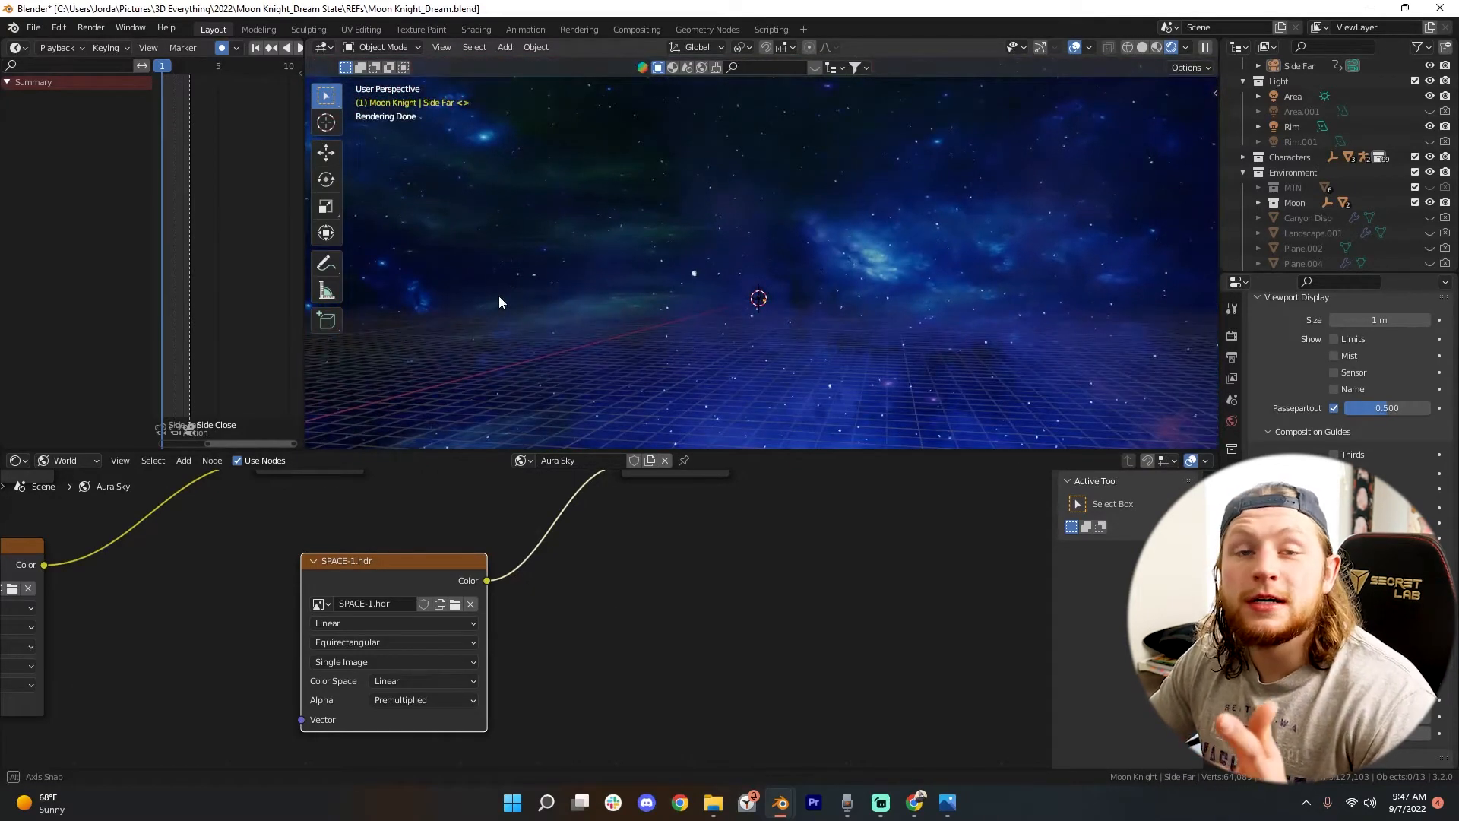
{"action": "middle_click_drag", "start_coordinate": [499, 295], "coordinate": [935, 276]}
{"action": "scroll", "coordinate": [867, 270], "scroll_direction": "down", "scroll_amount": 3}
{"action": "left_click_drag", "start_coordinate": [880, 447], "coordinate": [897, 542]}
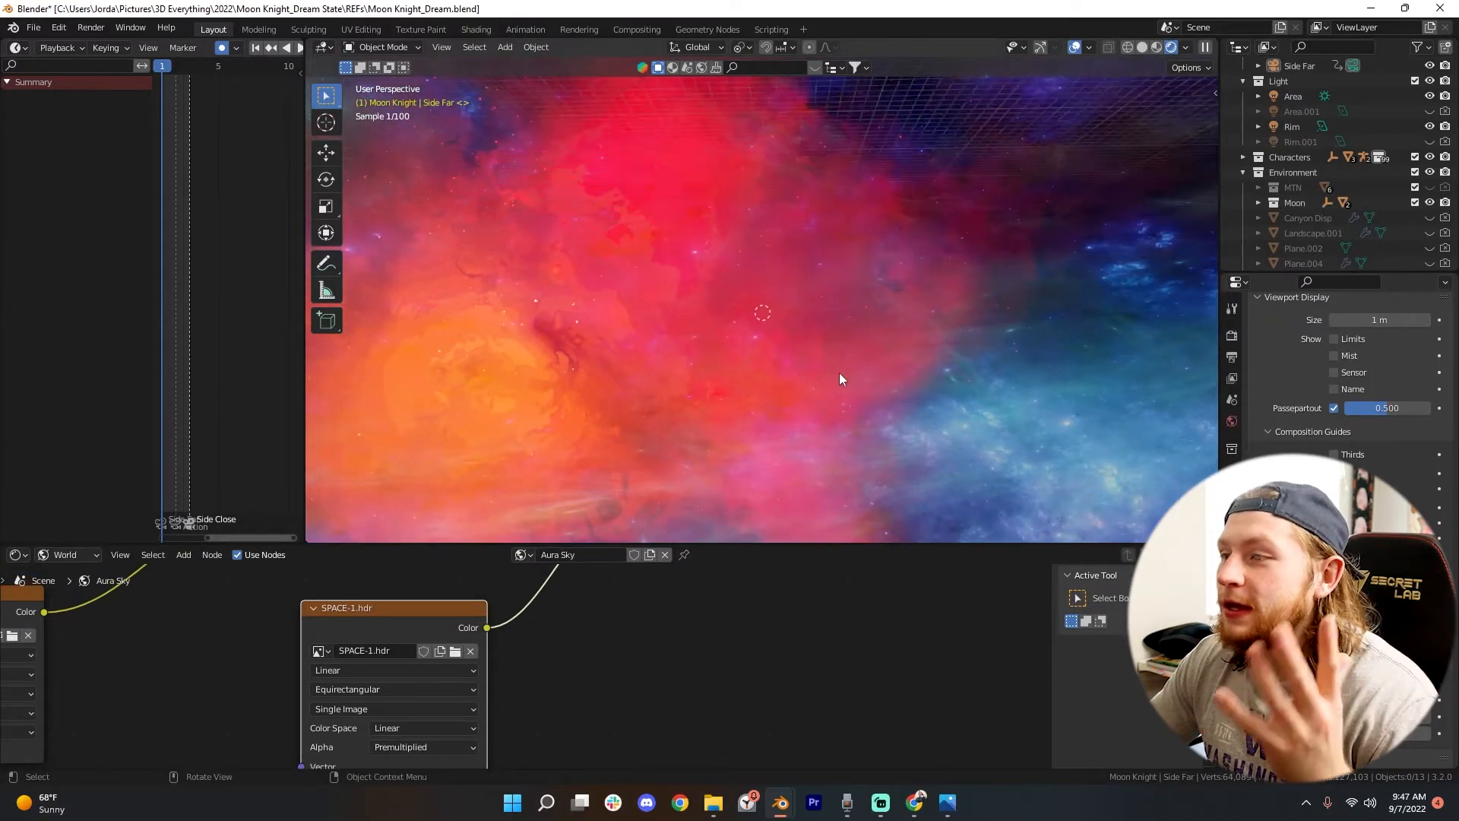
{"action": "key", "text": "KP_0"}
{"action": "scroll", "coordinate": [423, 596], "scroll_direction": "down", "scroll_amount": 6}
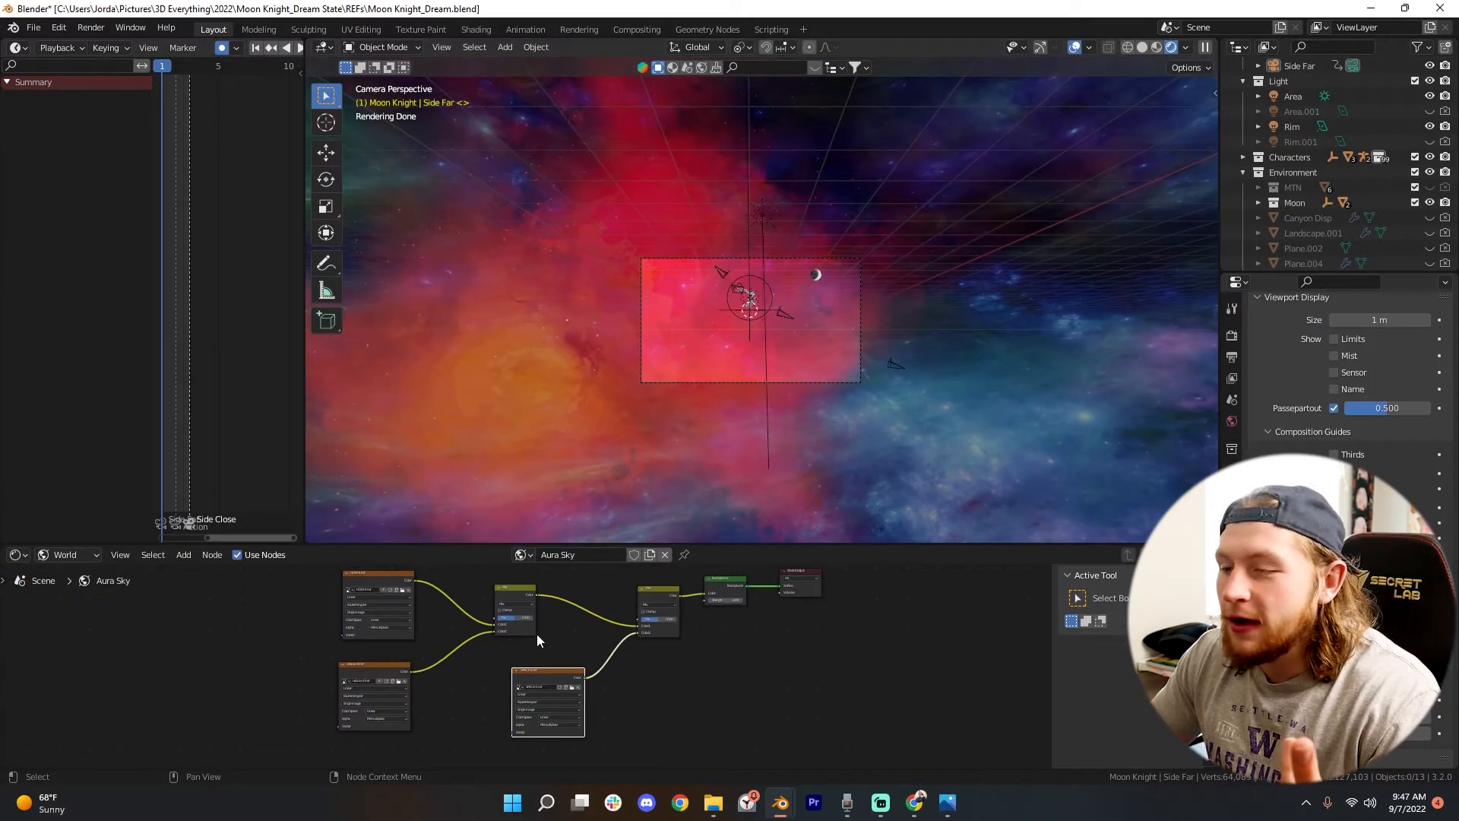
{"action": "scroll", "coordinate": [646, 639], "scroll_direction": "up", "scroll_amount": 2}
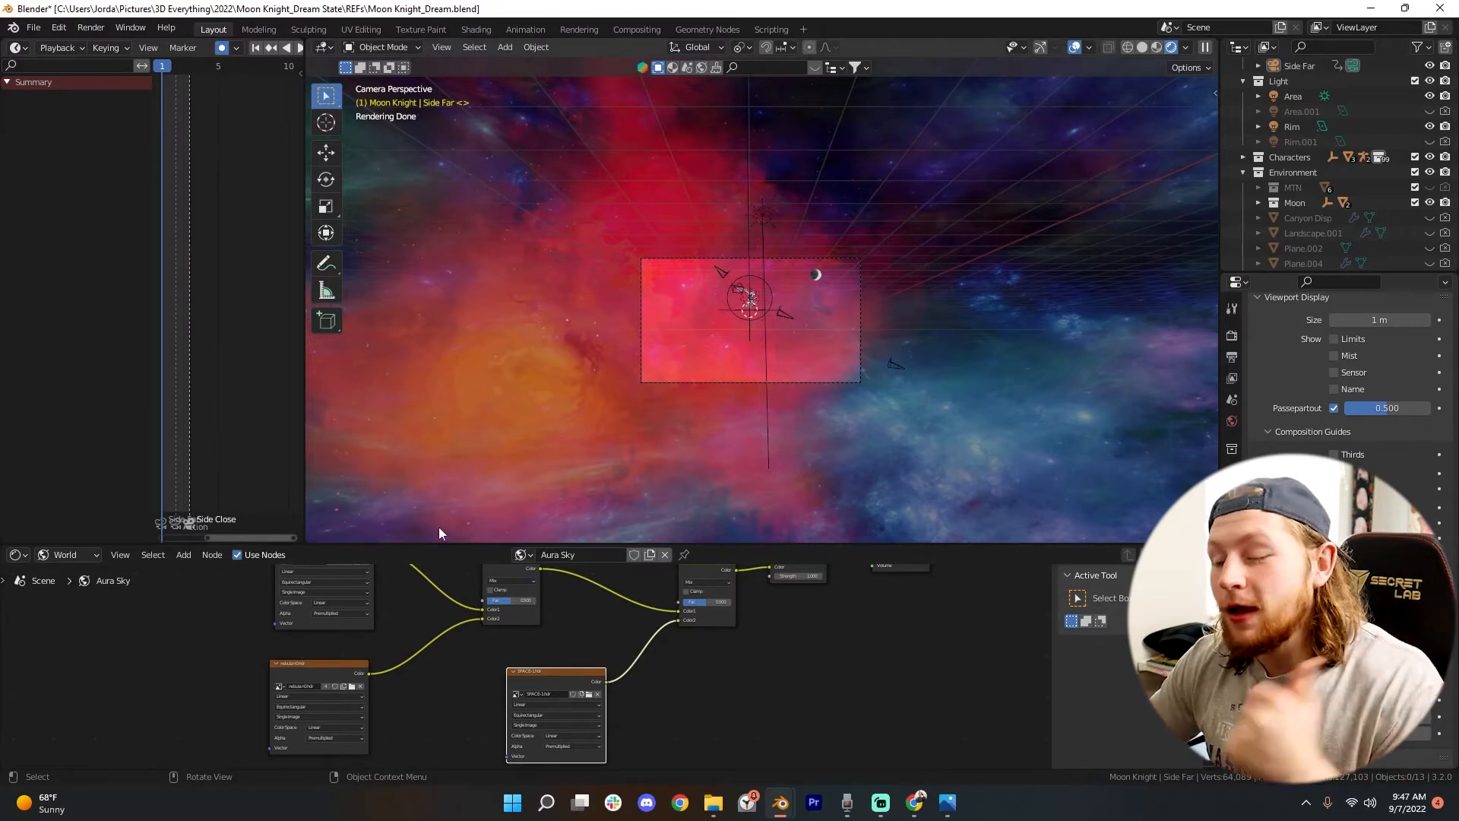
{"action": "scroll", "coordinate": [518, 706], "scroll_direction": "down", "scroll_amount": 2}
Step: Add a Node Wrangler texture mapping setup to the HDRI-II.hdr environment node
{"action": "left_click", "coordinate": [432, 575]}
{"action": "scroll", "coordinate": [432, 575], "scroll_direction": "up", "scroll_amount": 1}
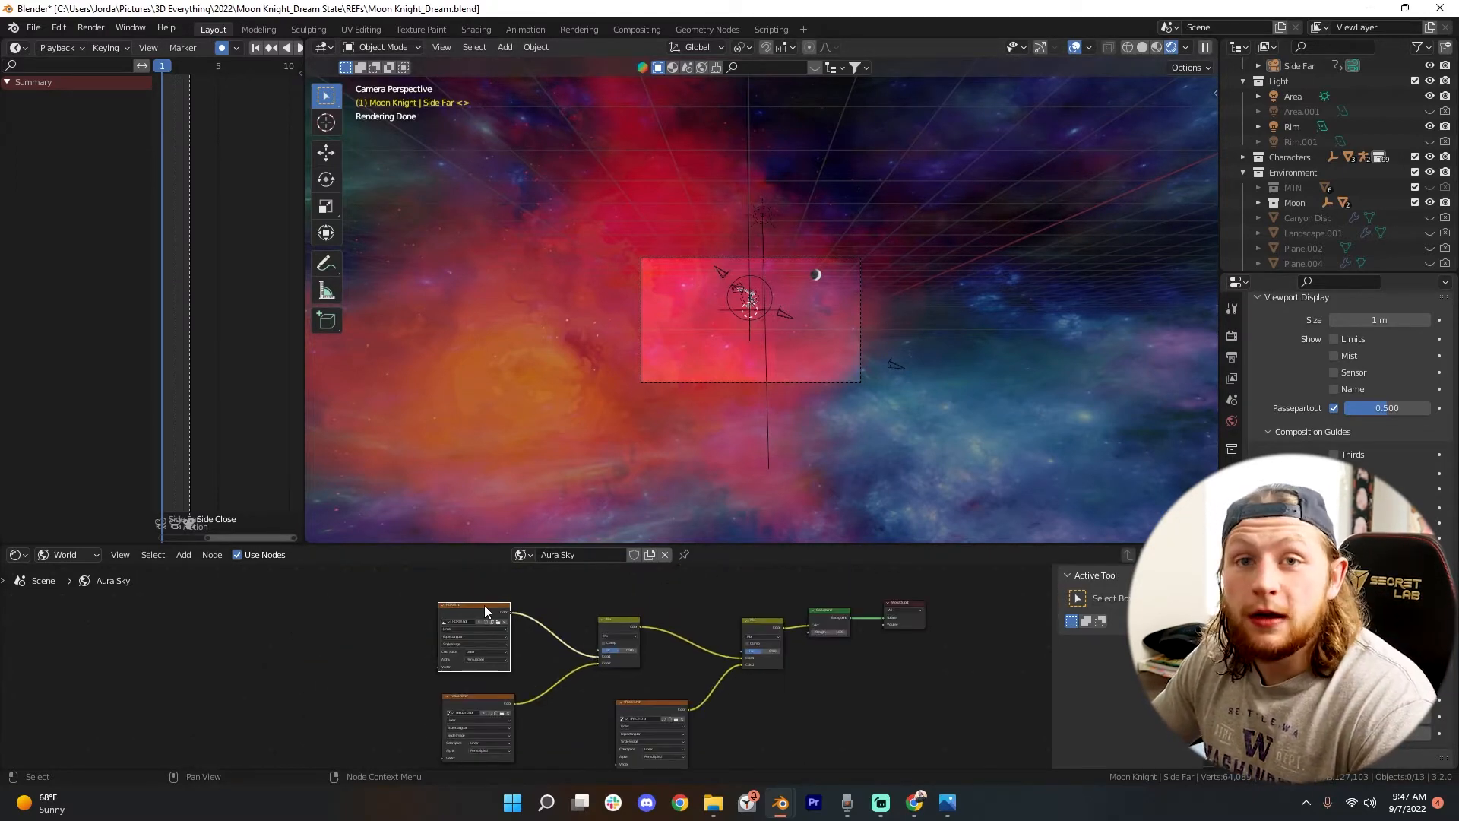
{"action": "key", "text": "ctrl+t"}
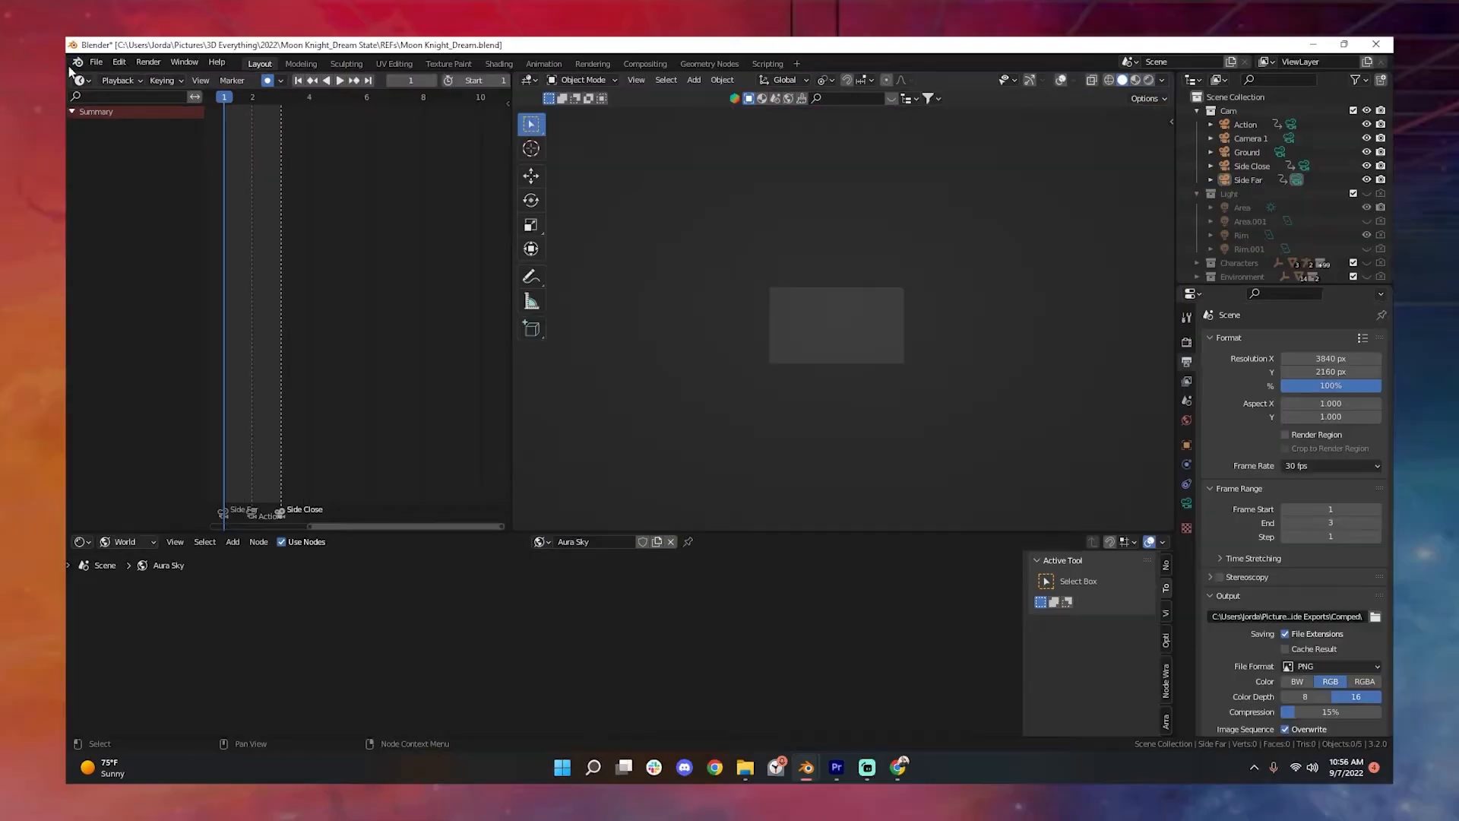
Step: Search the add-ons in the Blender preferences for "node" and expand the Node Wrangler add-on's details
{"action": "left_click", "coordinate": [95, 62]}
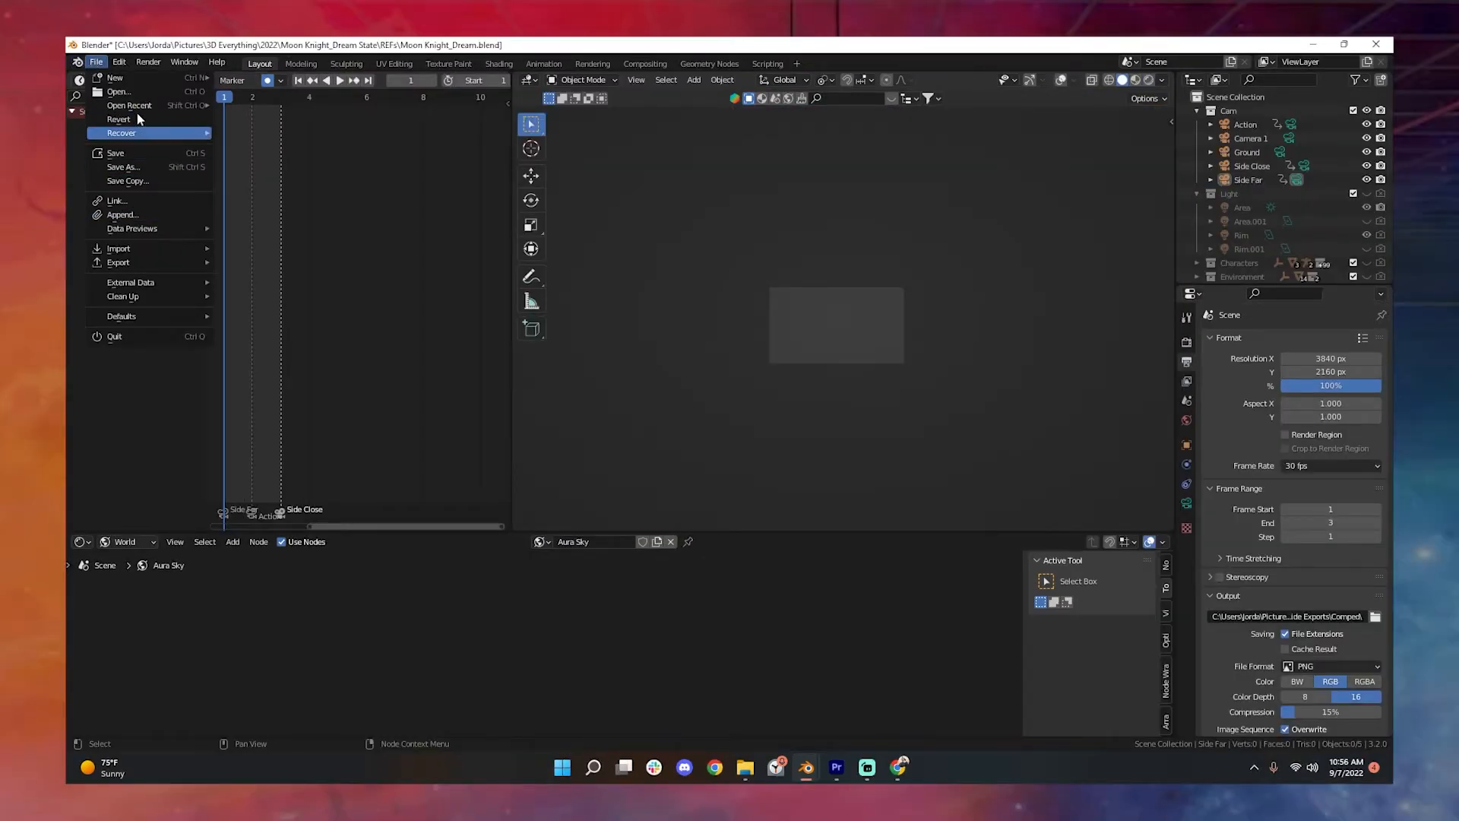
{"action": "left_click", "coordinate": [119, 62]}
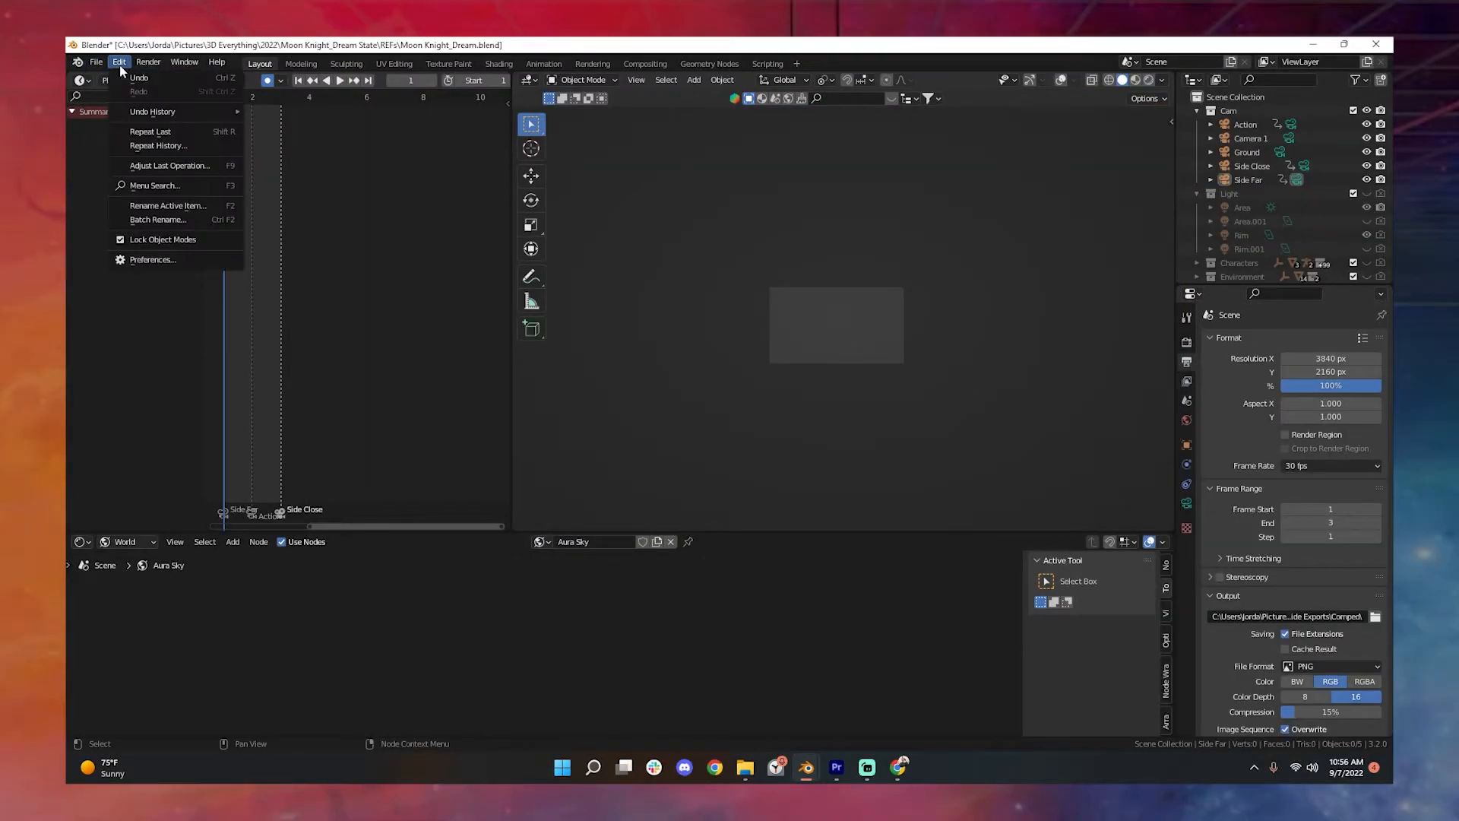
{"action": "left_click", "coordinate": [155, 259]}
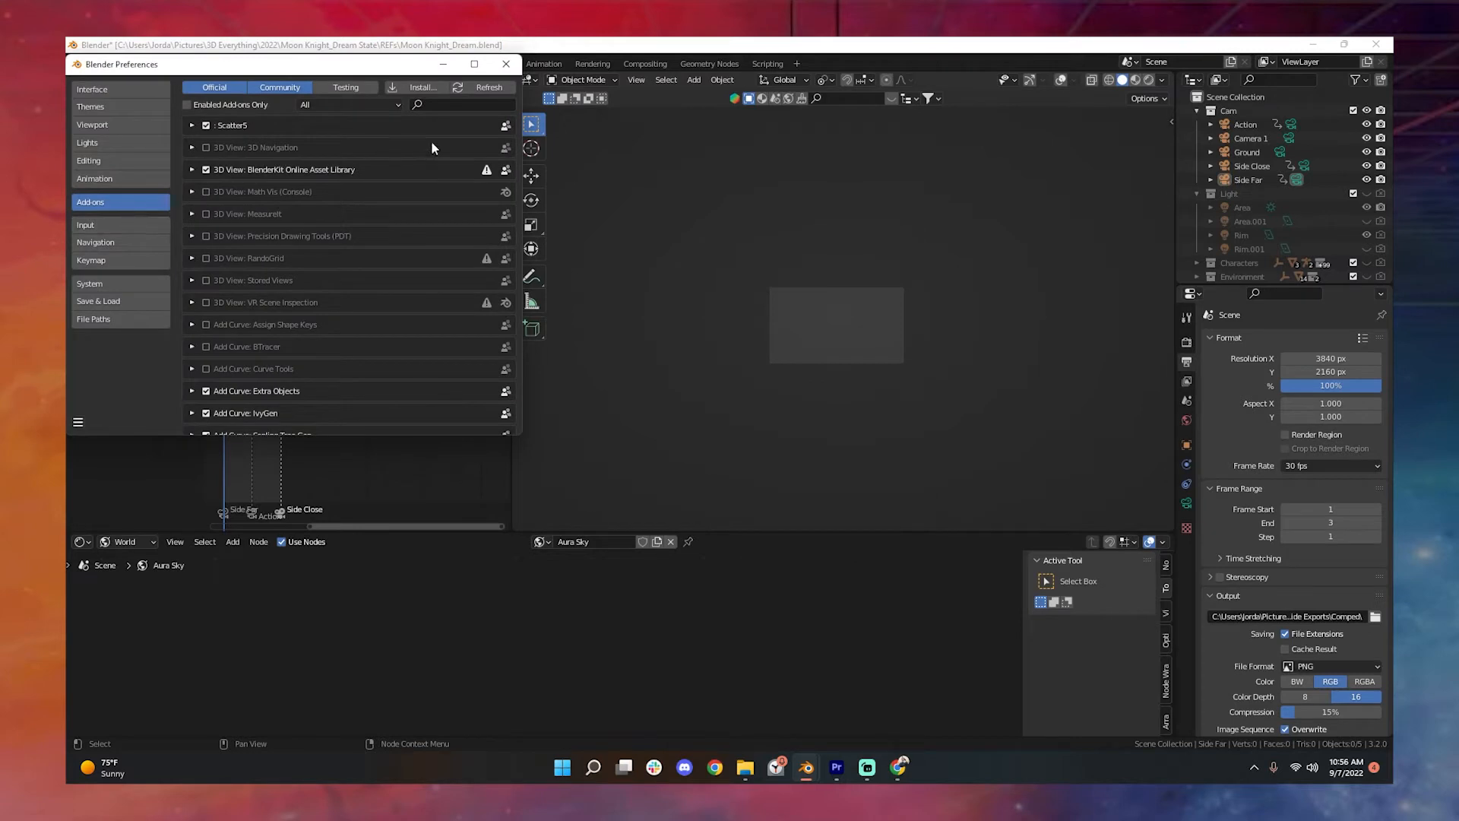
{"action": "type", "text": "node"}
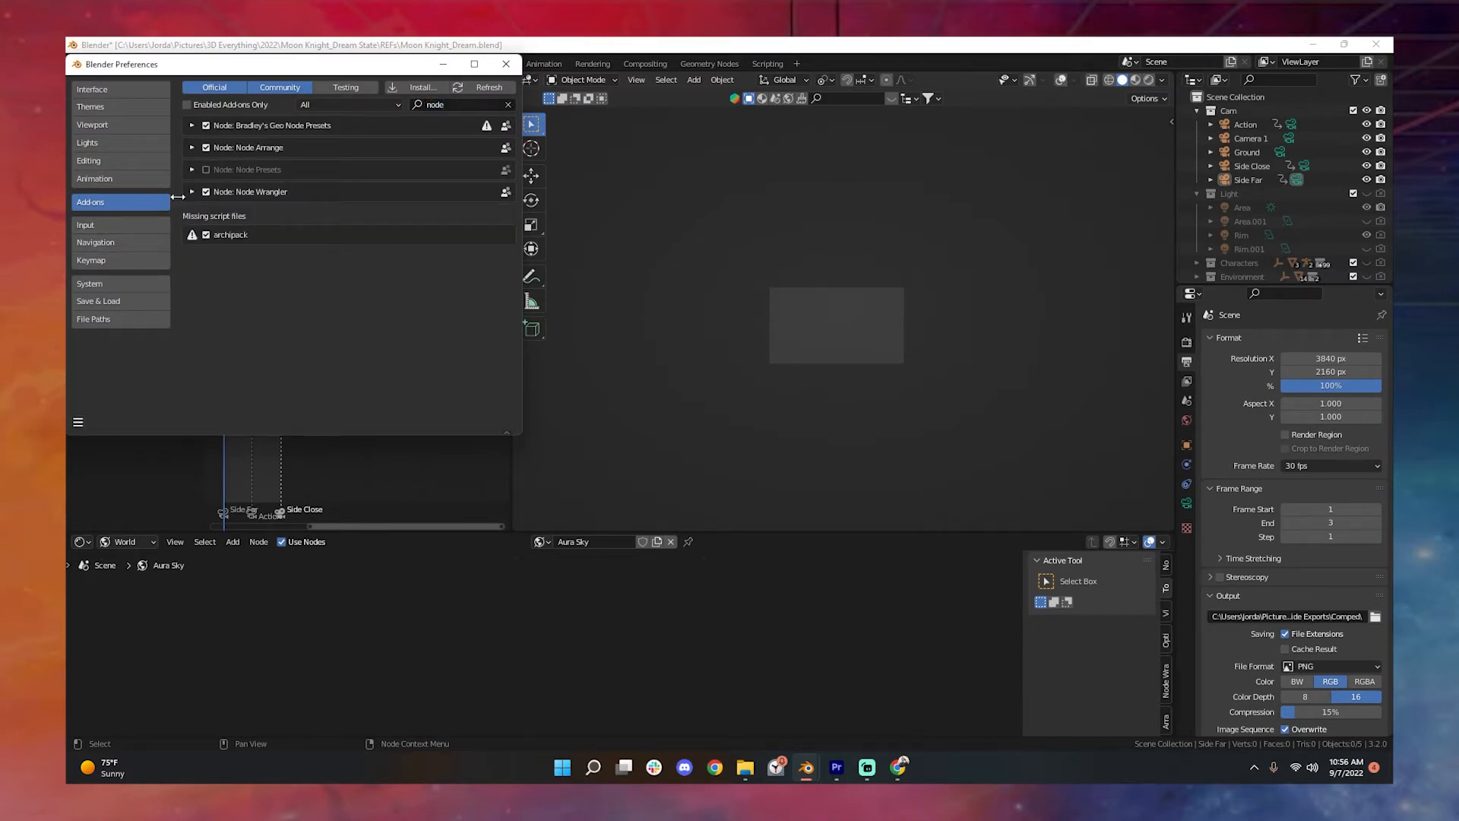
{"action": "left_click", "coordinate": [193, 191]}
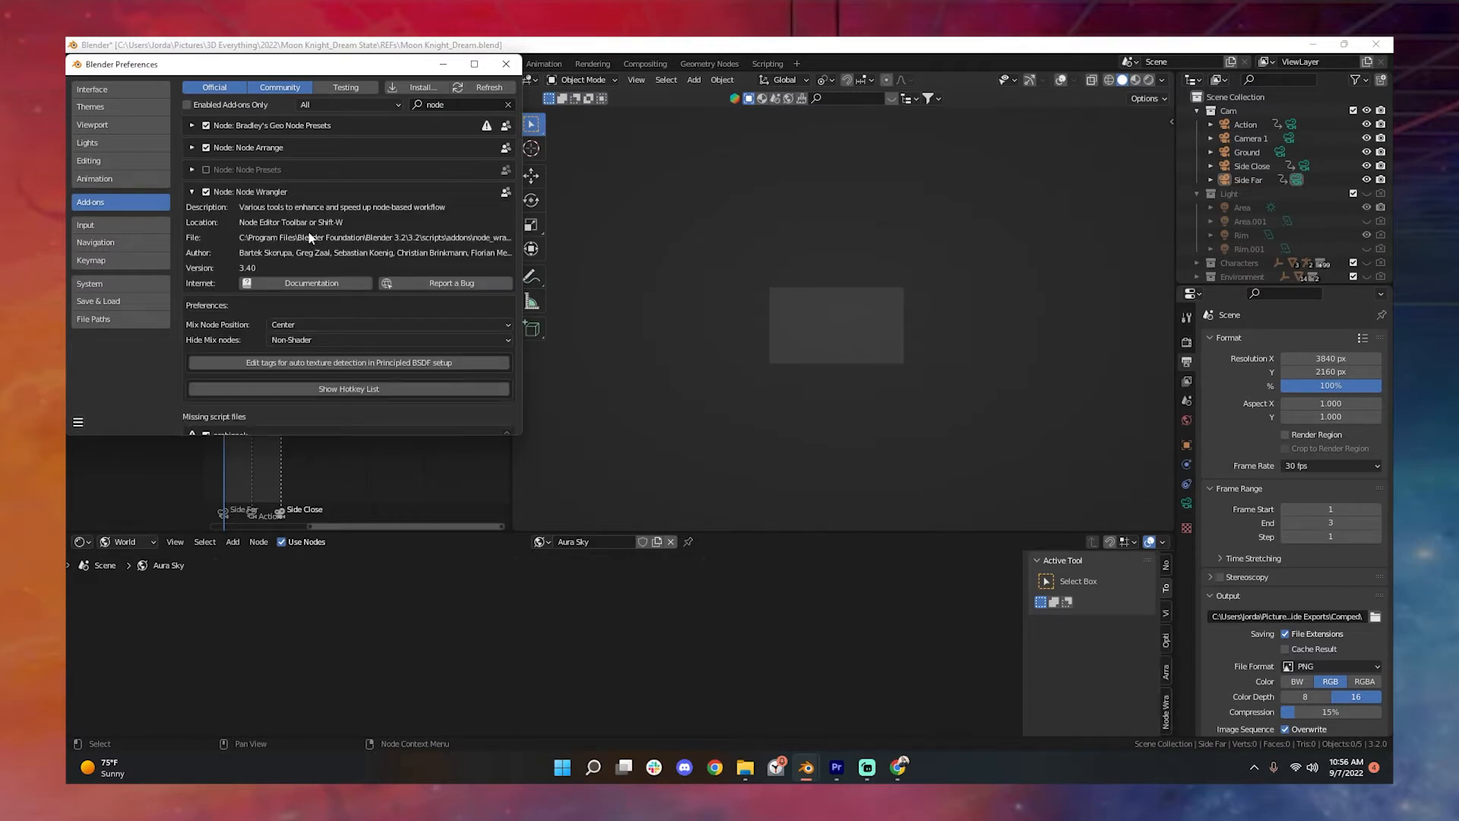
Step: Close the preferences and reposition the Texture Coordinate and Mapping nodes ahead of the HDRI-II.hdr environment node
{"action": "left_click", "coordinate": [506, 64]}
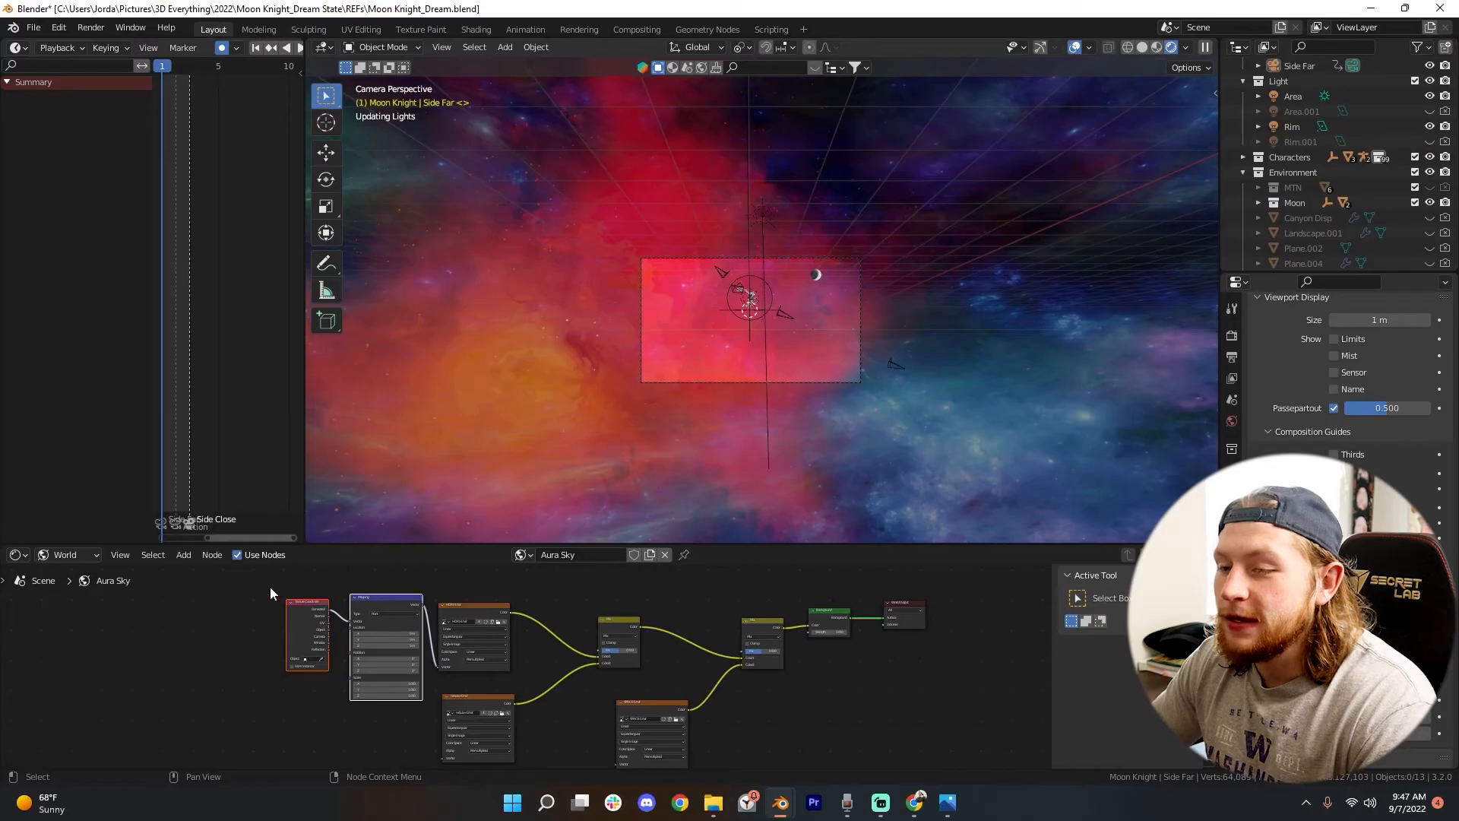
{"action": "scroll", "coordinate": [390, 611], "scroll_direction": "up", "scroll_amount": 2}
{"action": "middle_click_drag", "start_coordinate": [390, 611], "coordinate": [614, 611]}
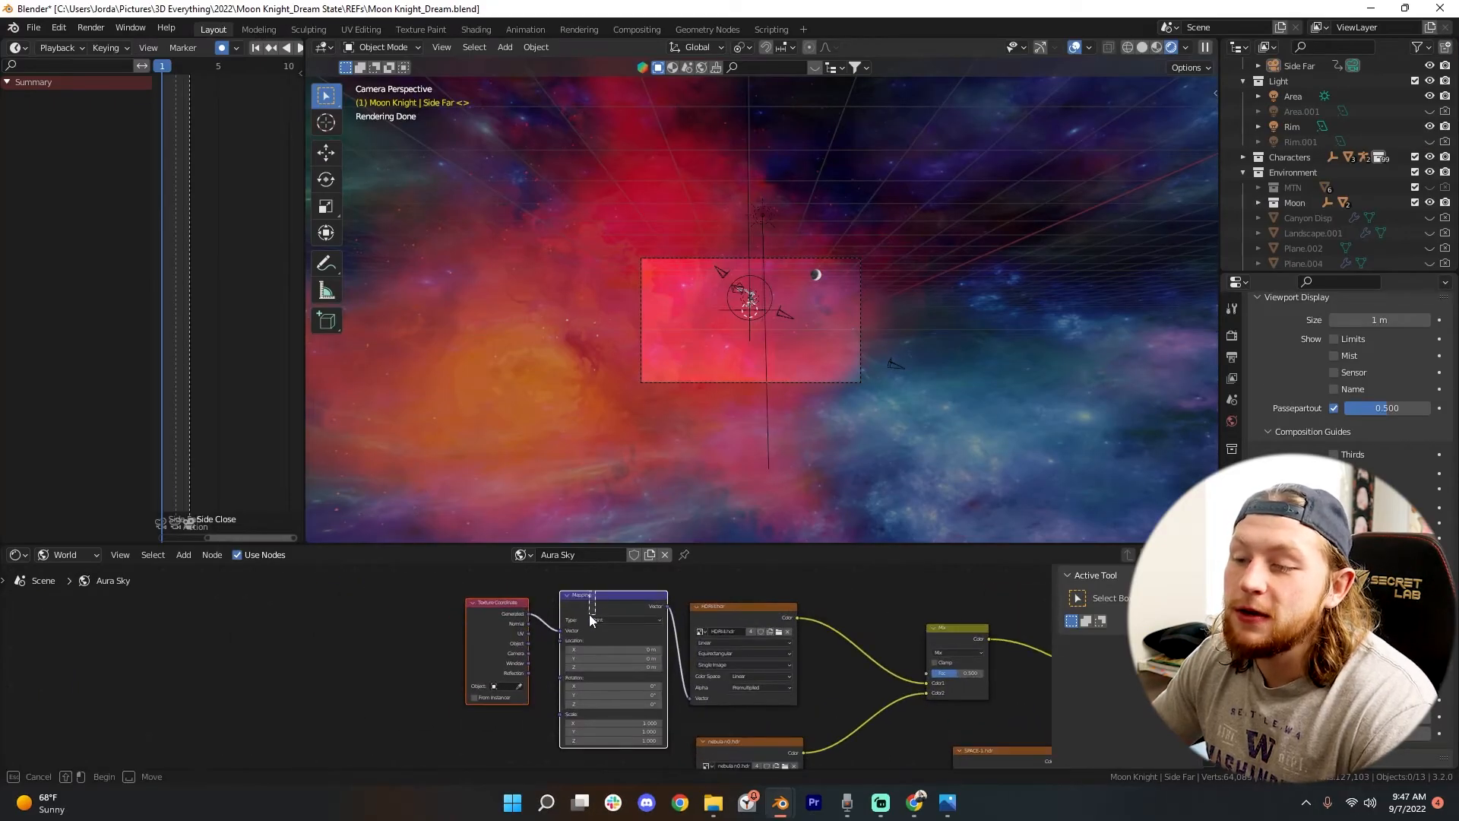
{"action": "left_click_drag", "start_coordinate": [595, 600], "coordinate": [603, 606]}
{"action": "right_click", "coordinate": [602, 606]}
{"action": "left_click_drag", "start_coordinate": [375, 616], "coordinate": [571, 635]}
{"action": "key", "text": "g"}
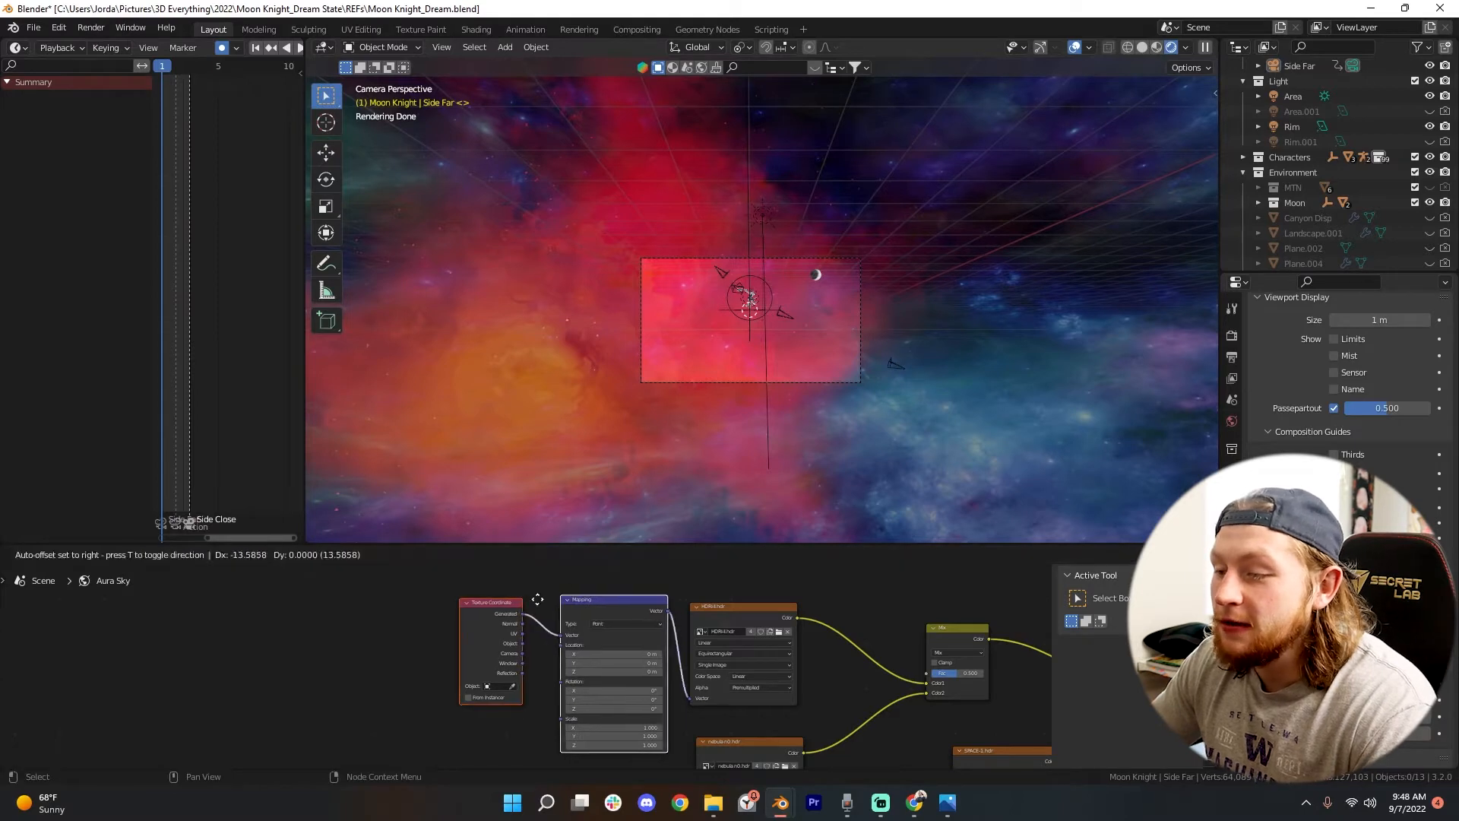
{"action": "left_click", "coordinate": [404, 594]}
Step: Preview the HDRI-II.hdr environment node on its own and look around its sky in the 3D viewport
{"action": "scroll", "coordinate": [530, 664], "scroll_direction": "up", "scroll_amount": 1}
{"action": "middle_click_drag", "start_coordinate": [783, 599], "coordinate": [580, 610]}
{"action": "left_click", "coordinate": [582, 607]}
{"action": "left_click", "coordinate": [587, 609], "text": "ctrl+shift"}
{"action": "mouse_move", "coordinate": [836, 423]}
{"action": "middle_mouse_down"}
{"action": "mouse_move", "coordinate": [805, 465]}
{"action": "mouse_move", "coordinate": [925, 439]}
{"action": "mouse_move", "coordinate": [844, 436]}
{"action": "middle_mouse_up"}
Step: Test the Z rotation in the HDRI-II.hdr Mapping node, reset it to 0°, and set it to about -42° in camera view
{"action": "mouse_move", "coordinate": [279, 717]}
{"action": "left_mouse_down"}
{"action": "mouse_move", "coordinate": [304, 717]}
{"action": "mouse_move", "coordinate": [282, 716]}
{"action": "left_mouse_up"}
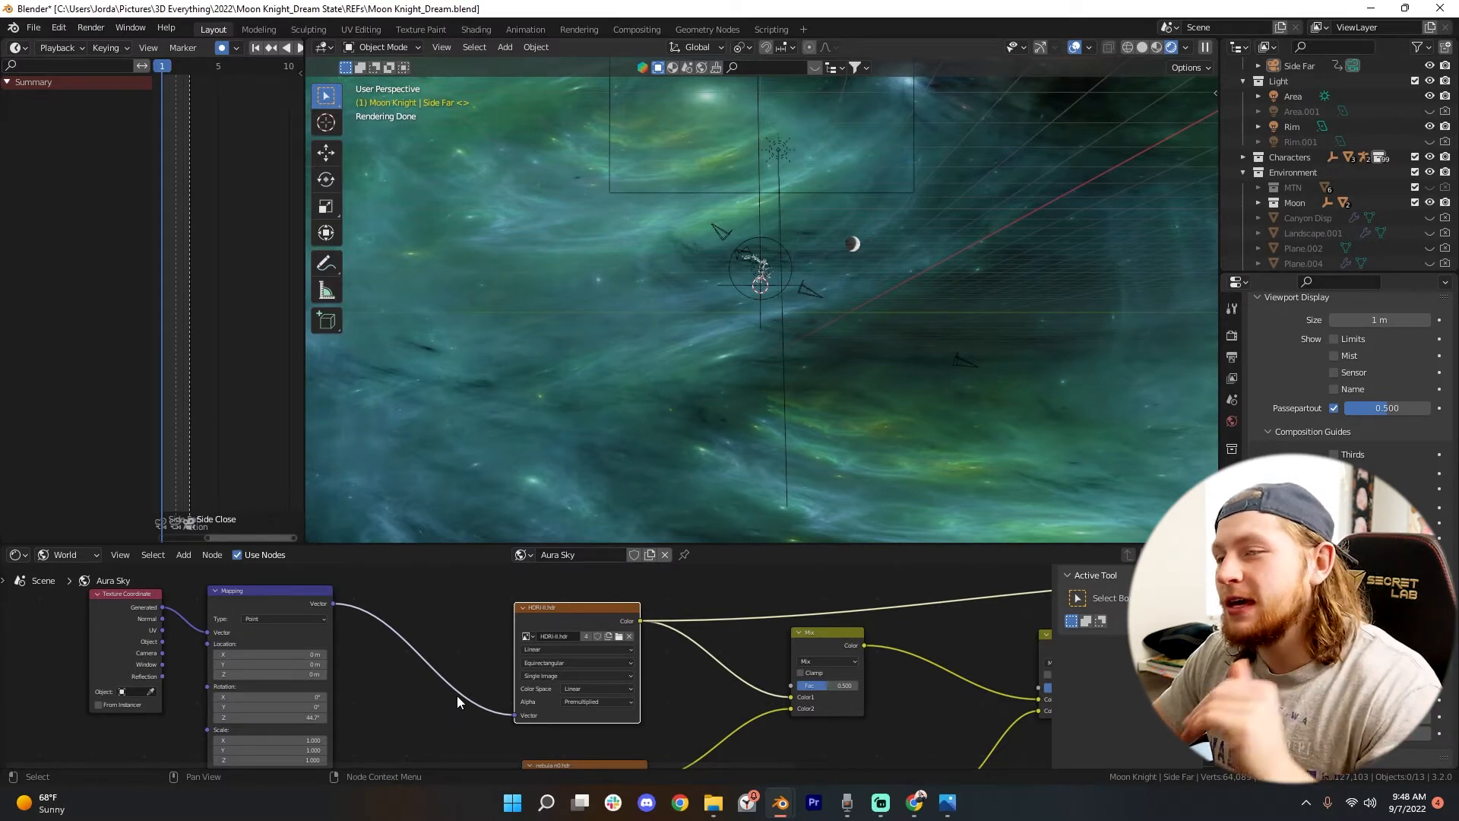
{"action": "left_click", "coordinate": [301, 718]}
{"action": "type", "text": "0"}
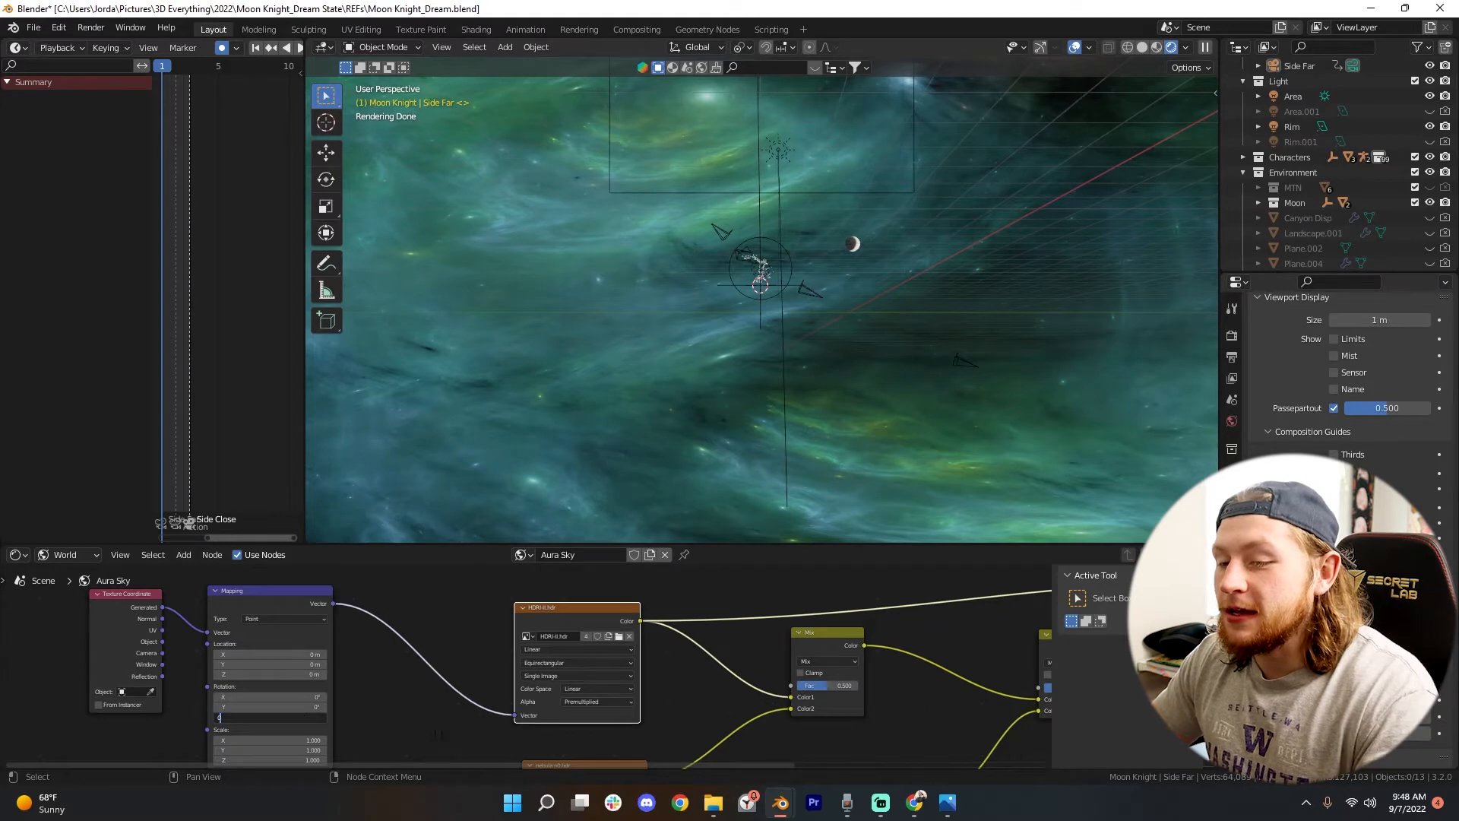
{"action": "key", "text": "Return"}
{"action": "key", "text": "KP_0"}
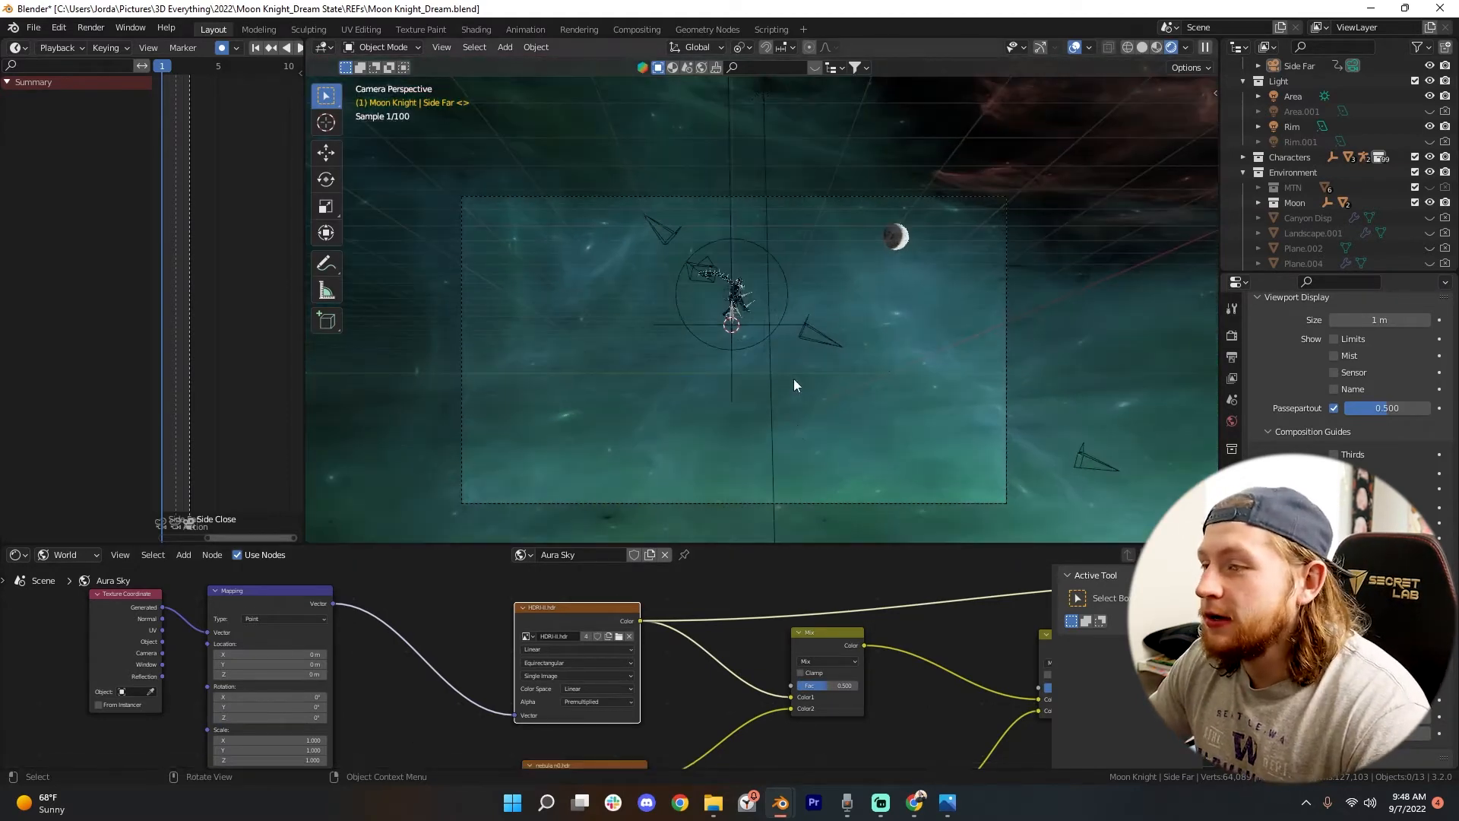
{"action": "mouse_move", "coordinate": [270, 718]}
{"action": "left_mouse_down"}
{"action": "mouse_move", "coordinate": [251, 718]}
{"action": "mouse_move", "coordinate": [272, 717]}
{"action": "left_mouse_up"}
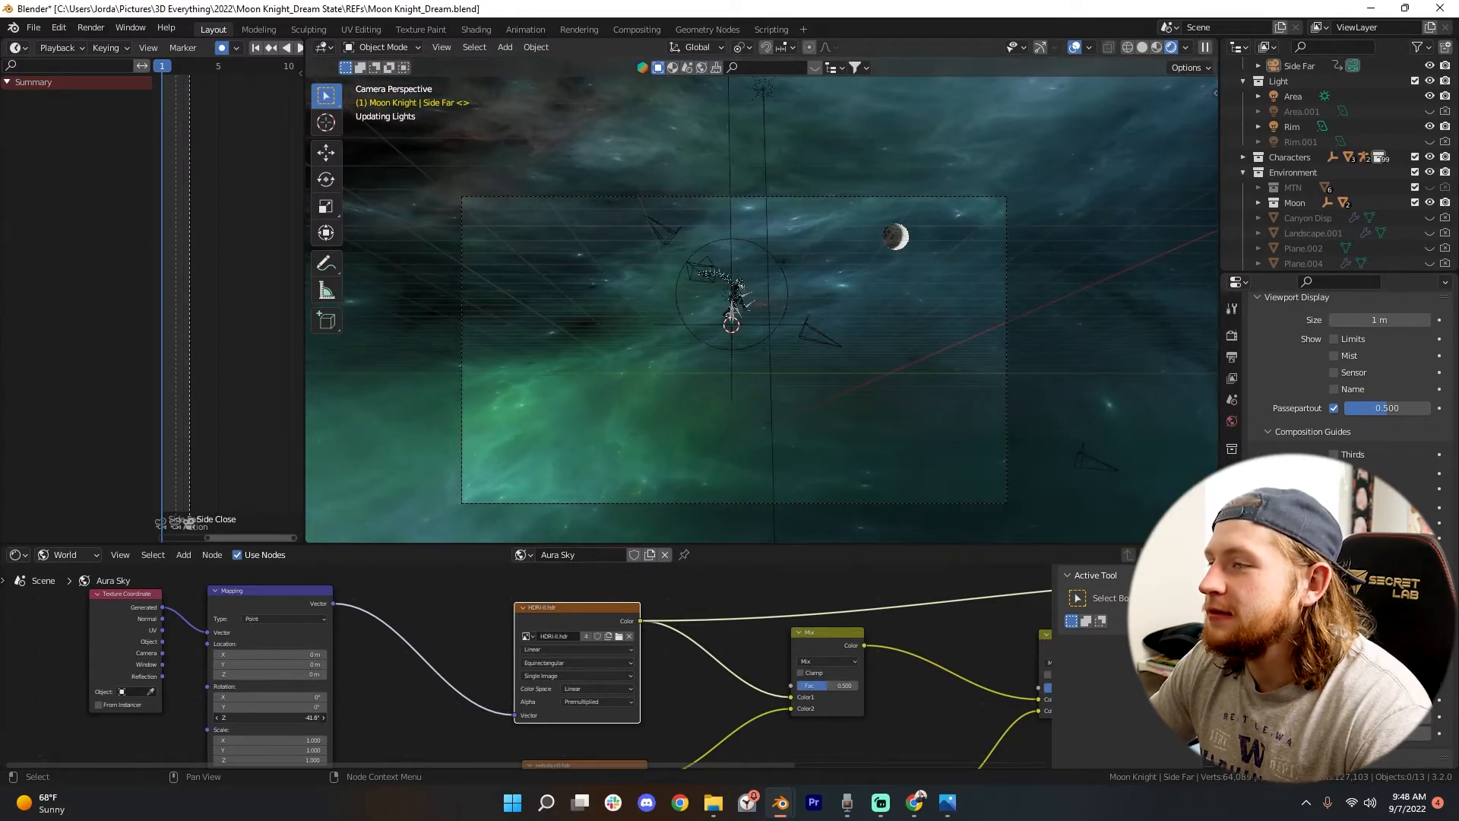
Step: Preview the nebula environment node feeding the first Mix node on its own
{"action": "scroll", "coordinate": [620, 637], "scroll_direction": "down", "scroll_amount": 5}
{"action": "middle_click_drag", "start_coordinate": [619, 637], "coordinate": [136, 651]}
{"action": "right_click", "coordinate": [536, 645]}
{"action": "middle_click_drag", "start_coordinate": [302, 645], "coordinate": [447, 580]}
{"action": "scroll", "coordinate": [266, 684], "scroll_direction": "up", "scroll_amount": 2}
{"action": "left_click", "coordinate": [255, 680]}
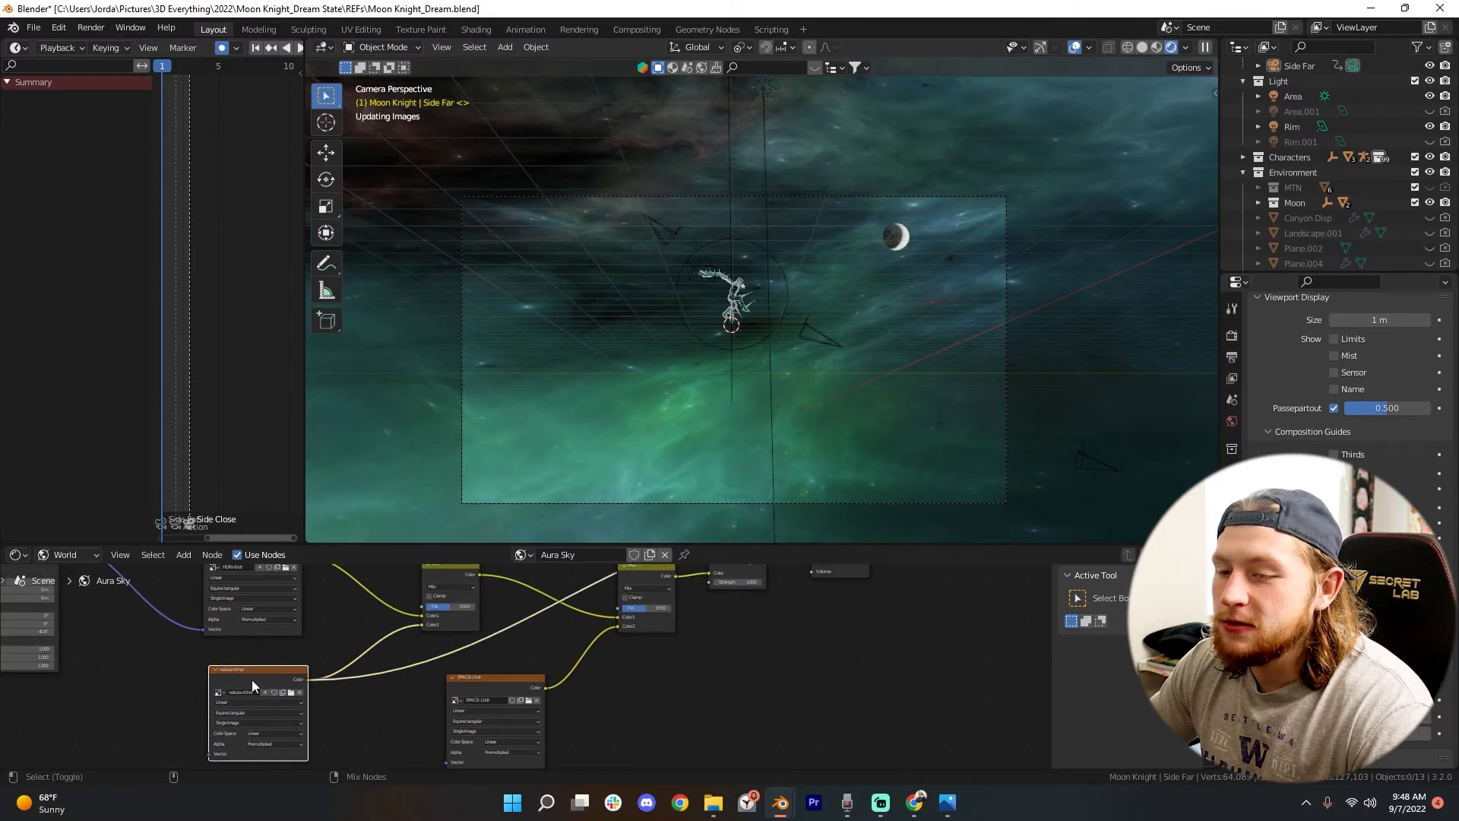
{"action": "middle_click_drag", "start_coordinate": [249, 677], "coordinate": [427, 706]}
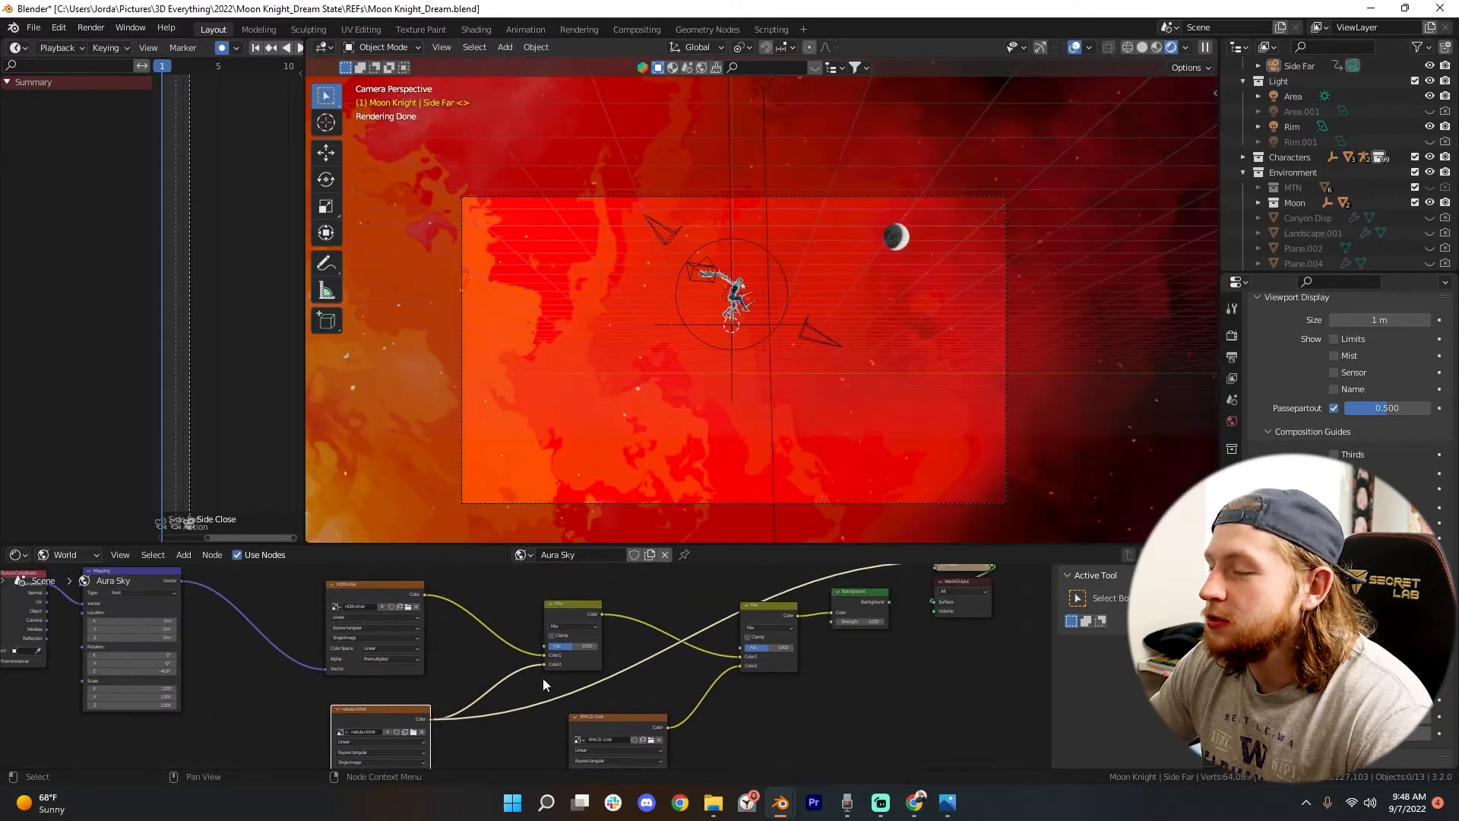
{"action": "scroll", "coordinate": [536, 685], "scroll_direction": "down", "scroll_amount": 2}
{"action": "middle_click_drag", "start_coordinate": [542, 700], "coordinate": [595, 692]}
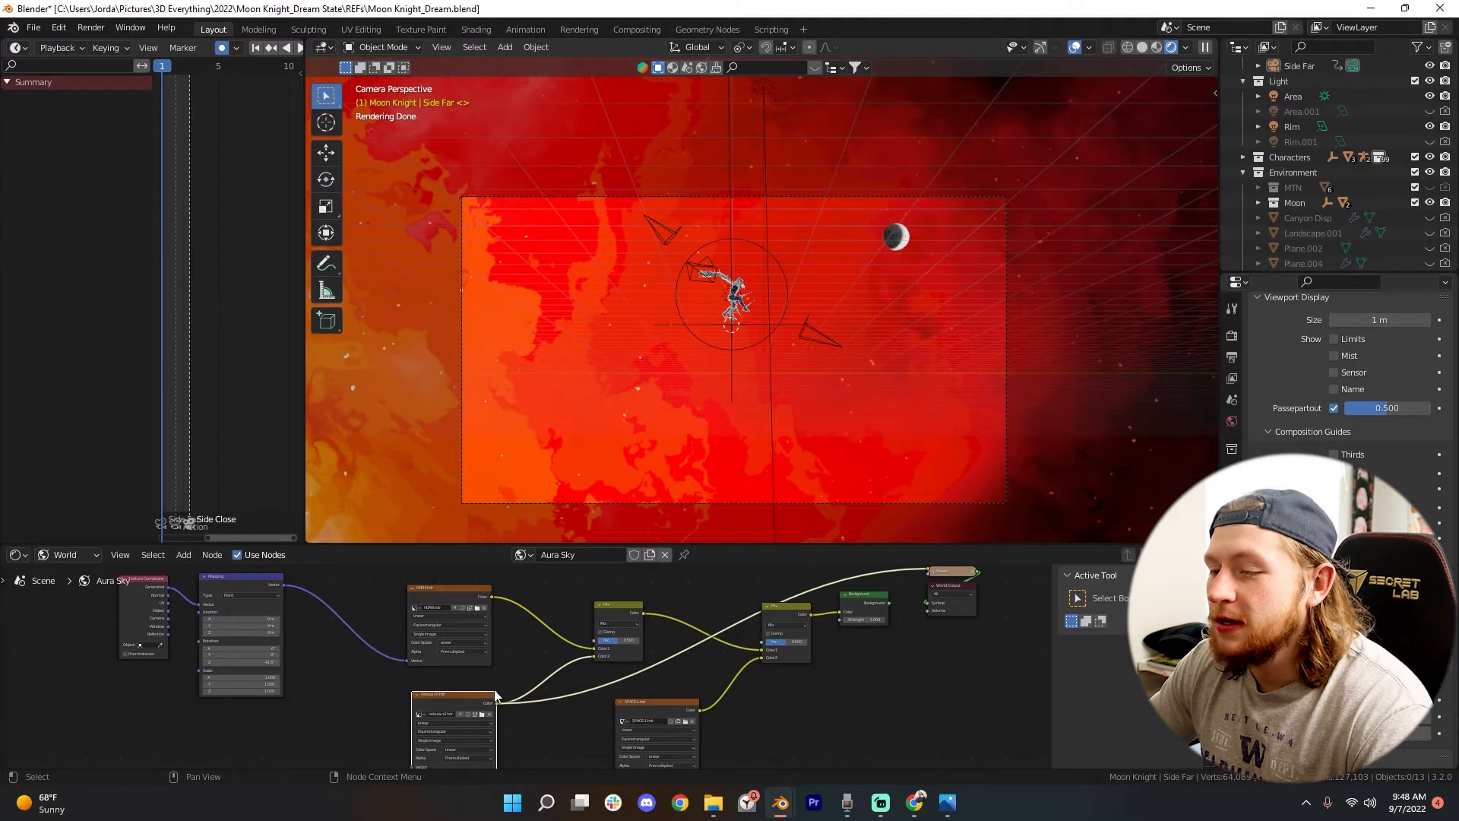
Step: Add a Node Wrangler texture mapping setup to the nebula environment node and arrange its nodes below the HDRI-II.hdr mapping
{"action": "key", "text": "ctrl+t"}
{"action": "middle_click_drag", "start_coordinate": [237, 719], "coordinate": [453, 658]}
{"action": "left_click_drag", "start_coordinate": [558, 650], "coordinate": [451, 679]}
{"action": "scroll", "coordinate": [812, 443], "scroll_direction": "down", "scroll_amount": 3}
{"action": "scroll", "coordinate": [812, 437], "scroll_direction": "up", "scroll_amount": 2}
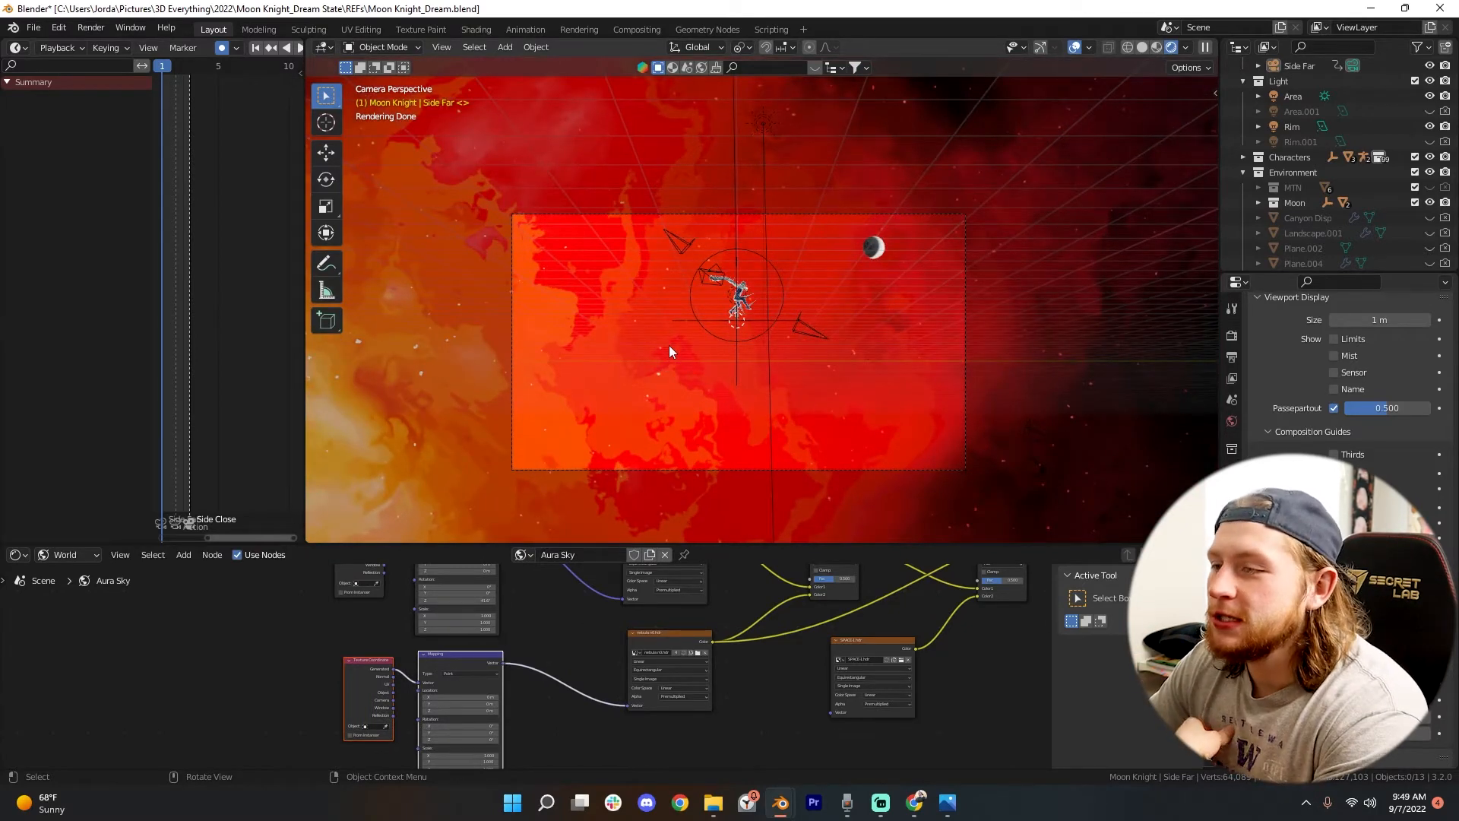
Step: Inspect the nebula sky around the scene and set its Mapping node's Z rotation to 15.1° in camera view
{"action": "middle_click_drag", "start_coordinate": [624, 329], "coordinate": [652, 318]}
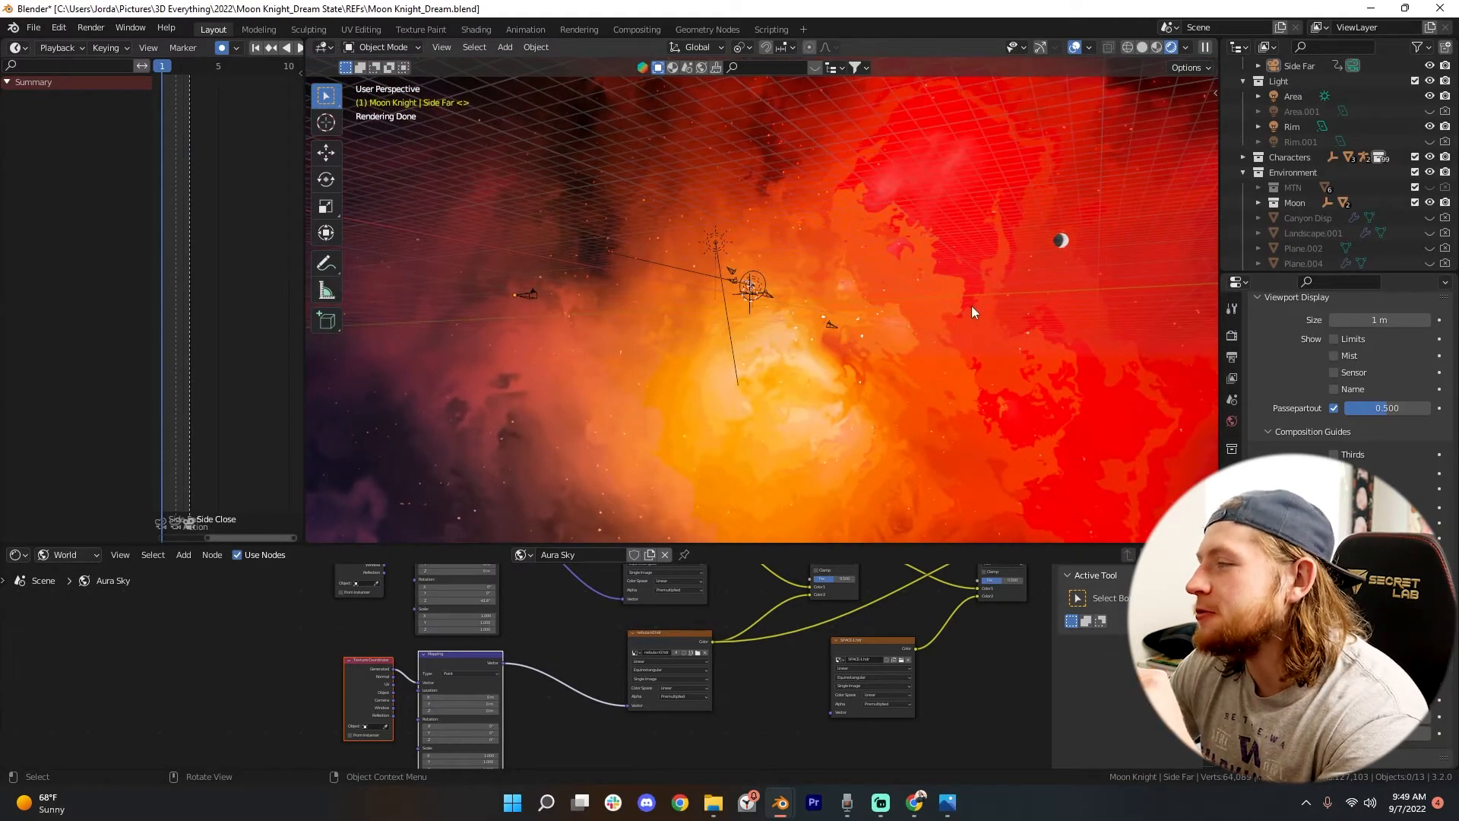
{"action": "key", "text": "KP_0"}
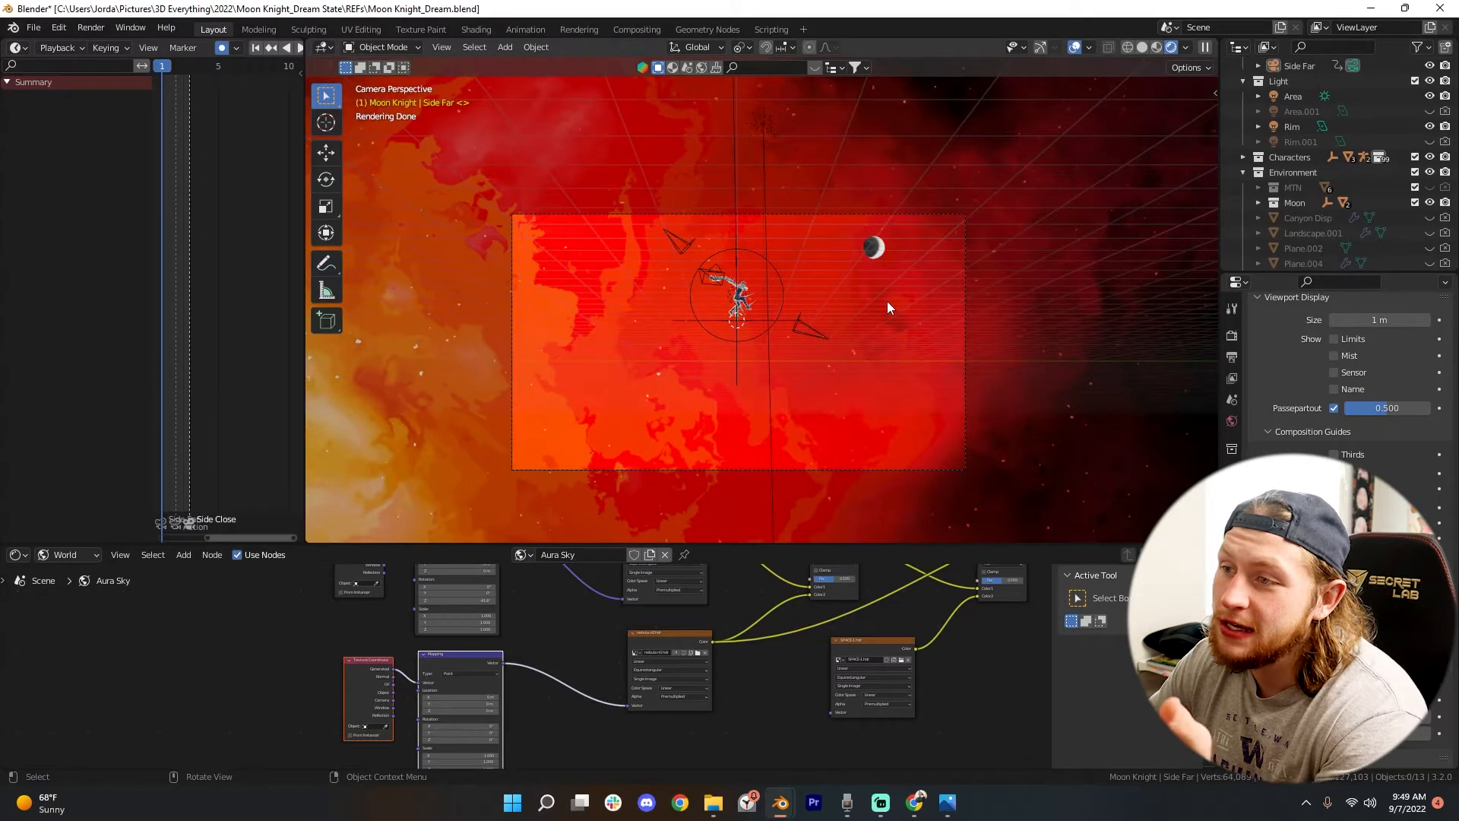
{"action": "scroll", "coordinate": [604, 677], "scroll_direction": "up", "scroll_amount": 2}
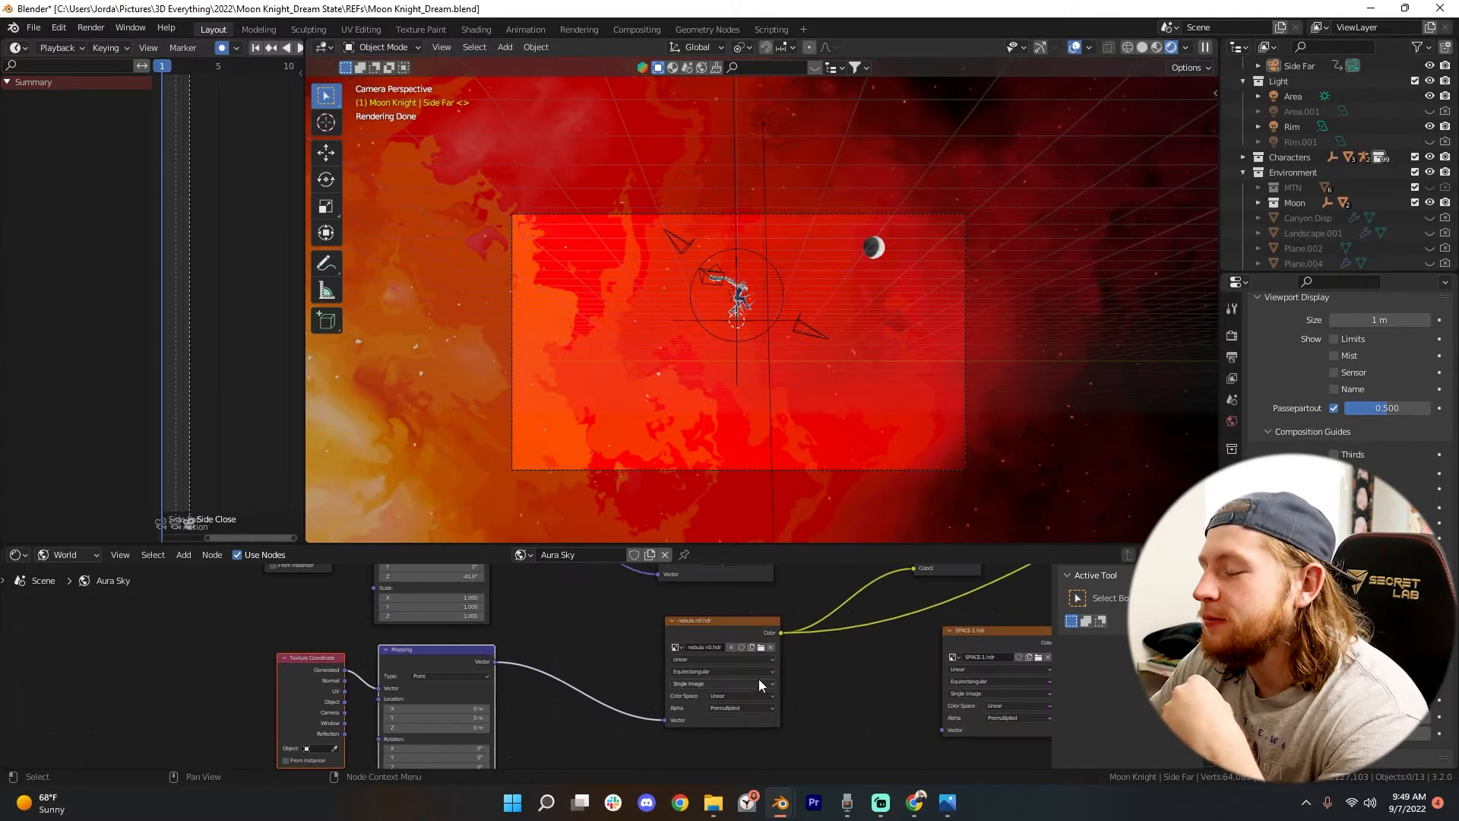
{"action": "middle_click_drag", "start_coordinate": [821, 663], "coordinate": [732, 635]}
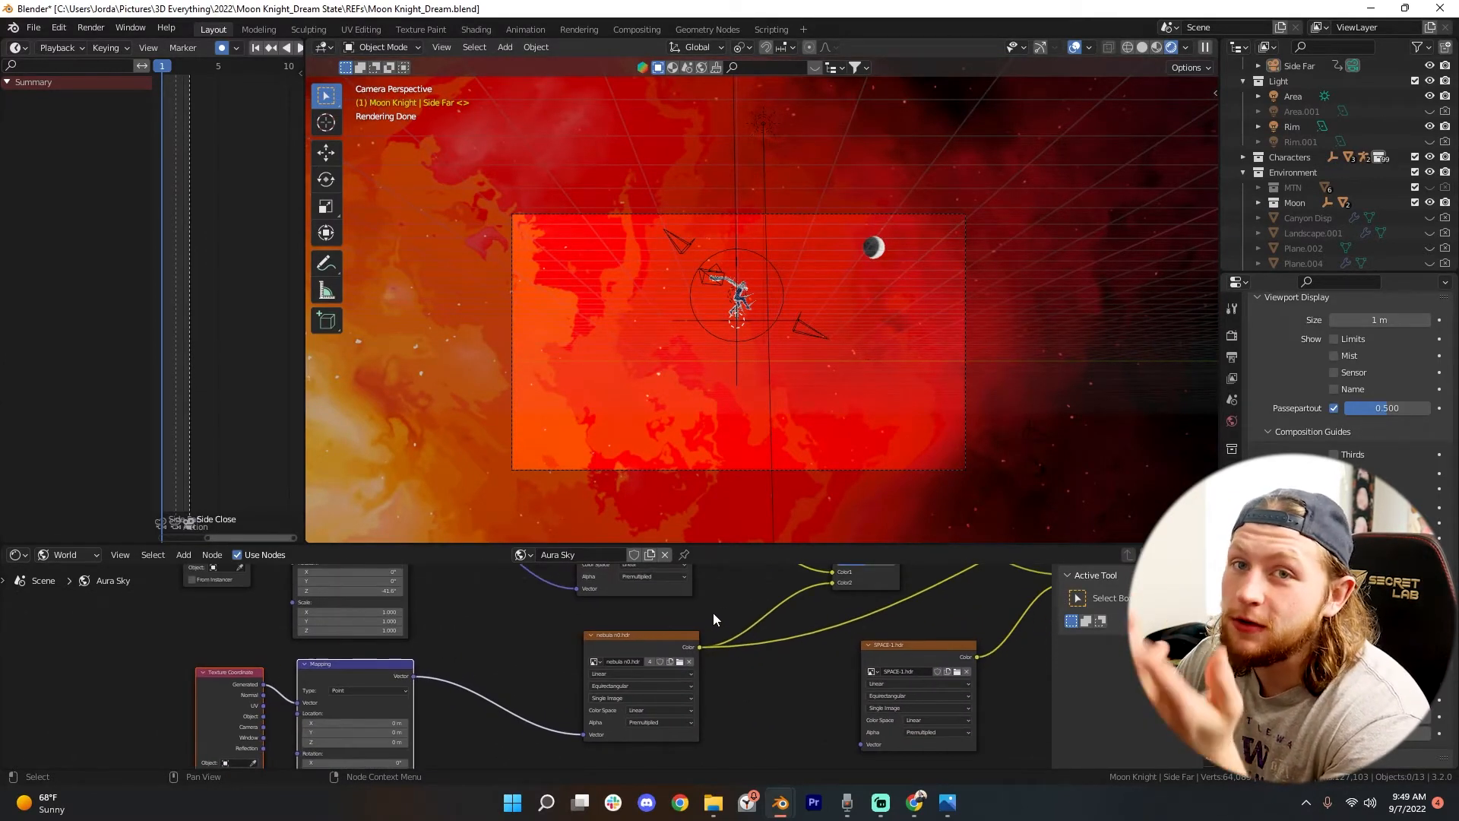
{"action": "scroll", "coordinate": [416, 661], "scroll_direction": "up", "scroll_amount": 3}
{"action": "middle_click_drag", "start_coordinate": [403, 730], "coordinate": [479, 621]}
{"action": "left_click_drag", "start_coordinate": [414, 703], "coordinate": [503, 704]}
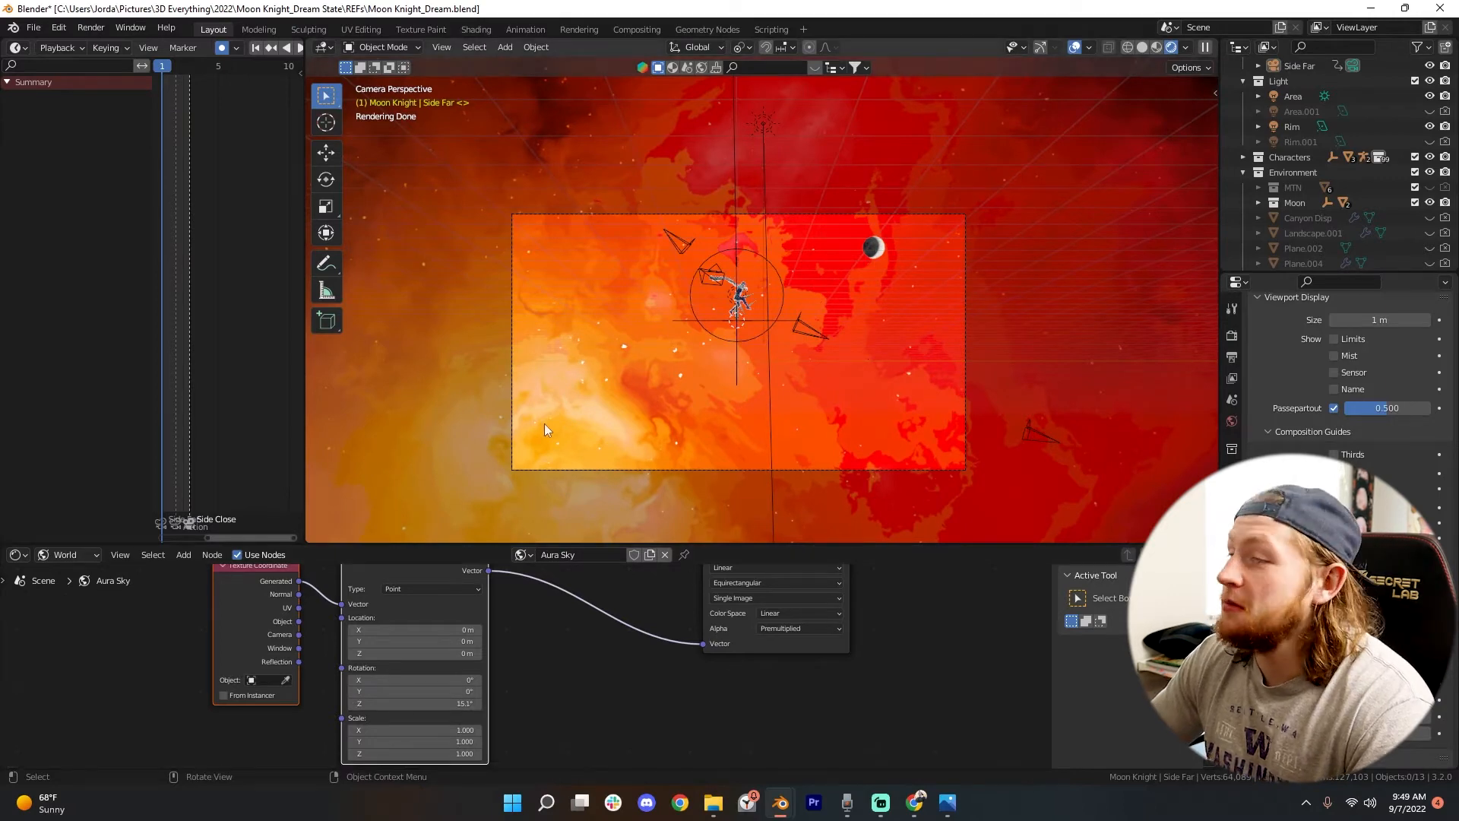
Step: Preview the SPACE-1.hdr environment node on its own
{"action": "scroll", "coordinate": [625, 652], "scroll_direction": "down", "scroll_amount": 3}
{"action": "left_click", "coordinate": [614, 666]}
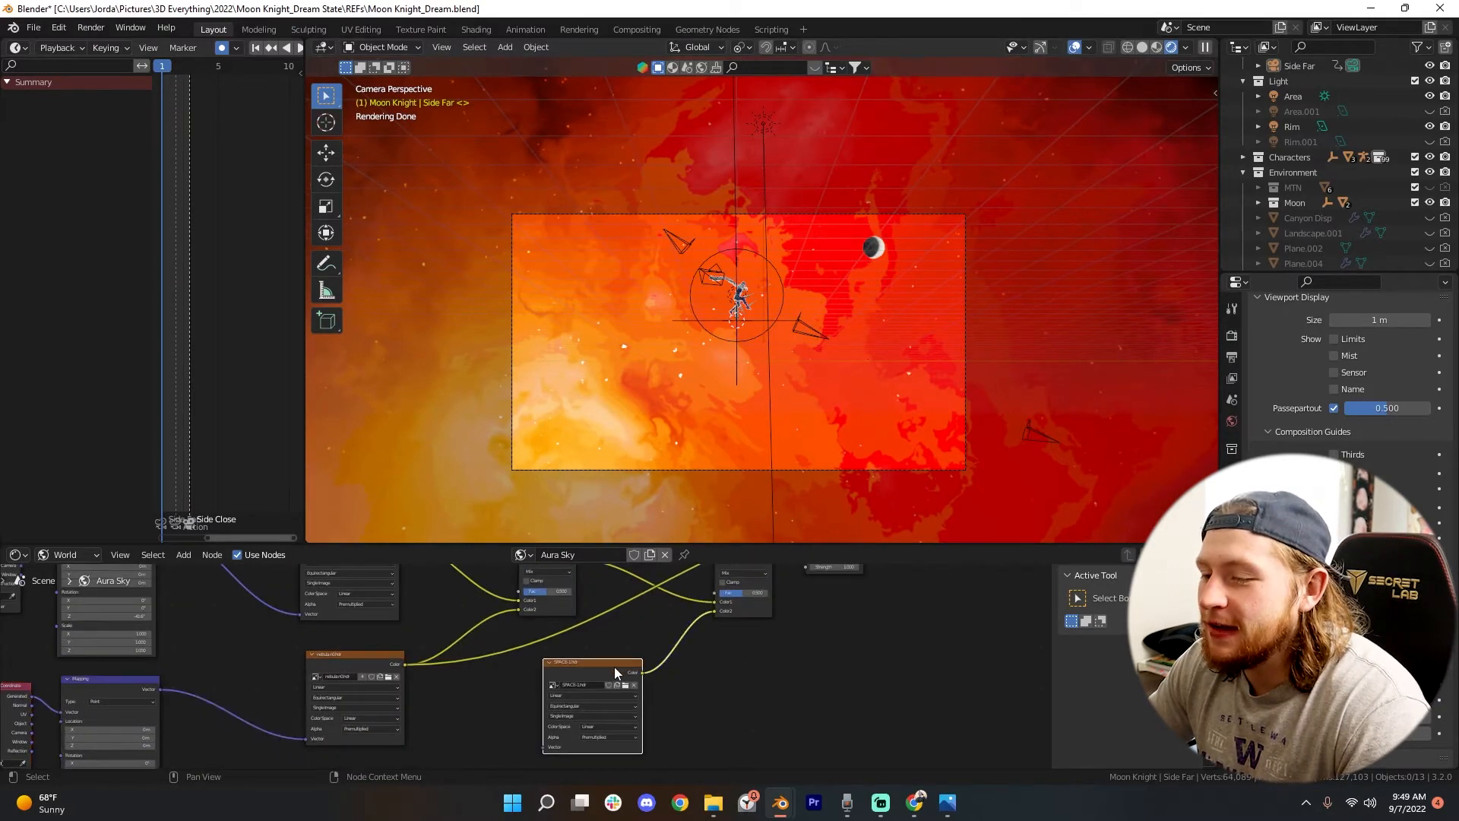
{"action": "left_click", "coordinate": [613, 669], "text": "ctrl+shift"}
{"action": "scroll", "coordinate": [714, 665], "scroll_direction": "down", "scroll_amount": 4}
{"action": "middle_click_drag", "start_coordinate": [839, 663], "coordinate": [745, 687]}
{"action": "middle_click_drag", "start_coordinate": [522, 687], "coordinate": [513, 613]}
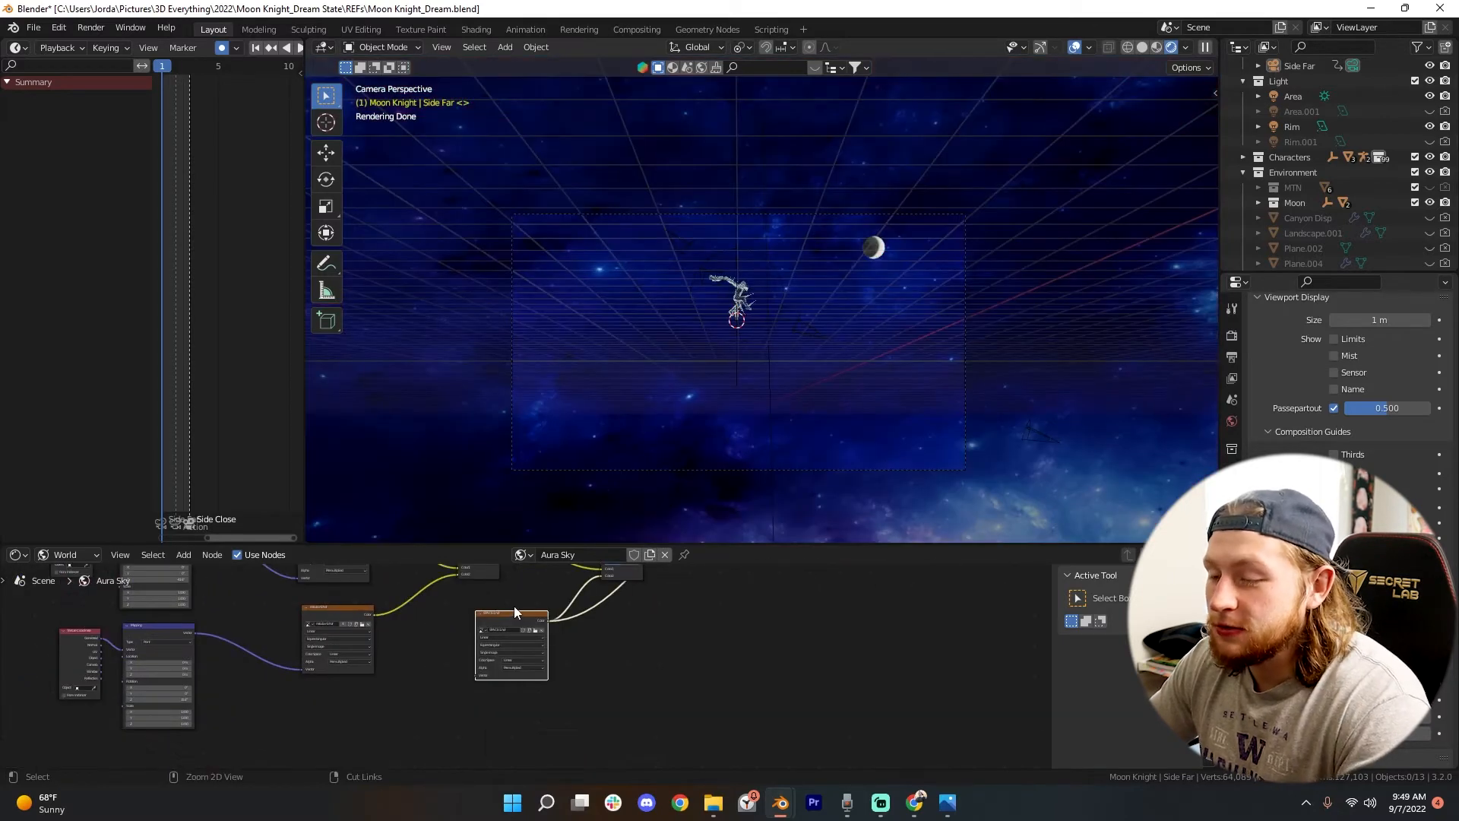
Step: Add a Node Wrangler texture mapping setup to the SPACE-1.hdr environment node
{"action": "key", "text": "ctrl+t"}
{"action": "left_click_drag", "start_coordinate": [530, 621], "coordinate": [529, 629]}
{"action": "scroll", "coordinate": [526, 654], "scroll_direction": "down", "scroll_amount": 4}
{"action": "left_click_drag", "start_coordinate": [395, 631], "coordinate": [364, 708]}
{"action": "left_click_drag", "start_coordinate": [451, 622], "coordinate": [441, 695]}
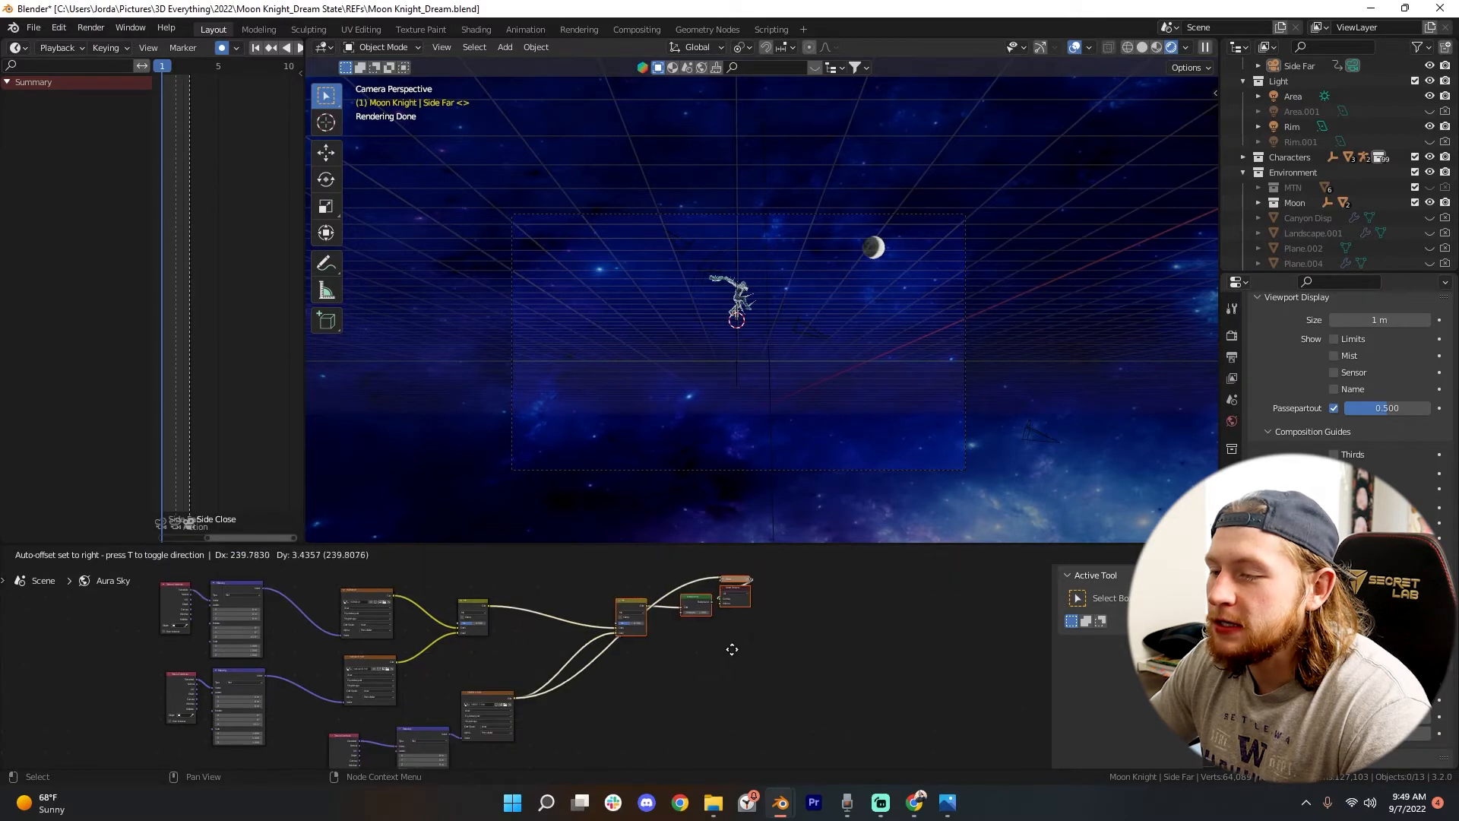
Step: Spread the node tree out by shifting the final nodes away from the first Mix and placing the SPACE-1.hdr group near the second Mix
{"action": "left_click", "coordinate": [737, 648]}
{"action": "left_click", "coordinate": [714, 670]}
{"action": "scroll", "coordinate": [616, 699], "scroll_direction": "down", "scroll_amount": 2}
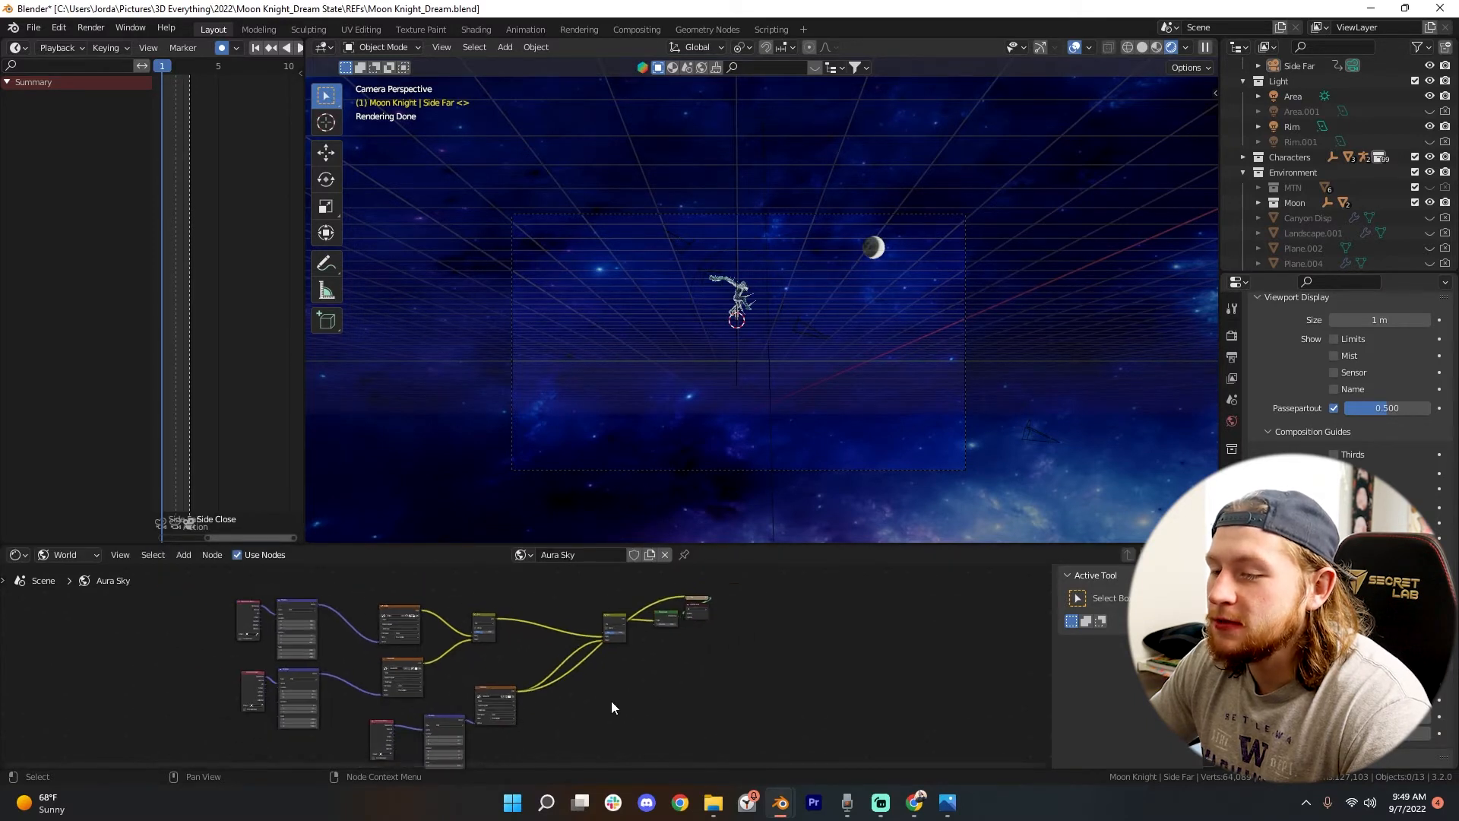
{"action": "left_click_drag", "start_coordinate": [393, 707], "coordinate": [542, 702]}
{"action": "left_click_drag", "start_coordinate": [542, 651], "coordinate": [563, 682], "text": "shift"}
{"action": "scroll", "coordinate": [732, 678], "scroll_direction": "up", "scroll_amount": 2}
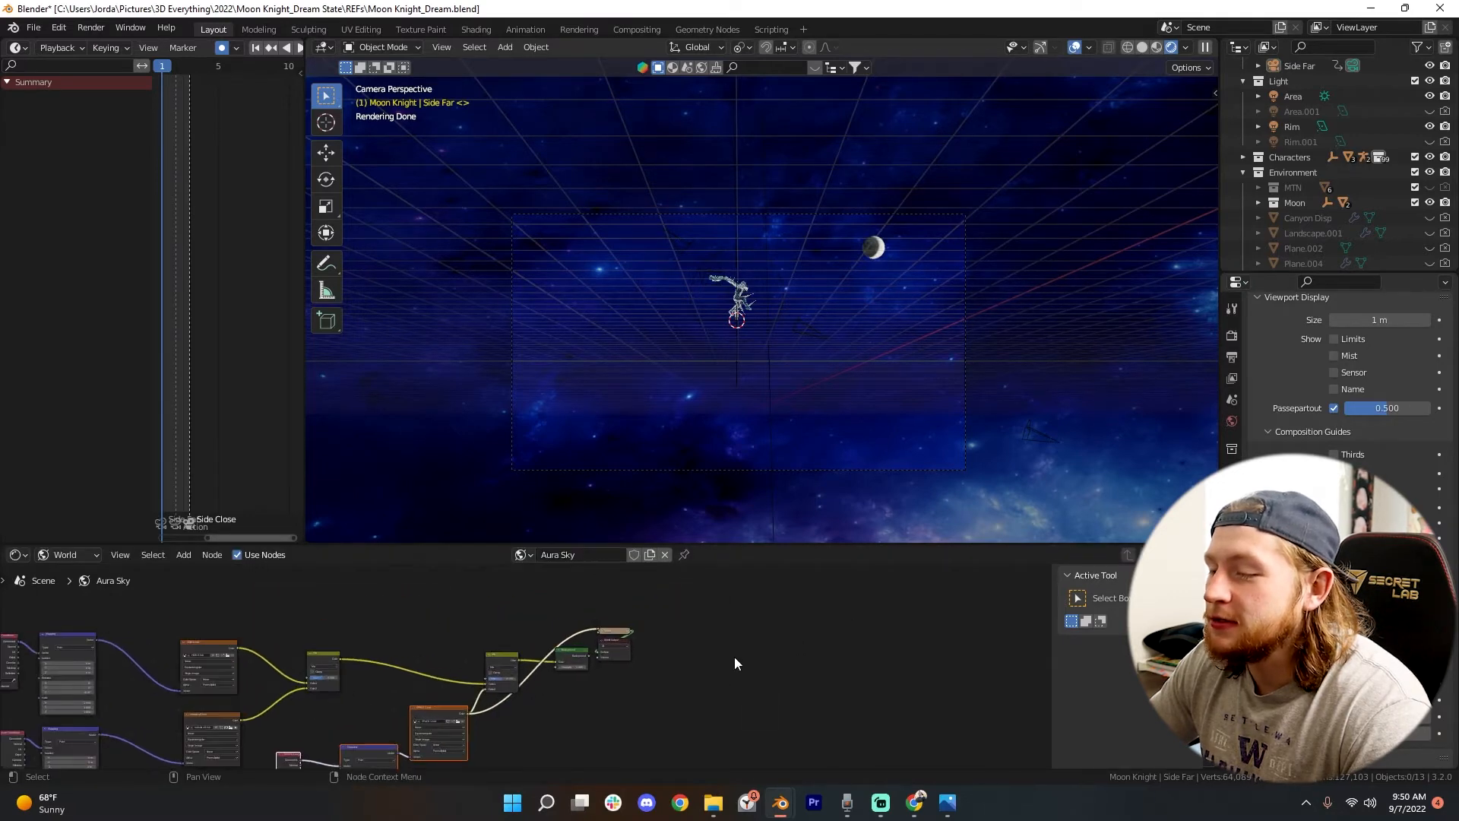
Step: Inspect the SPACE-1.hdr sky and adjust its Mapping node's Z rotation until the bright clouds fall within the camera frame
{"action": "middle_click_drag", "start_coordinate": [875, 516], "coordinate": [778, 392]}
{"action": "key", "text": "KP_0"}
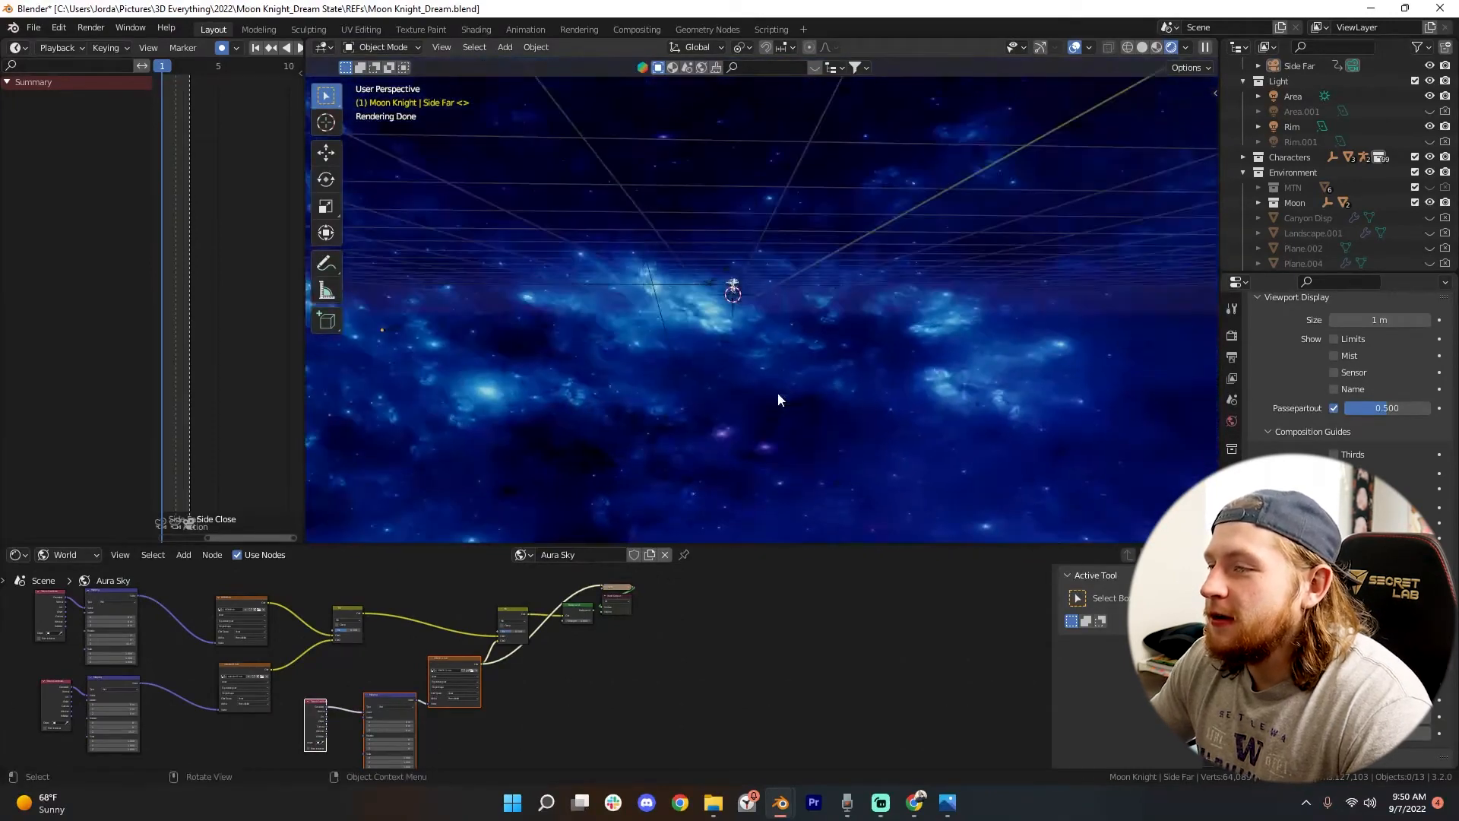
{"action": "scroll", "coordinate": [897, 356], "scroll_direction": "down", "scroll_amount": 4}
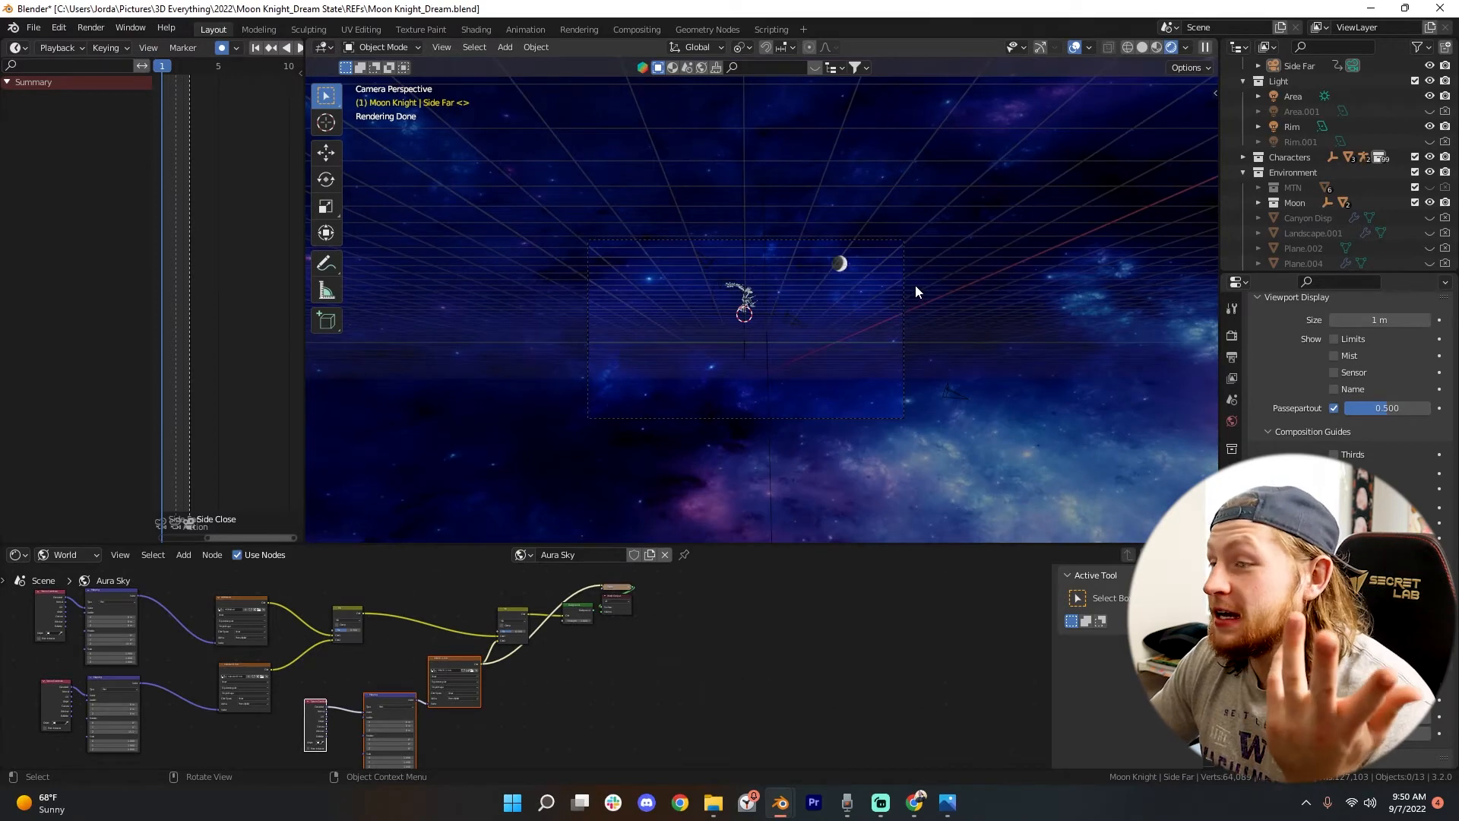
{"action": "scroll", "coordinate": [449, 646], "scroll_direction": "up", "scroll_amount": 2}
{"action": "scroll", "coordinate": [491, 662], "scroll_direction": "up", "scroll_amount": 5}
{"action": "middle_click_drag", "start_coordinate": [501, 672], "coordinate": [526, 598]}
{"action": "scroll", "coordinate": [525, 608], "scroll_direction": "up", "scroll_amount": 3}
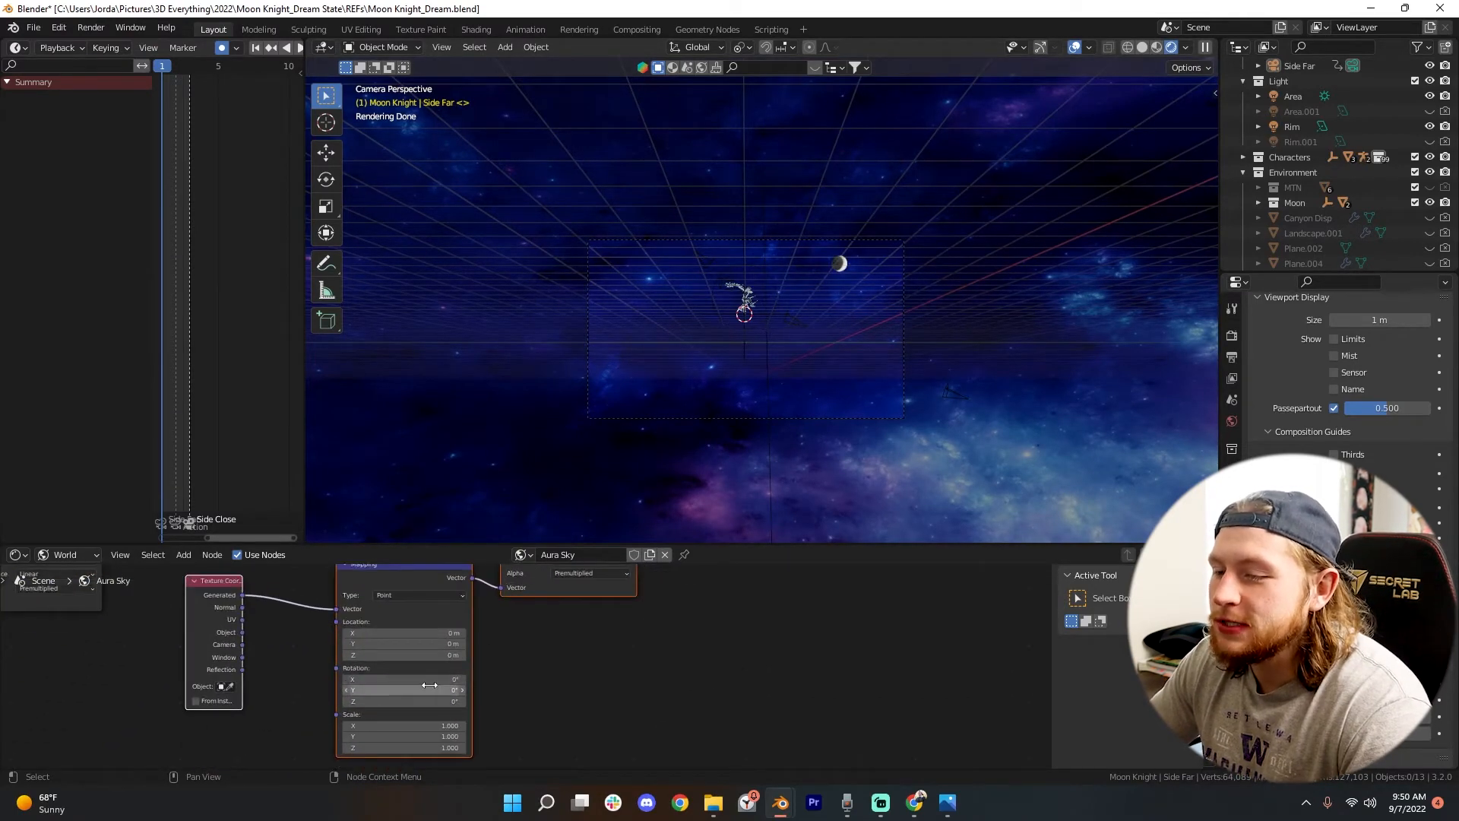
{"action": "left_click_drag", "start_coordinate": [449, 701], "coordinate": [388, 701]}
{"action": "left_click_drag", "start_coordinate": [404, 702], "coordinate": [429, 702]}
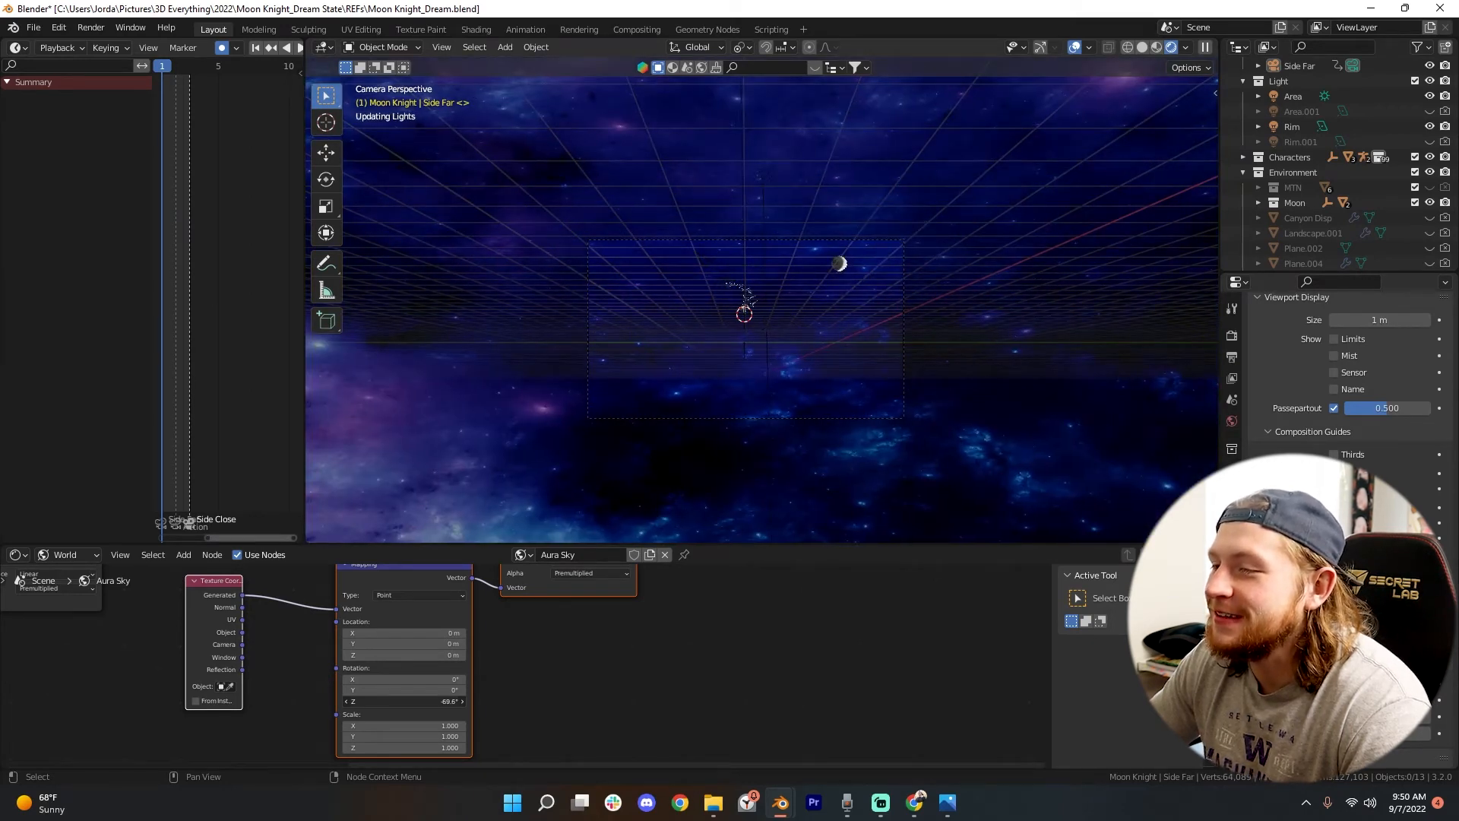
{"action": "mouse_move", "coordinate": [432, 701]}
{"action": "left_mouse_down"}
{"action": "mouse_move", "coordinate": [465, 701]}
{"action": "mouse_move", "coordinate": [429, 700]}
{"action": "left_mouse_up"}
Step: Reconnect the Background node to the World Output and view the full blended sky through the camera
{"action": "scroll", "coordinate": [430, 701], "scroll_direction": "down", "scroll_amount": 5}
{"action": "middle_click_drag", "start_coordinate": [712, 580], "coordinate": [652, 696]}
{"action": "left_click", "coordinate": [625, 631], "text": "ctrl+shift"}
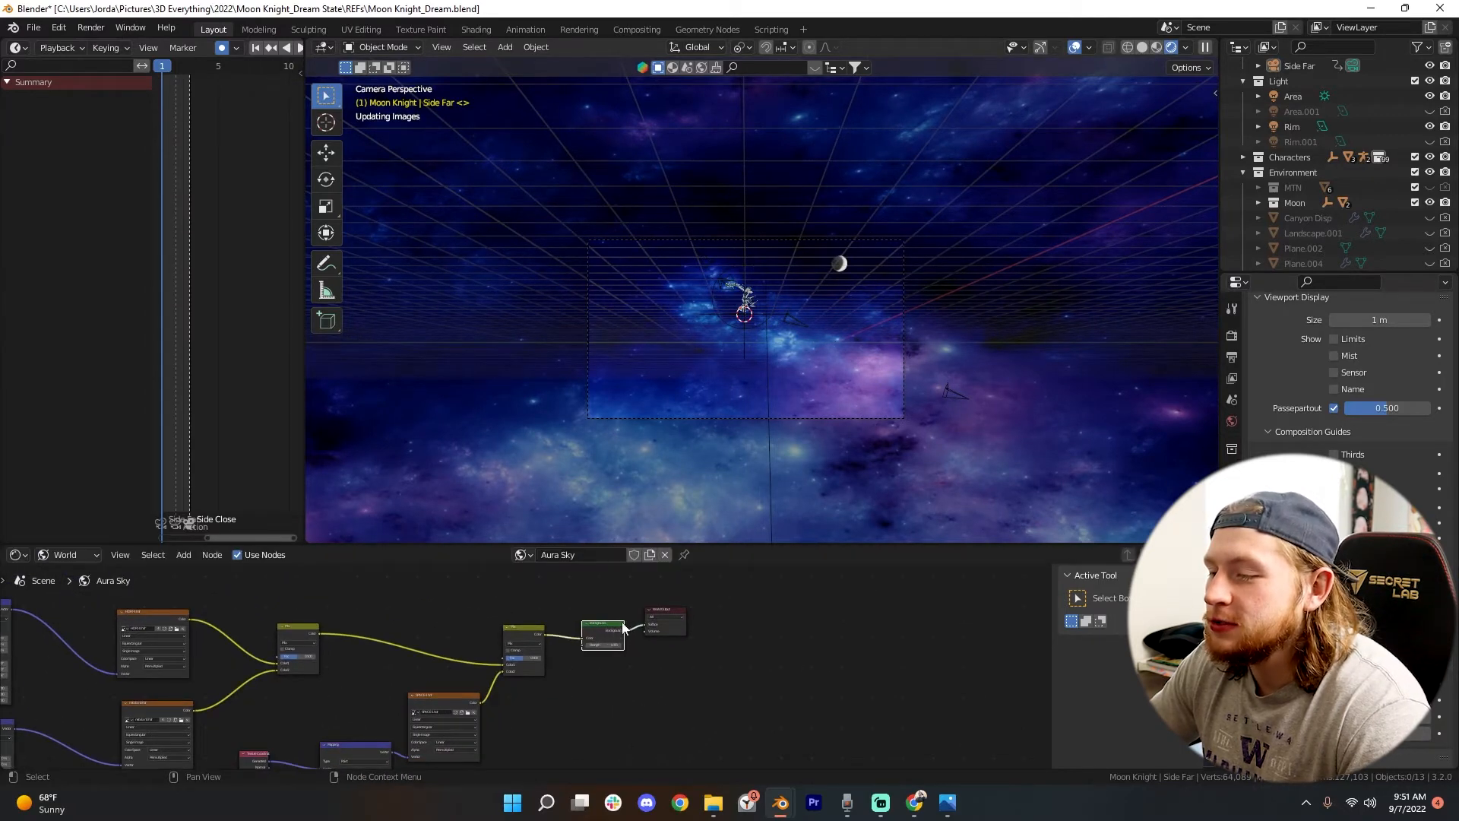
{"action": "scroll", "coordinate": [631, 617], "scroll_direction": "up", "scroll_amount": 2}
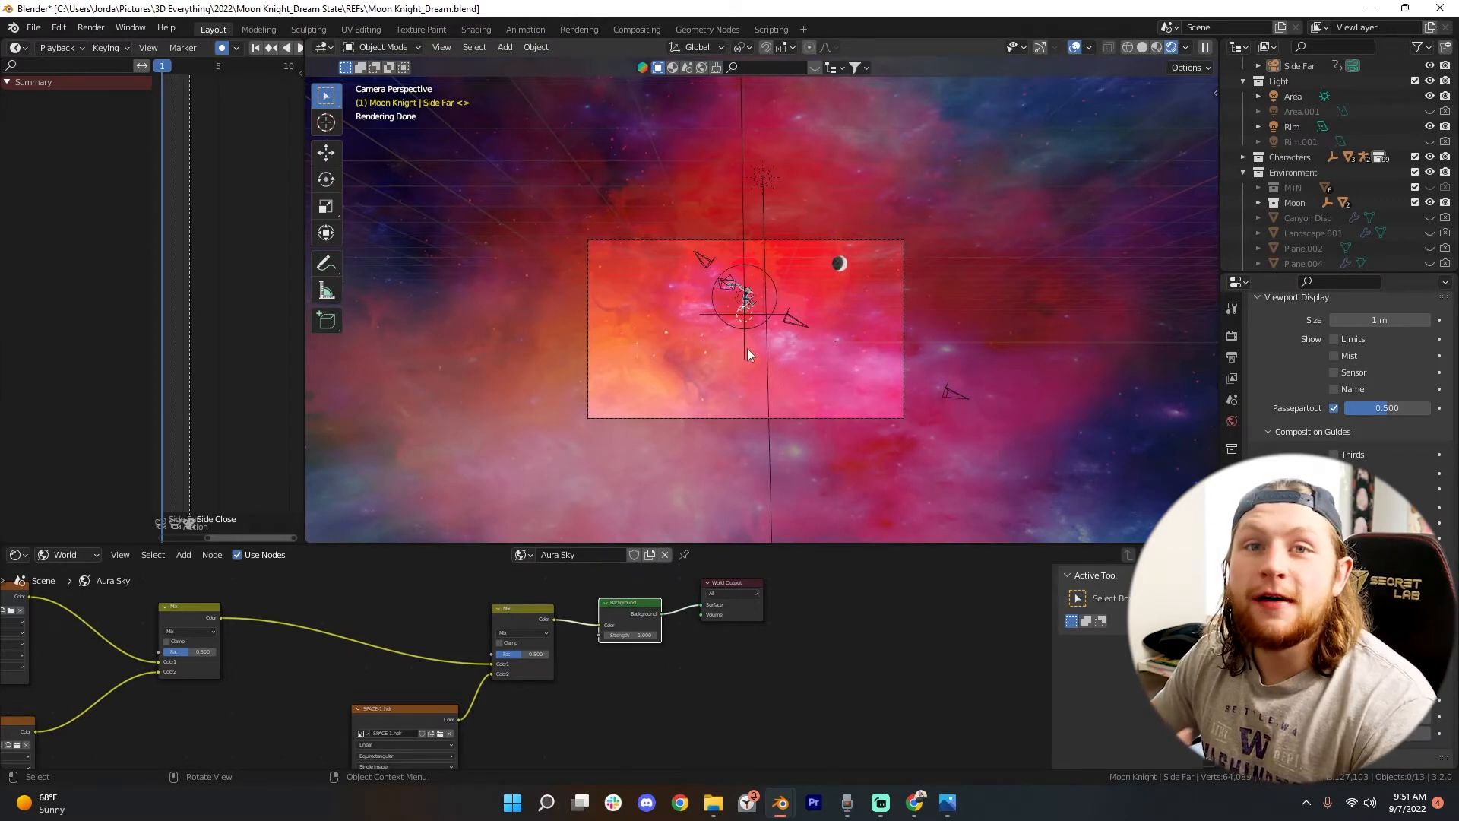
{"action": "scroll", "coordinate": [837, 387], "scroll_direction": "down", "scroll_amount": 2}
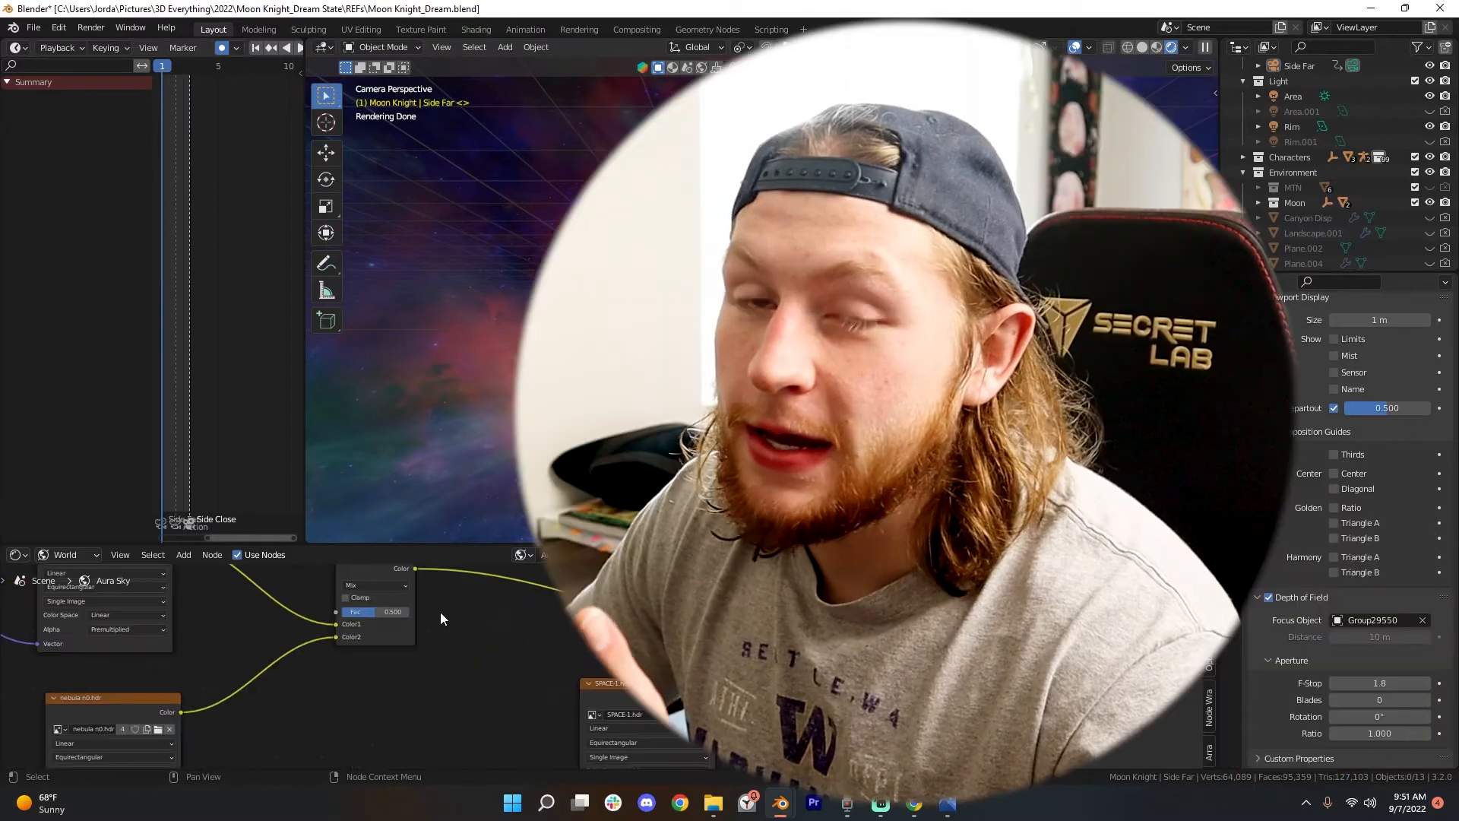
{"action": "scroll", "coordinate": [487, 607], "scroll_direction": "down", "scroll_amount": 2}
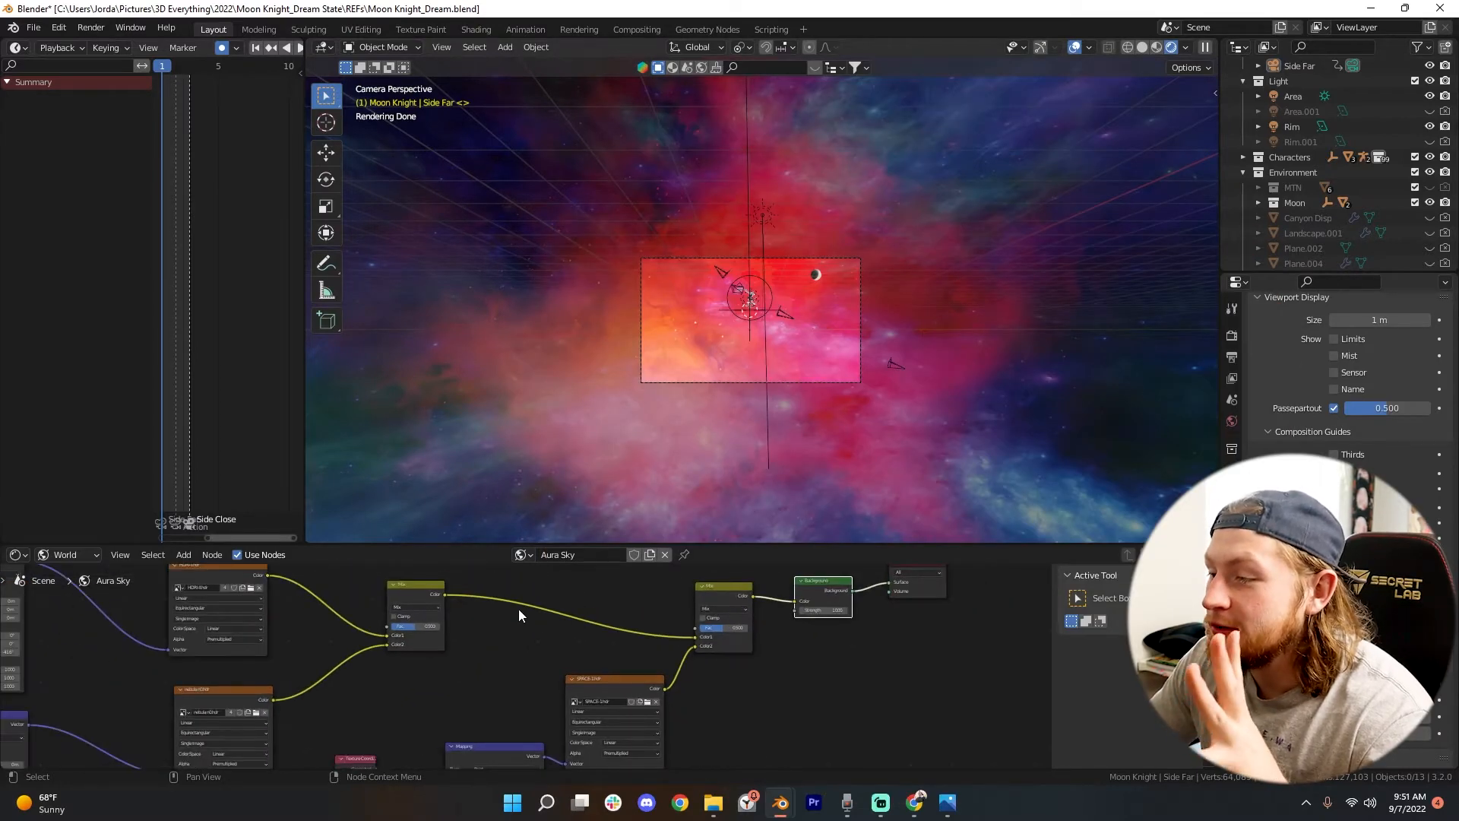
Step: Set the first Mix node's blending mode to Screen and preview that node on its own
{"action": "middle_click_drag", "start_coordinate": [526, 614], "coordinate": [674, 616]}
{"action": "scroll", "coordinate": [674, 616], "scroll_direction": "up", "scroll_amount": 4}
{"action": "left_click_drag", "start_coordinate": [608, 583], "coordinate": [616, 589]}
{"action": "scroll", "coordinate": [691, 615], "scroll_direction": "down", "scroll_amount": 1}
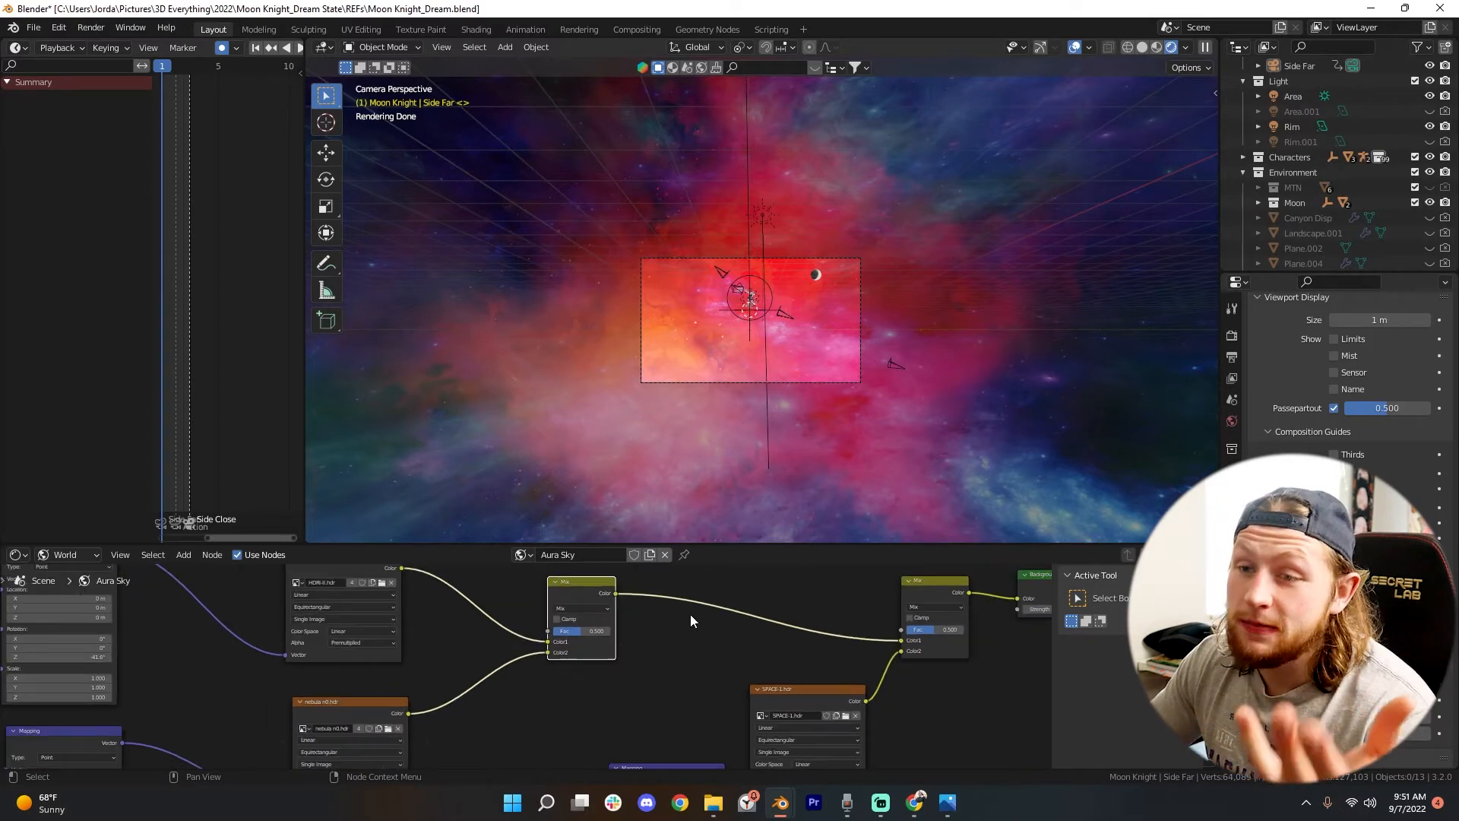
{"action": "left_click", "coordinate": [596, 609]}
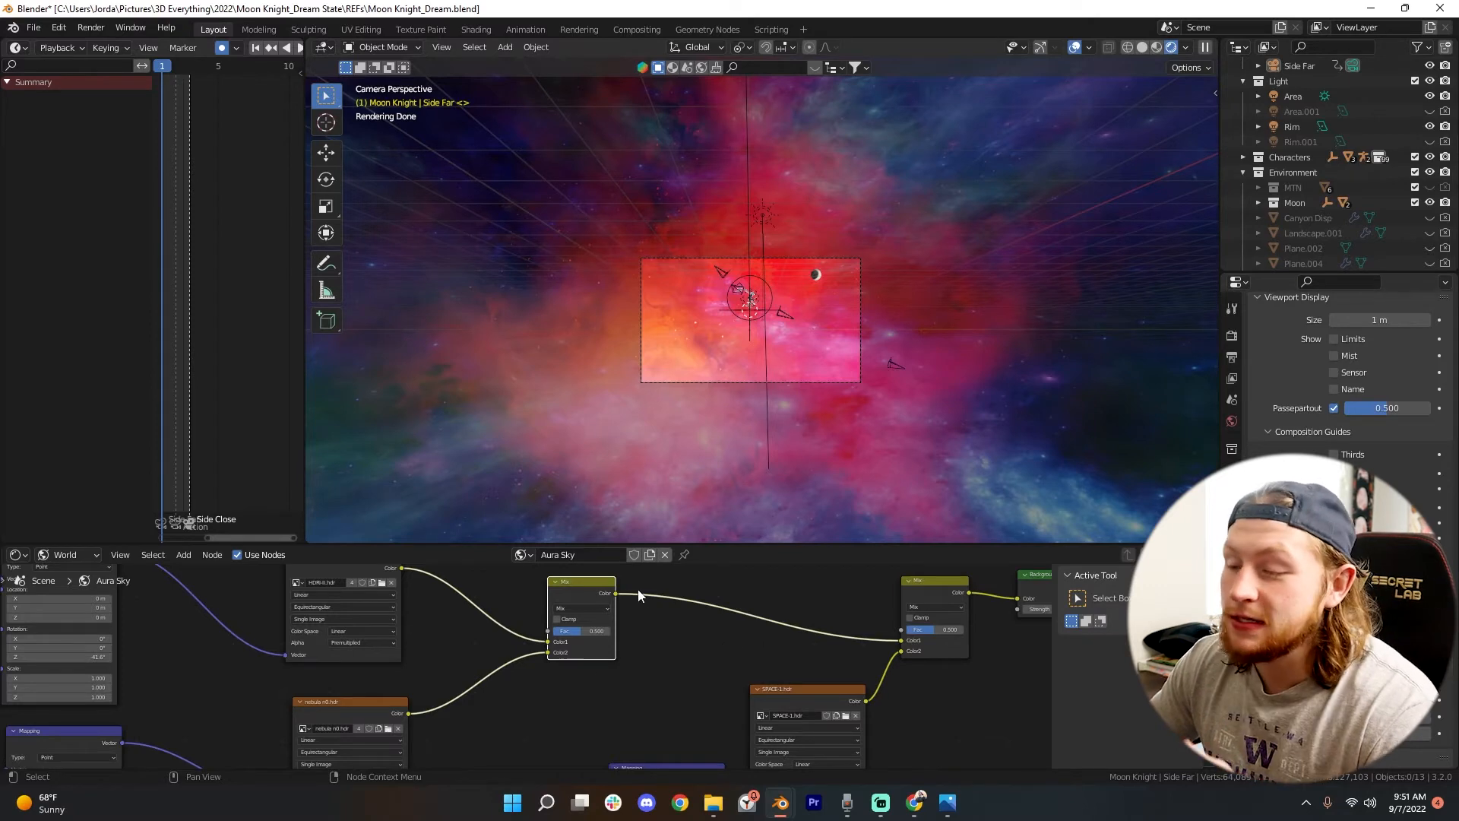
{"action": "left_click", "coordinate": [597, 607]}
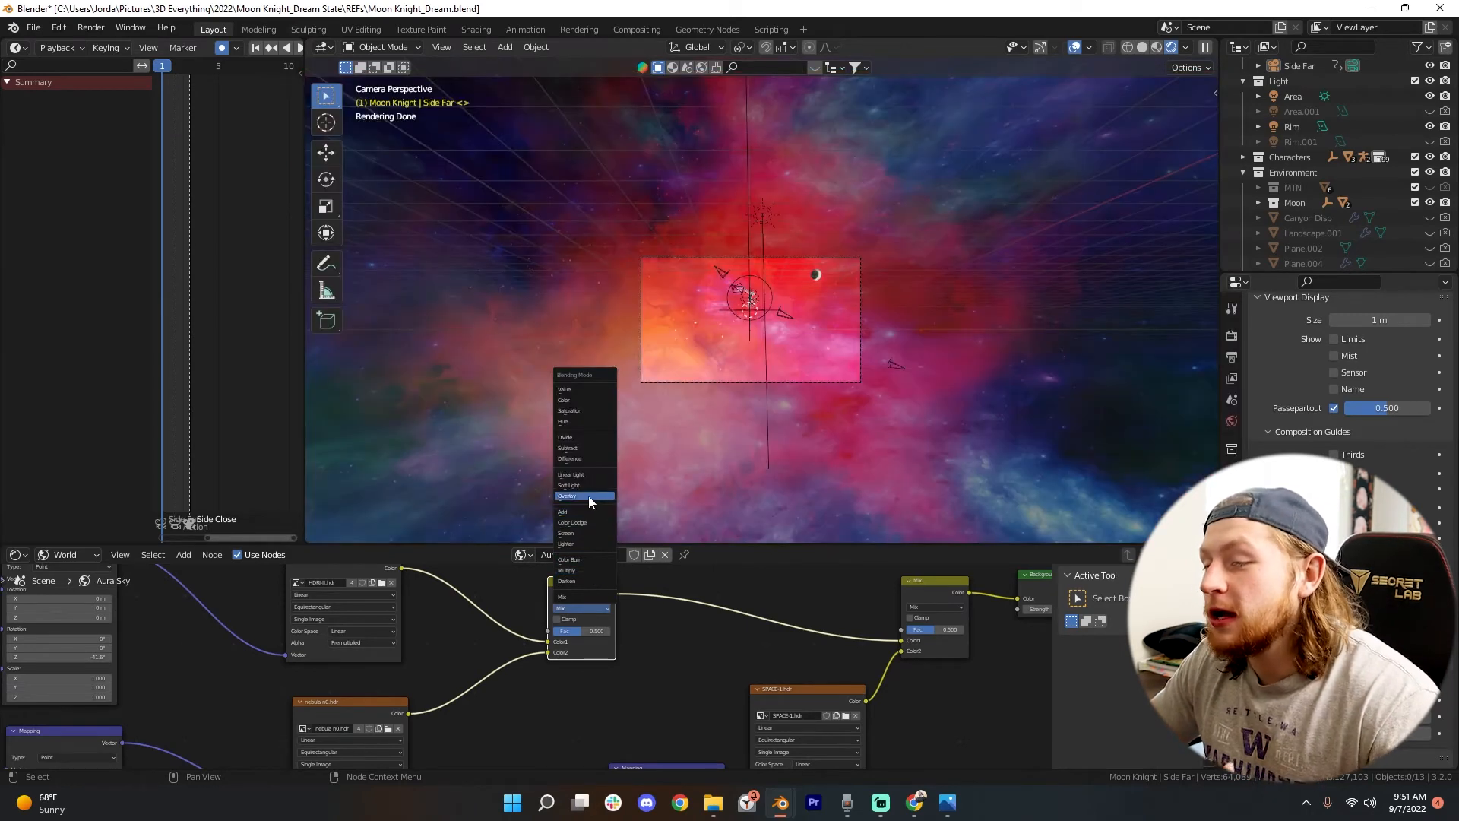
{"action": "left_click", "coordinate": [592, 532]}
{"action": "scroll", "coordinate": [572, 674], "scroll_direction": "up", "scroll_amount": 1}
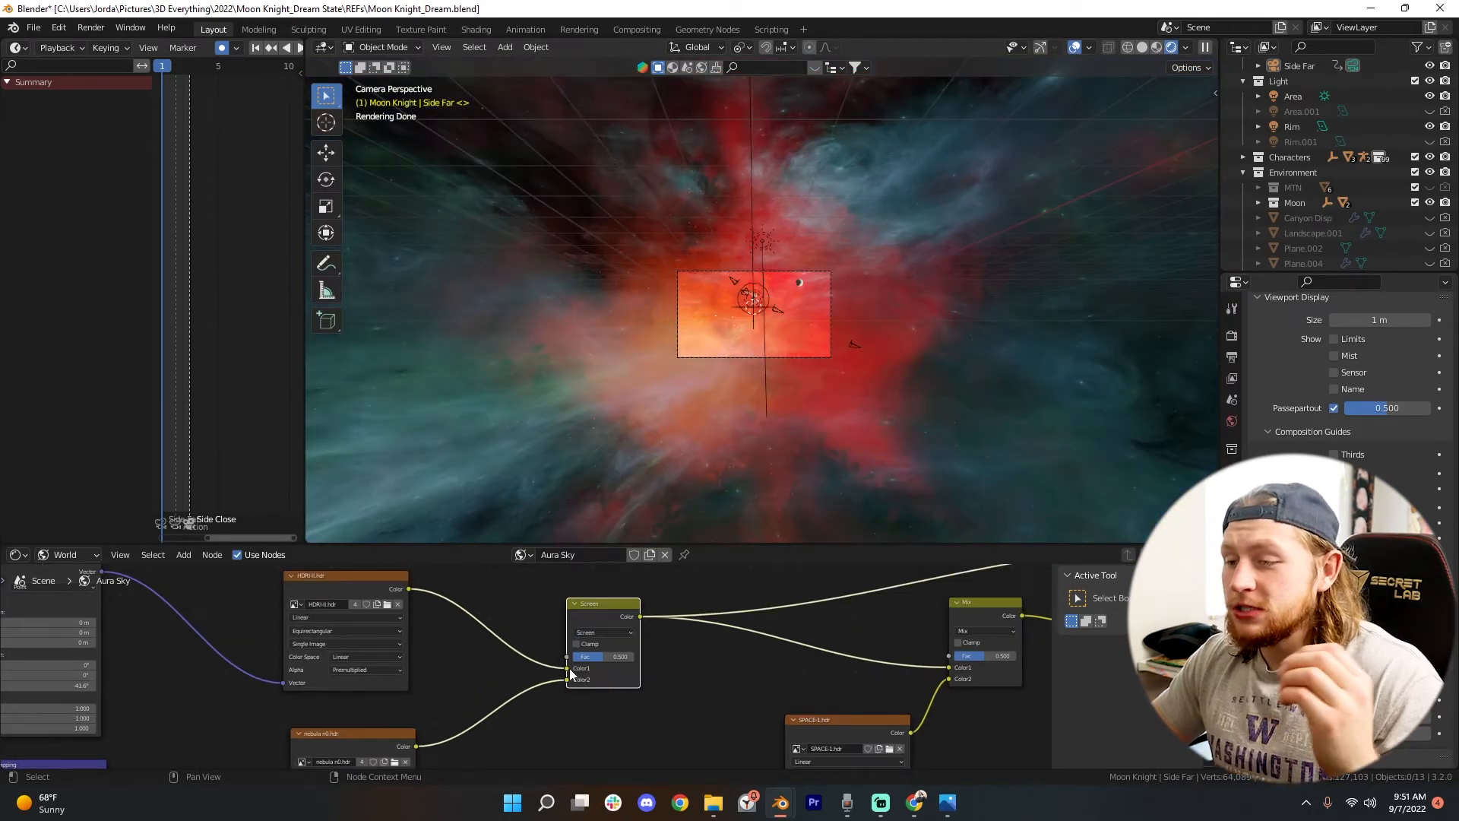
Step: Lower the Screen node's factor to 0.058 so the HDRI-II.hdr and nebula skies blend less strongly
{"action": "mouse_move", "coordinate": [381, 735]}
{"action": "left_mouse_down"}
{"action": "mouse_move", "coordinate": [385, 713]}
{"action": "mouse_move", "coordinate": [381, 736]}
{"action": "left_mouse_up"}
{"action": "mouse_move", "coordinate": [335, 575]}
{"action": "left_mouse_down"}
{"action": "mouse_move", "coordinate": [367, 590]}
{"action": "mouse_move", "coordinate": [335, 575]}
{"action": "left_mouse_up"}
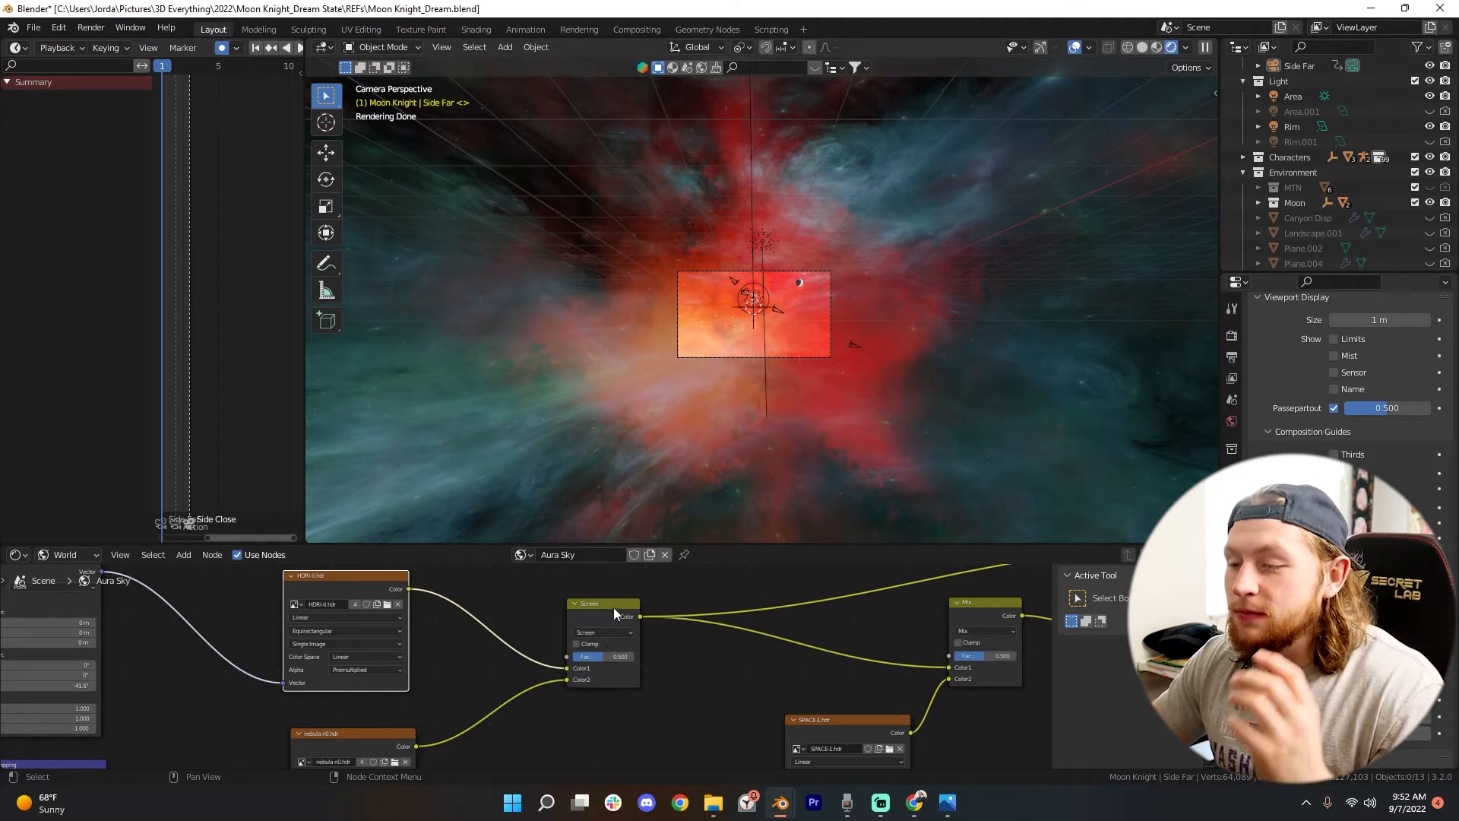
{"action": "left_click", "coordinate": [621, 633]}
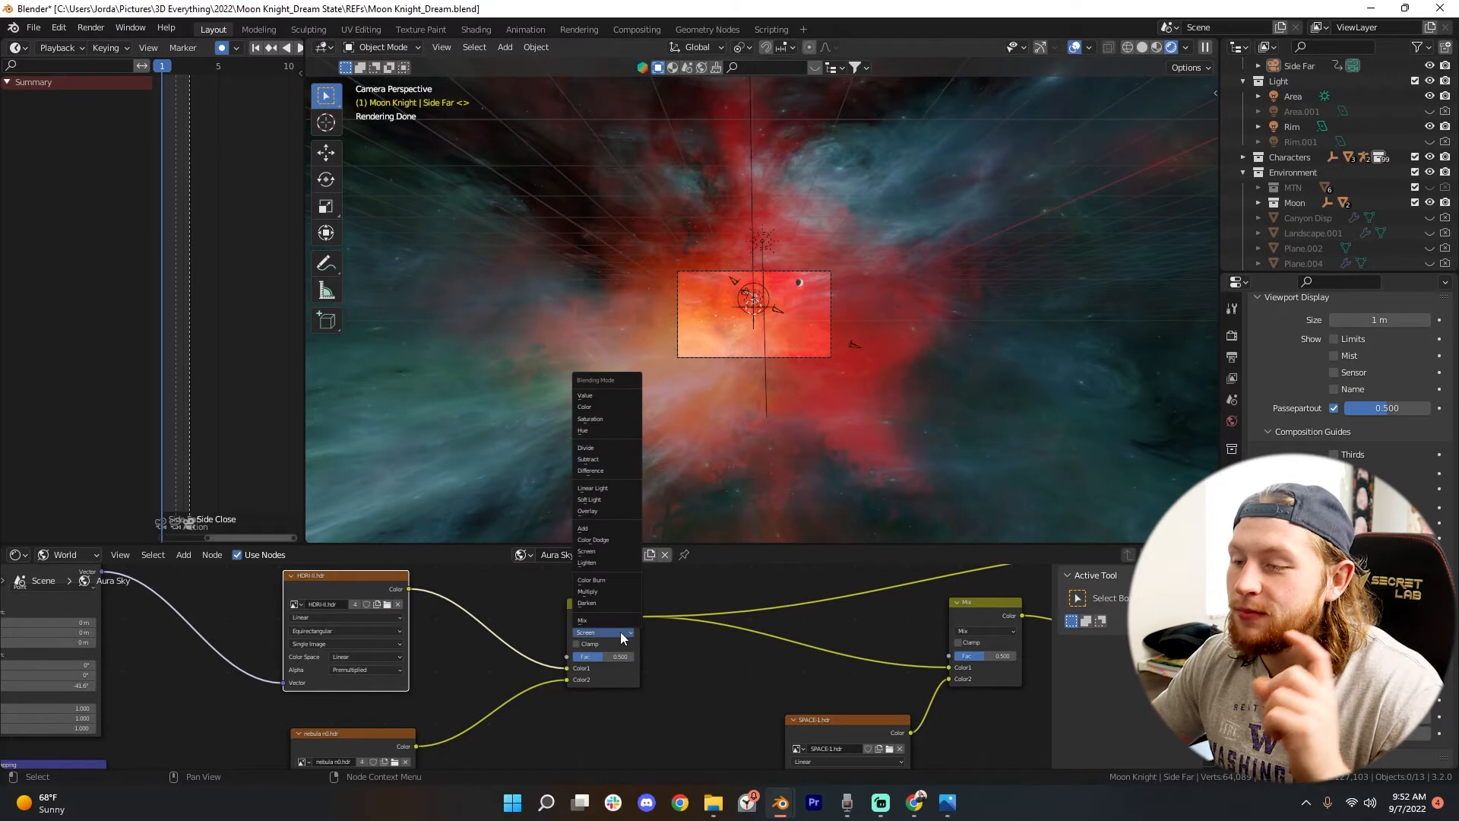
{"action": "left_click", "coordinate": [621, 632]}
{"action": "left_click_drag", "start_coordinate": [637, 658], "coordinate": [593, 658]}
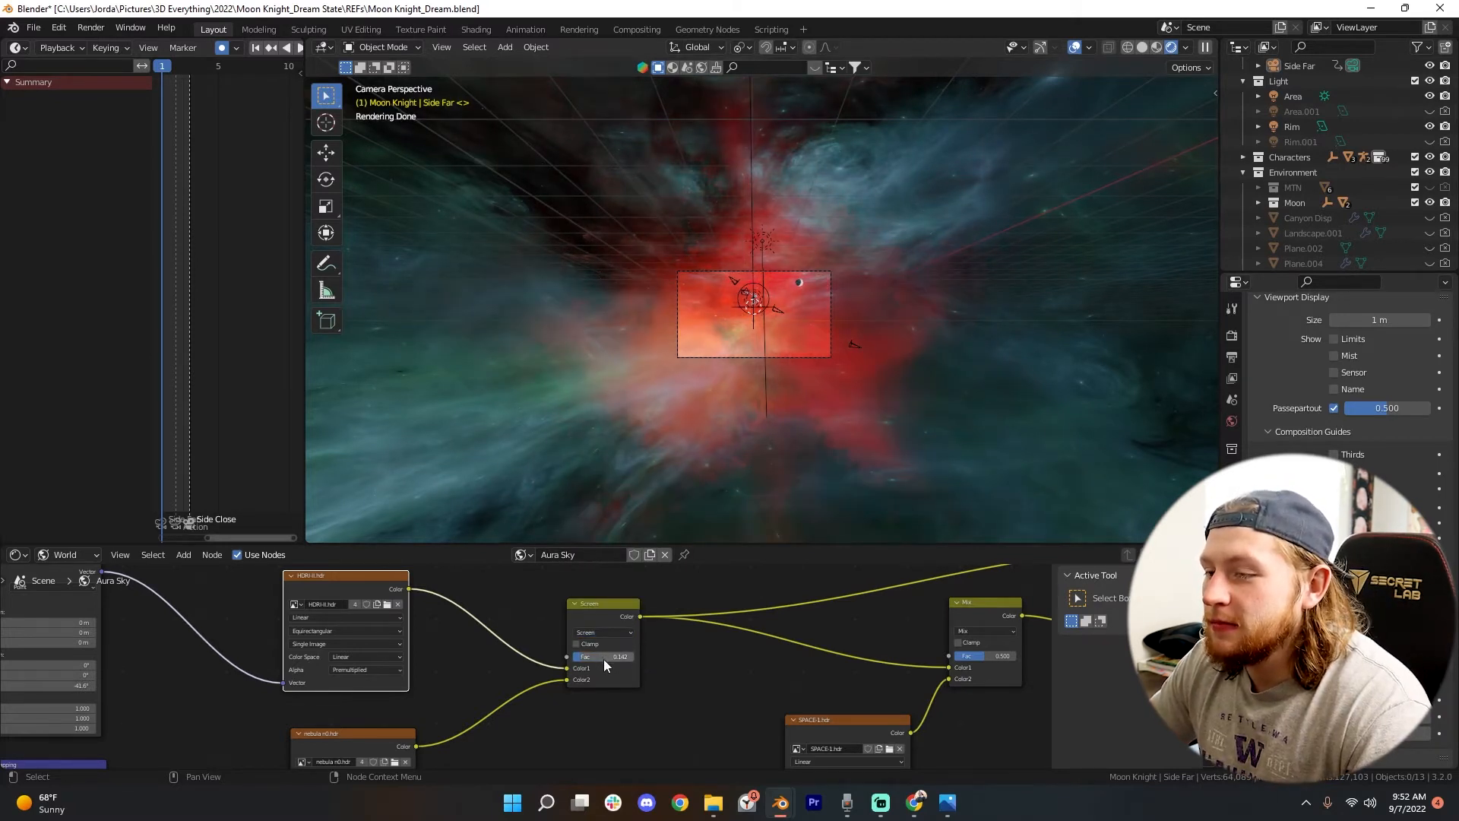
{"action": "left_click_drag", "start_coordinate": [593, 659], "coordinate": [590, 658]}
{"action": "scroll", "coordinate": [847, 395], "scroll_direction": "up", "scroll_amount": 5}
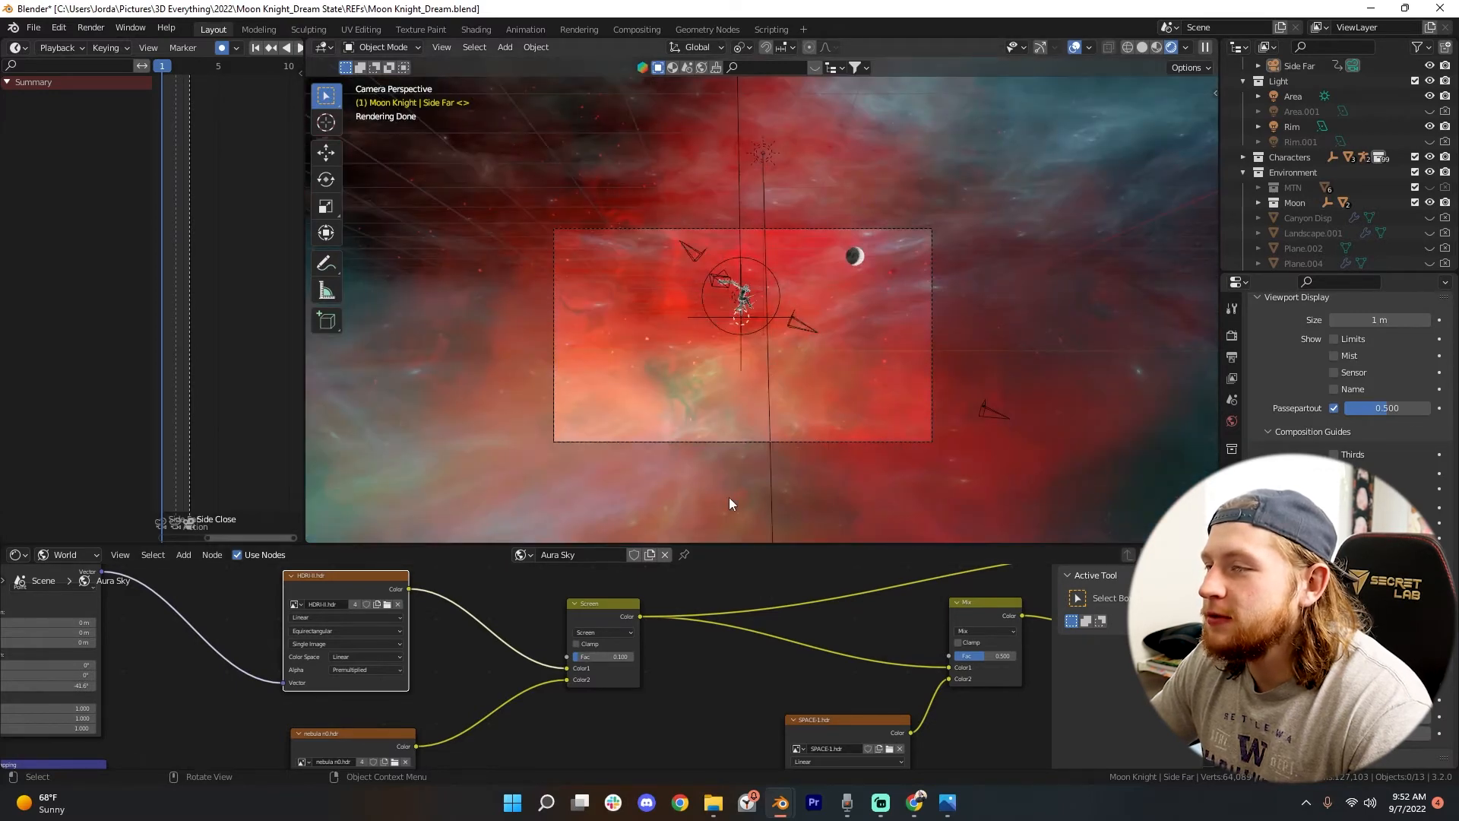
{"action": "left_click_drag", "start_coordinate": [618, 656], "coordinate": [616, 656]}
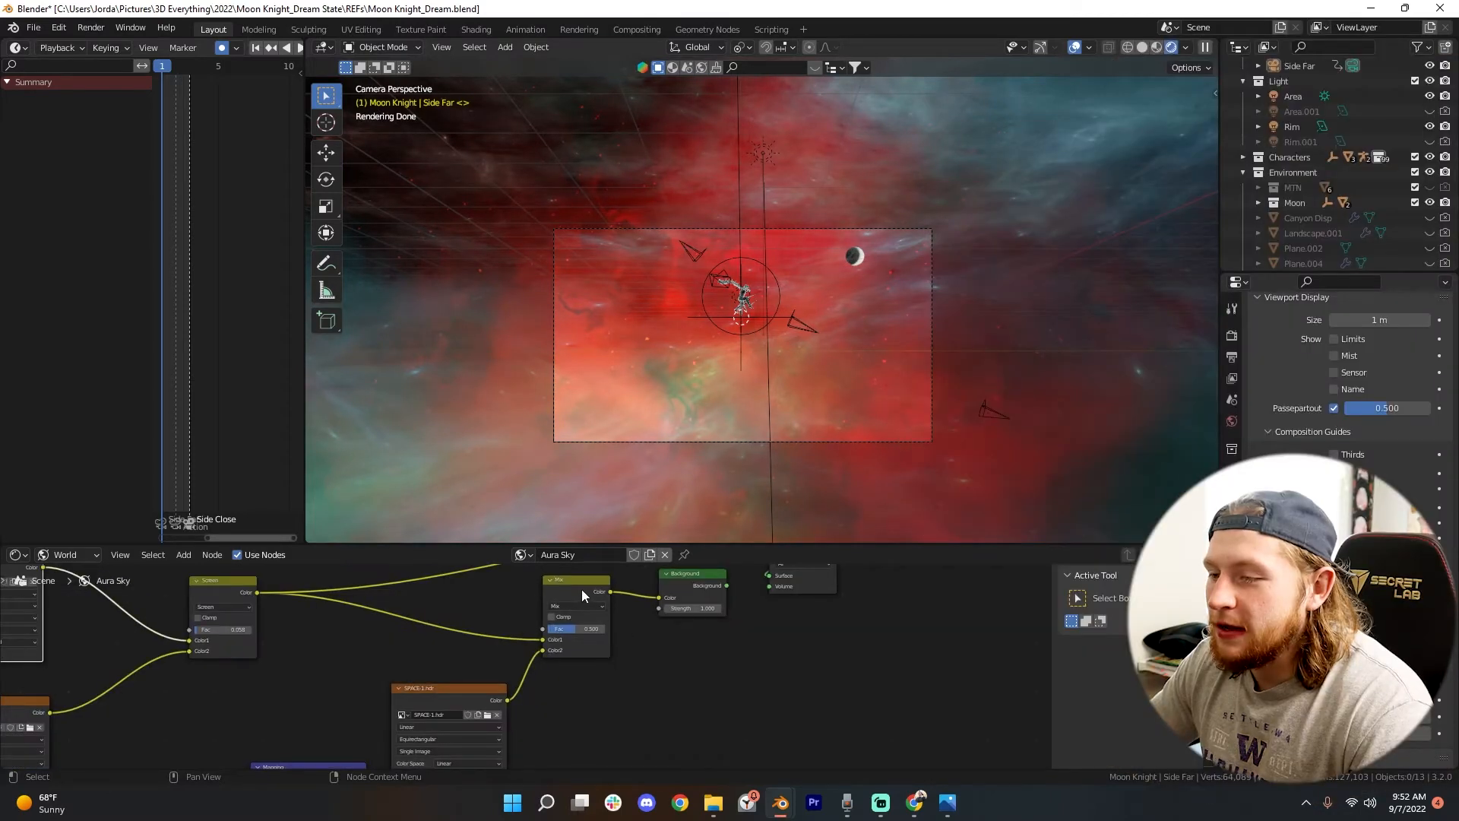
Step: Preview the second Mix node's output and insert a Hue Saturation Value node between the SPACE-1.hdr texture and its Color2 input
{"action": "left_click", "coordinate": [581, 587], "text": "ctrl+shift"}
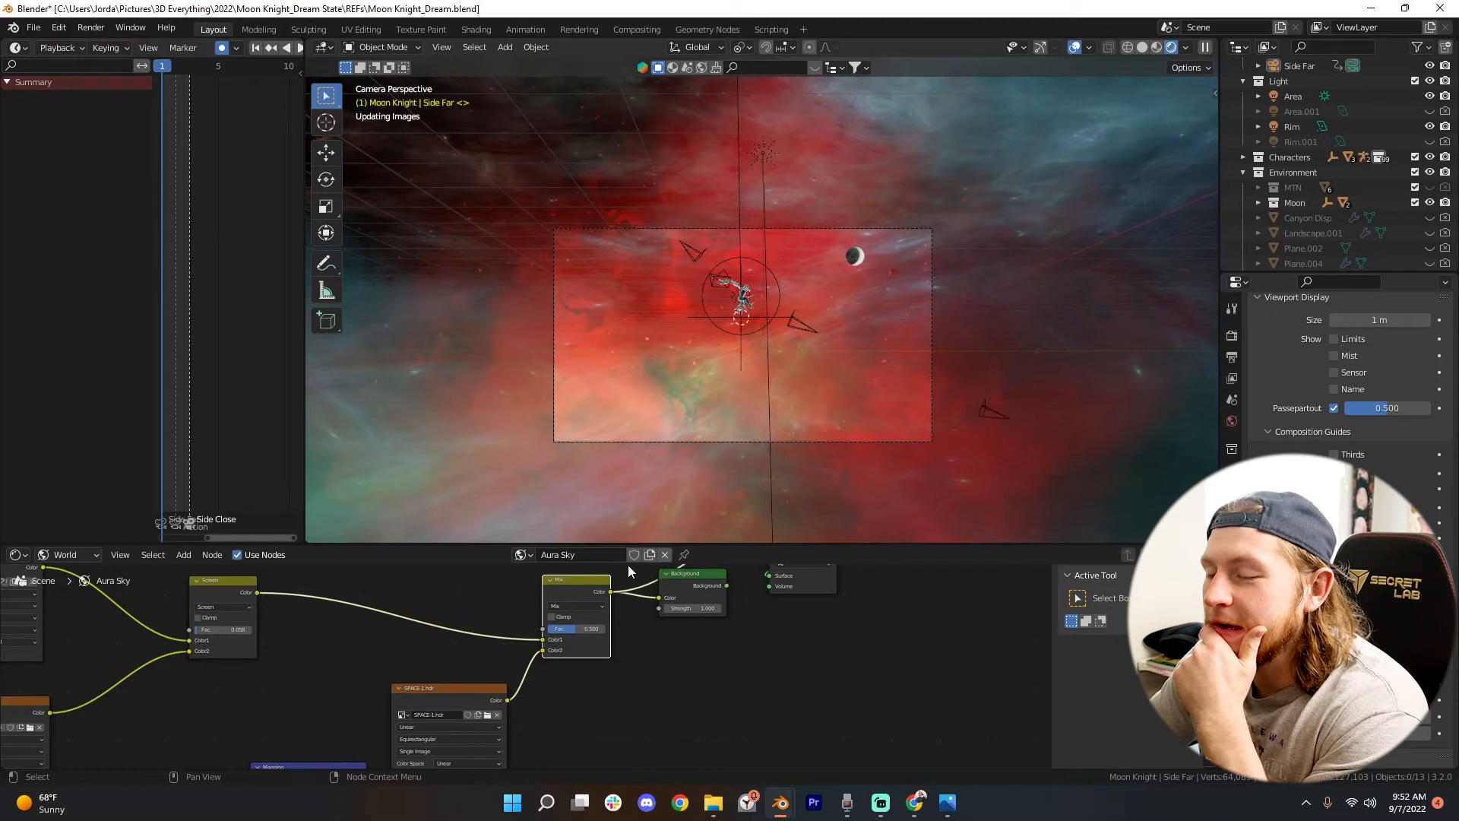
{"action": "middle_click_drag", "start_coordinate": [648, 682], "coordinate": [736, 674]}
{"action": "scroll", "coordinate": [634, 670], "scroll_direction": "down", "scroll_amount": 3}
{"action": "middle_click_drag", "start_coordinate": [597, 680], "coordinate": [588, 652]}
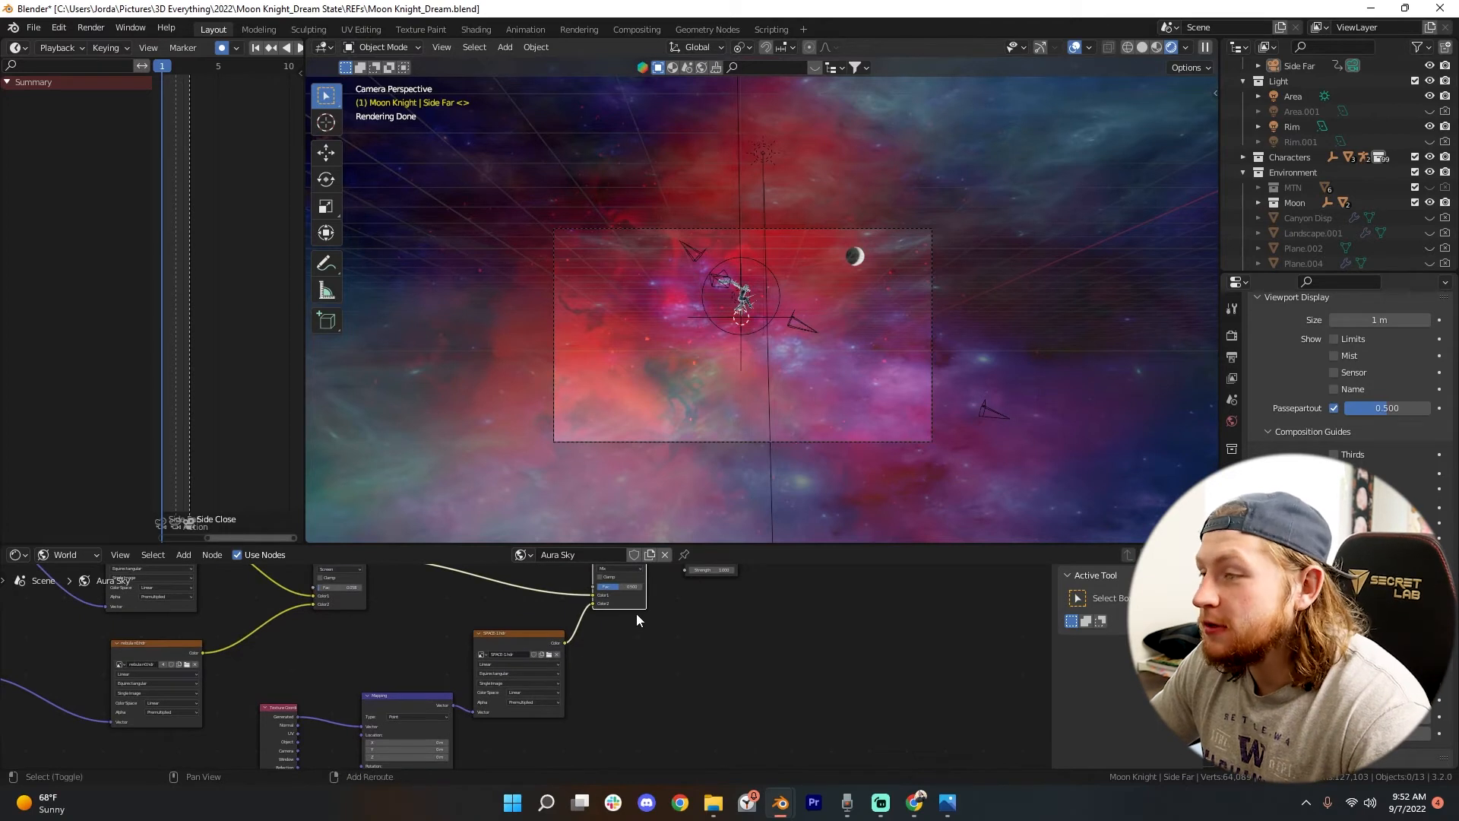
{"action": "key", "text": "shift+a"}
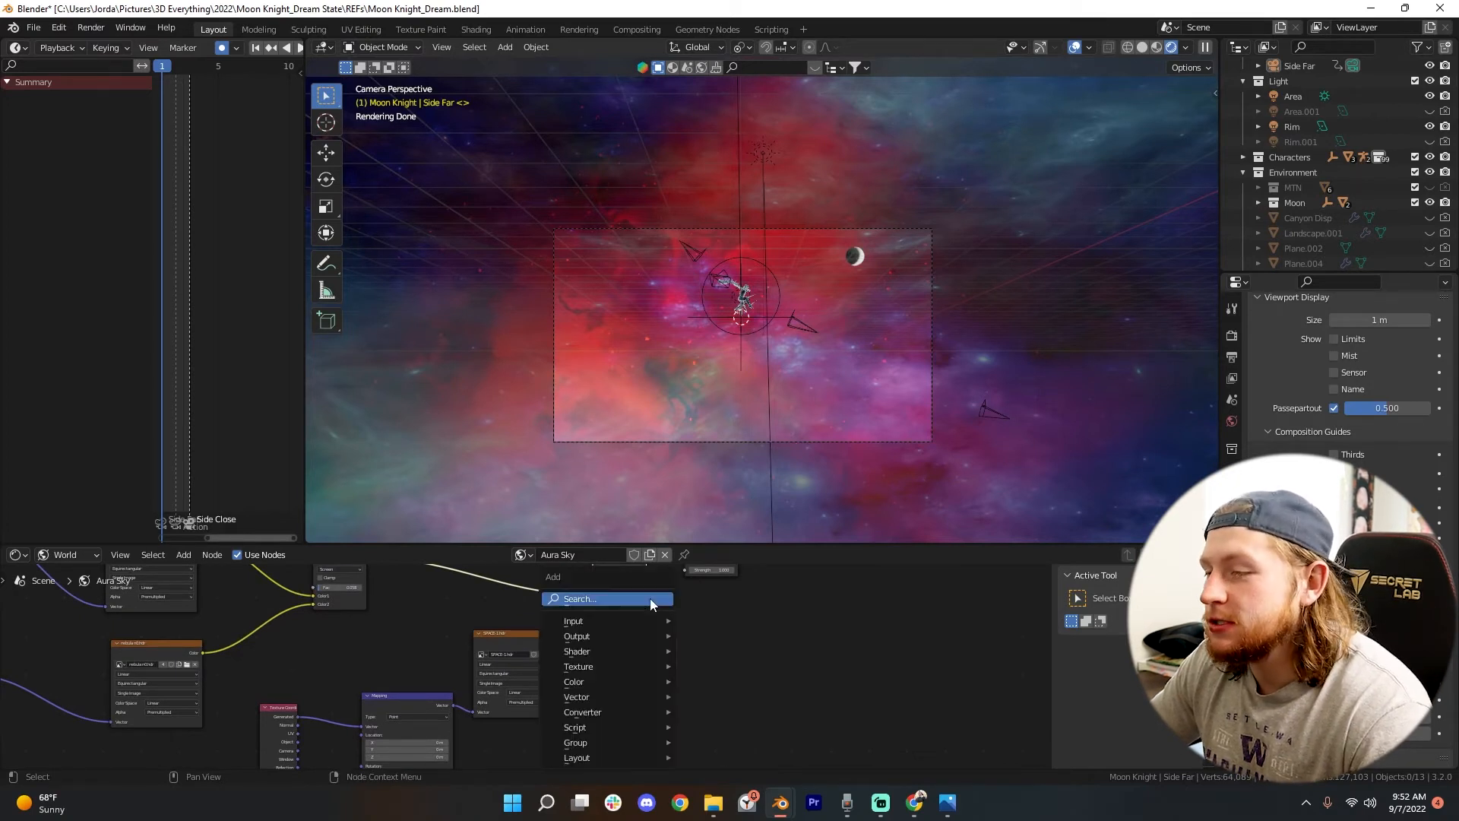
{"action": "left_click", "coordinate": [638, 598]}
{"action": "type", "text": "hu"}
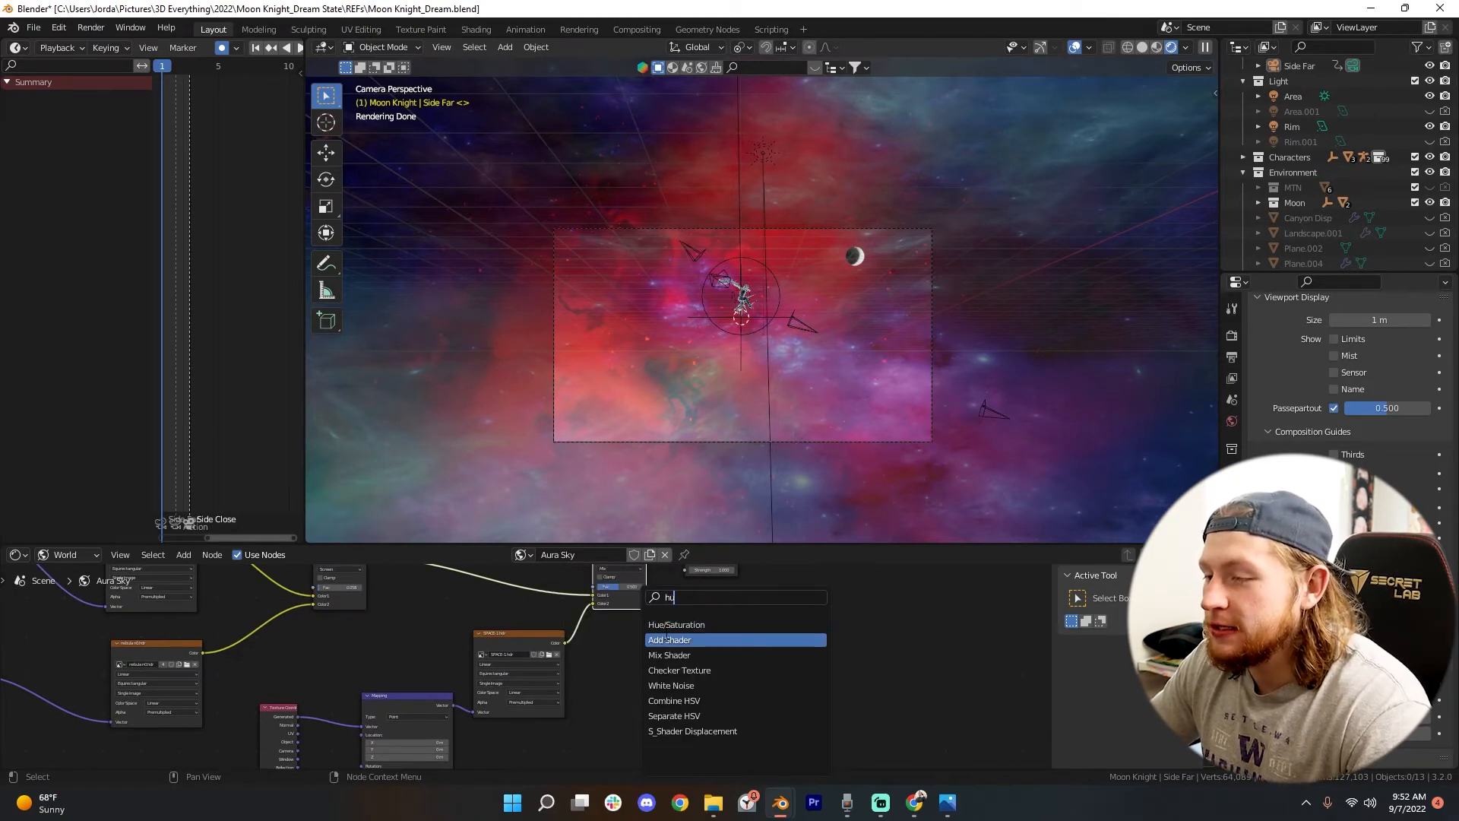
{"action": "left_click", "coordinate": [668, 629]}
{"action": "left_click", "coordinate": [613, 636]}
{"action": "scroll", "coordinate": [664, 623], "scroll_direction": "down", "scroll_amount": 1}
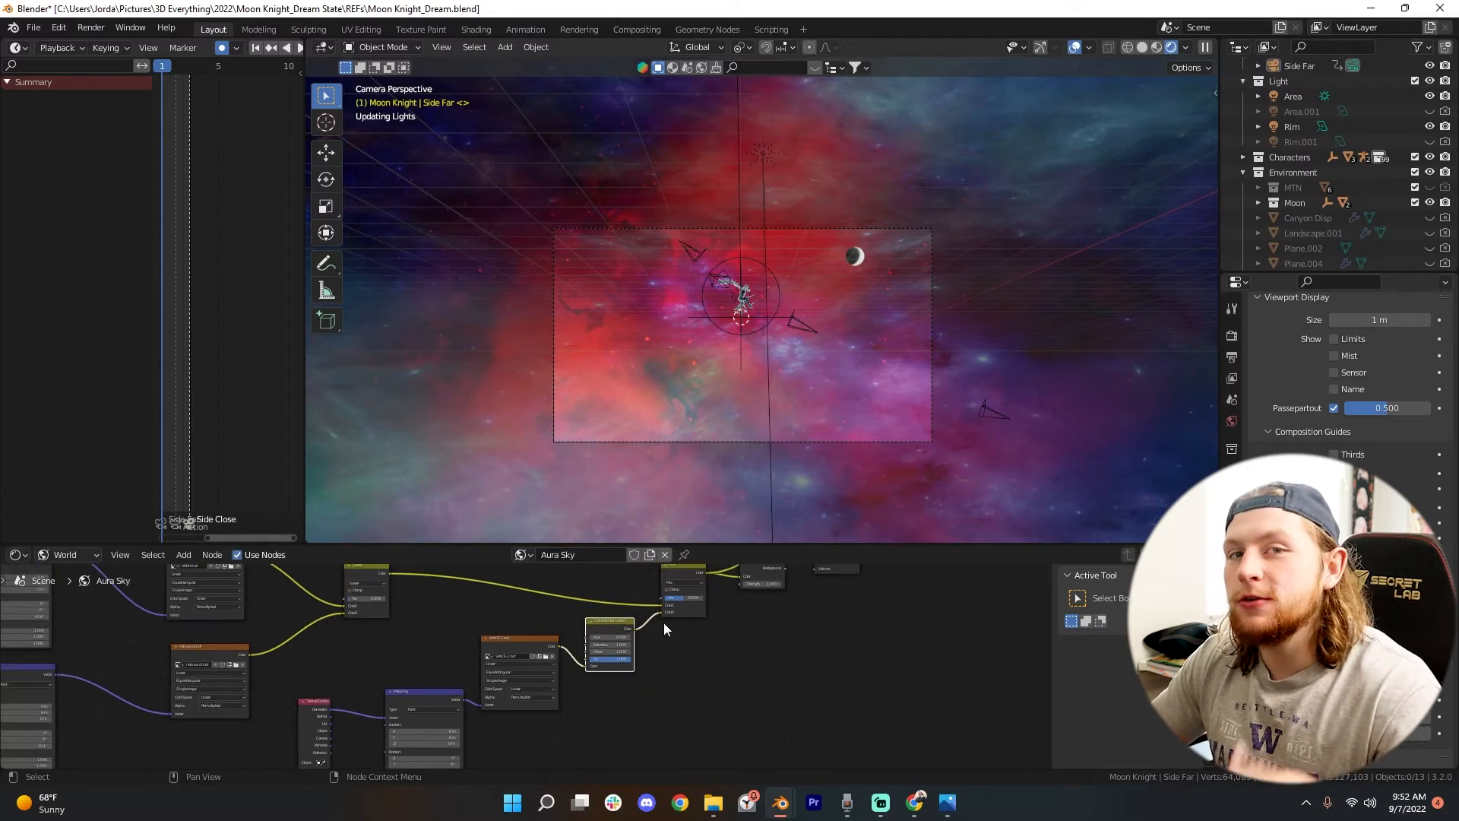
Step: Try saturations of 0.8 and 0.85 on the Hue Saturation Value node and settle on 0.9
{"action": "scroll", "coordinate": [696, 667], "scroll_direction": "up", "scroll_amount": 3}
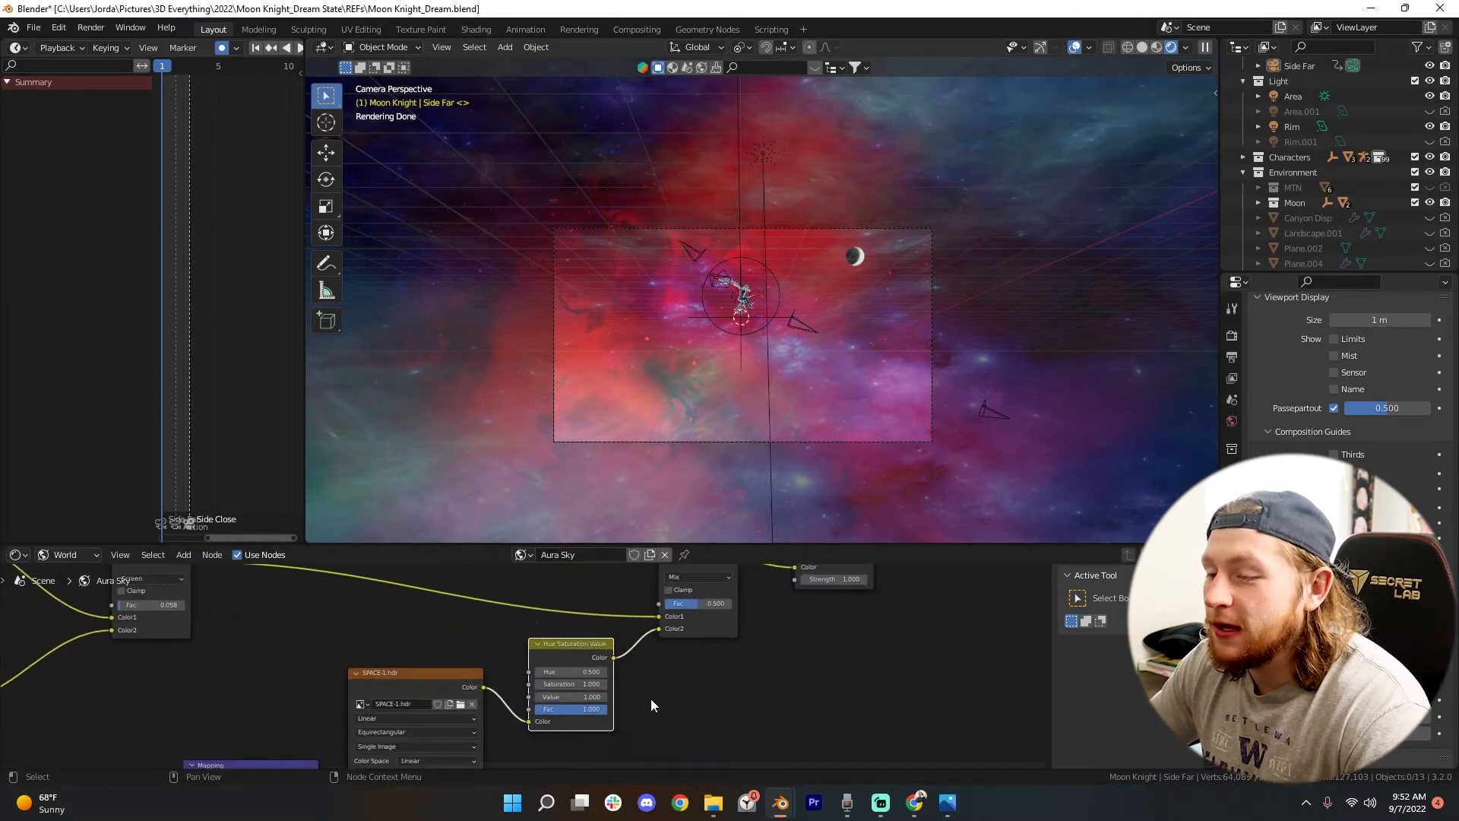
{"action": "left_click_drag", "start_coordinate": [541, 683], "coordinate": [537, 683]}
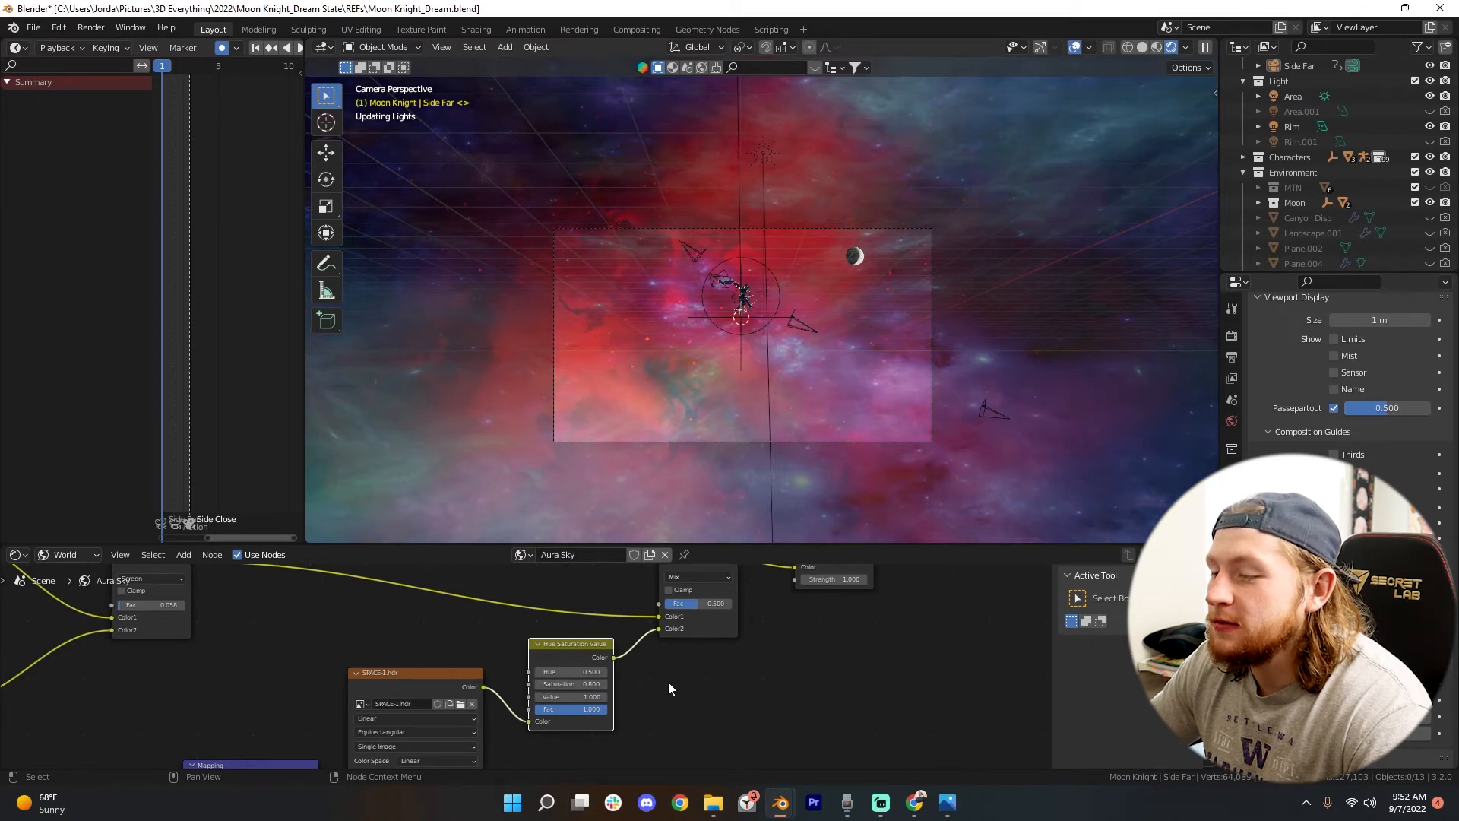
{"action": "scroll", "coordinate": [669, 682], "scroll_direction": "up", "scroll_amount": 1}
{"action": "left_click", "coordinate": [616, 689]}
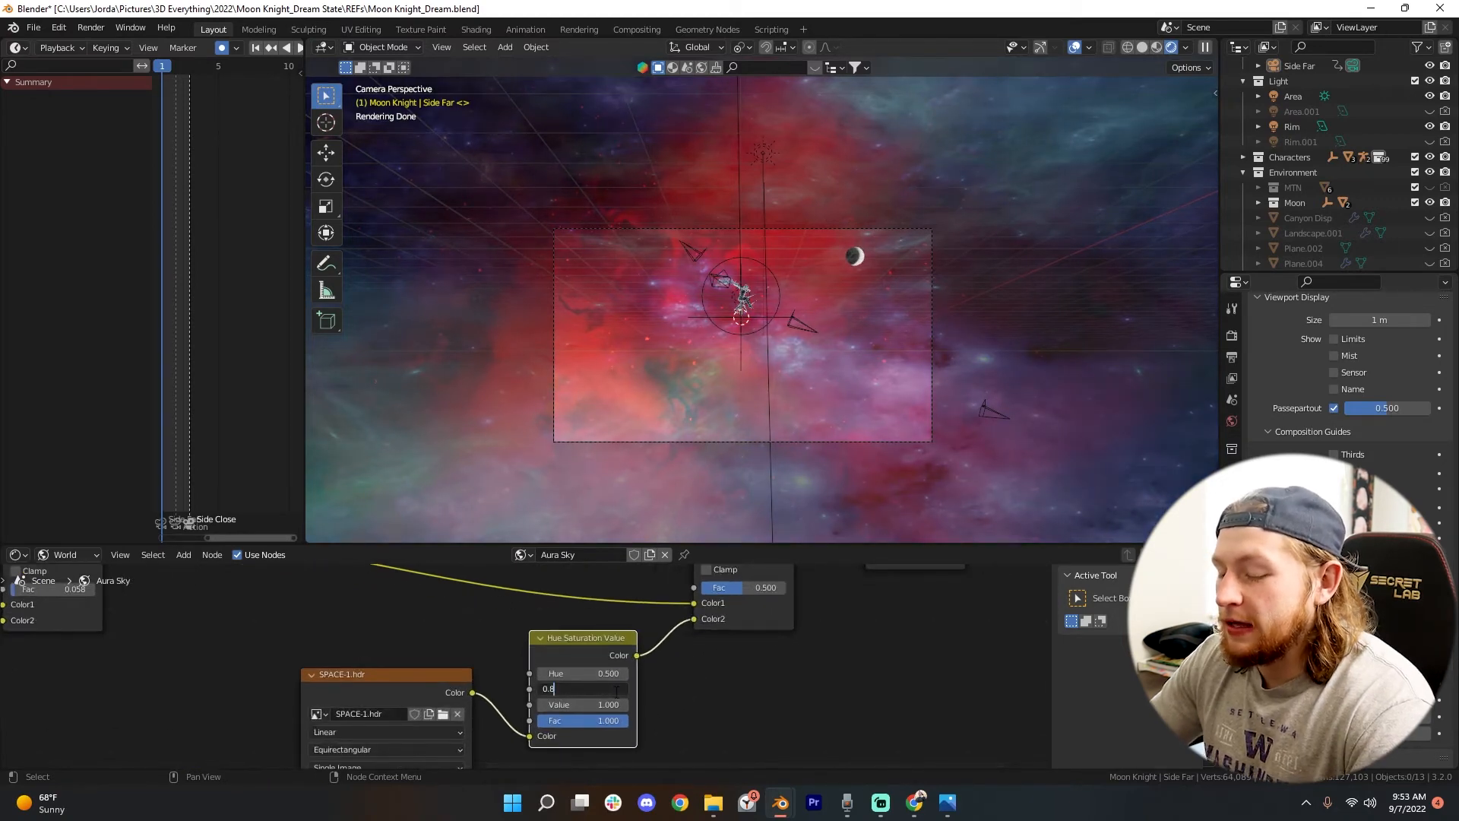
{"action": "type", "text": "5"}
{"action": "key", "text": "Return"}
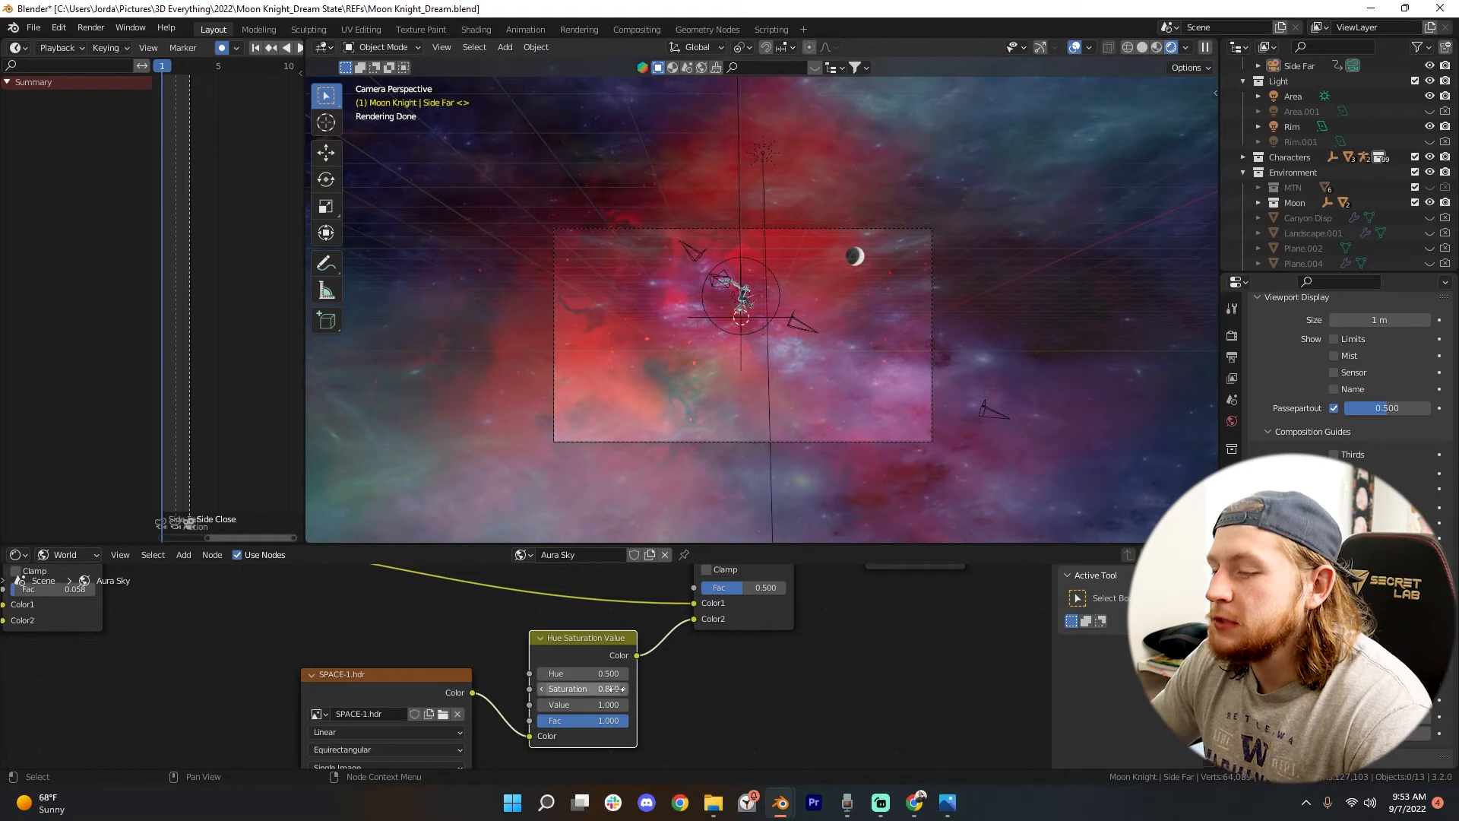
{"action": "left_click", "coordinate": [586, 683]}
{"action": "type", "text": "0.9"}
{"action": "key", "text": "Return"}
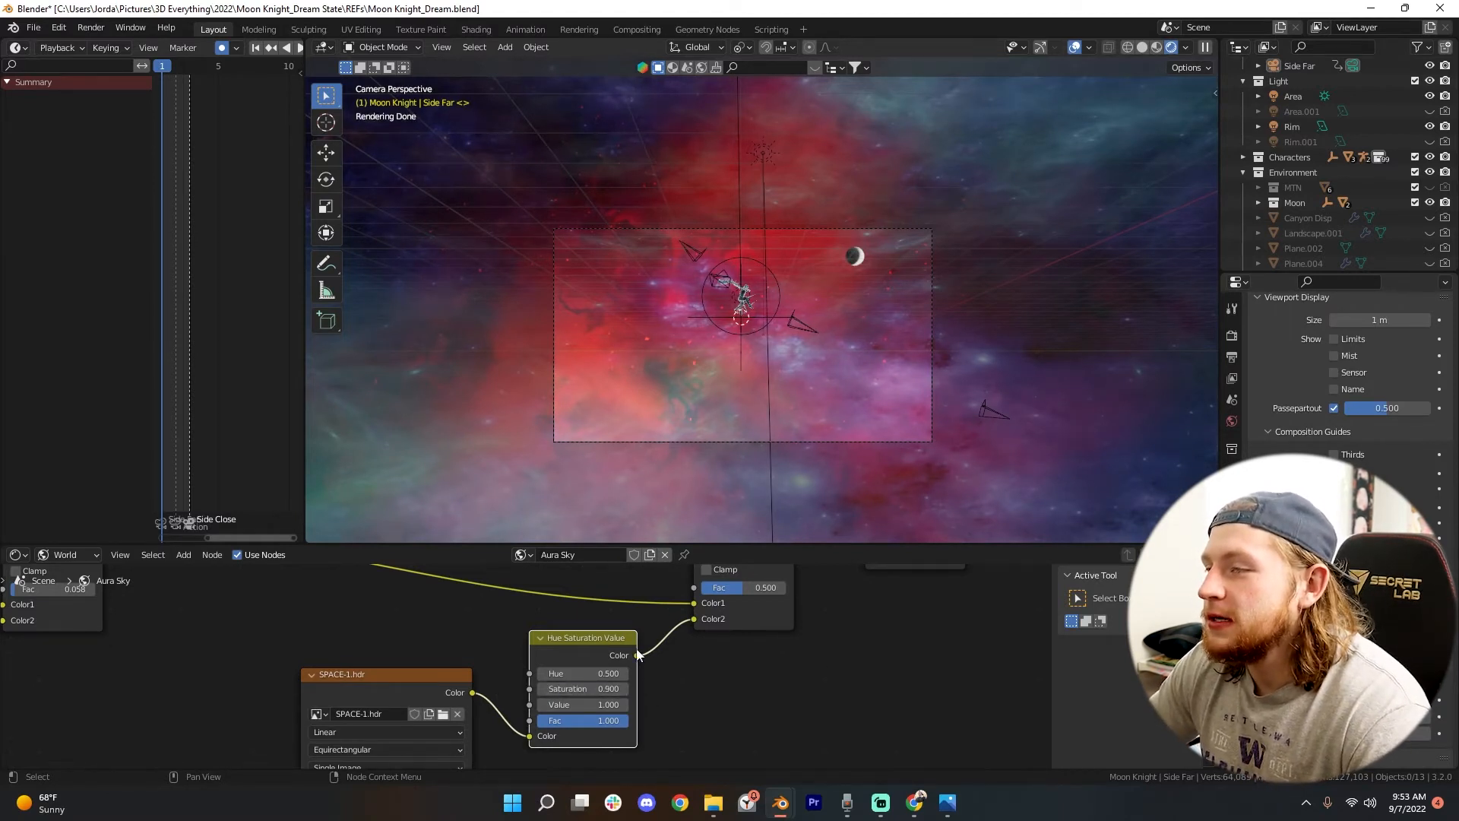
Step: Set the Hue Saturation Value node's hue to 0.6, compare the sky with the node muted and unmuted, and return to the camera view
{"action": "left_click", "coordinate": [624, 673]}
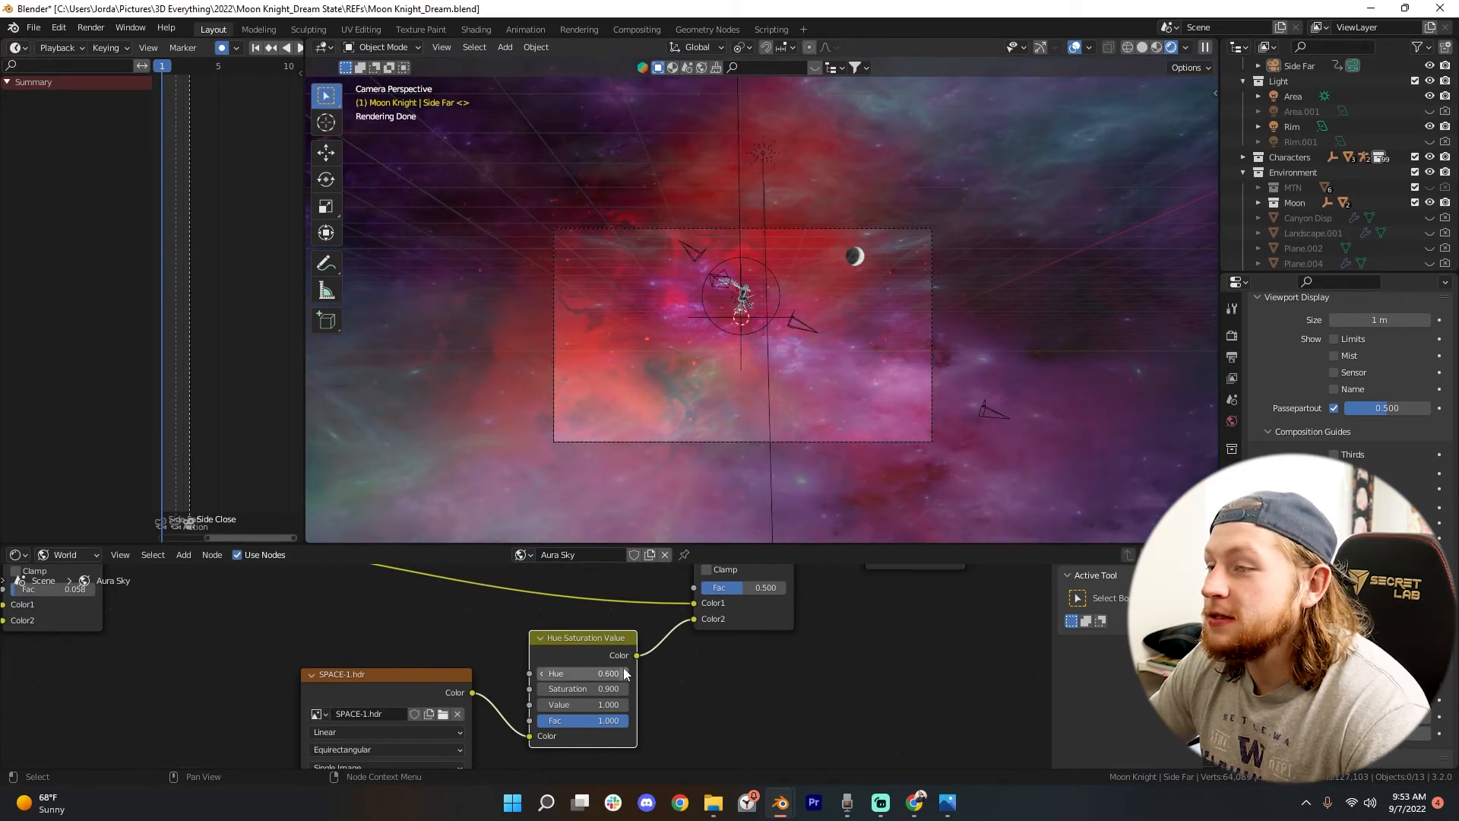
{"action": "middle_click_drag", "start_coordinate": [771, 433], "coordinate": [851, 456]}
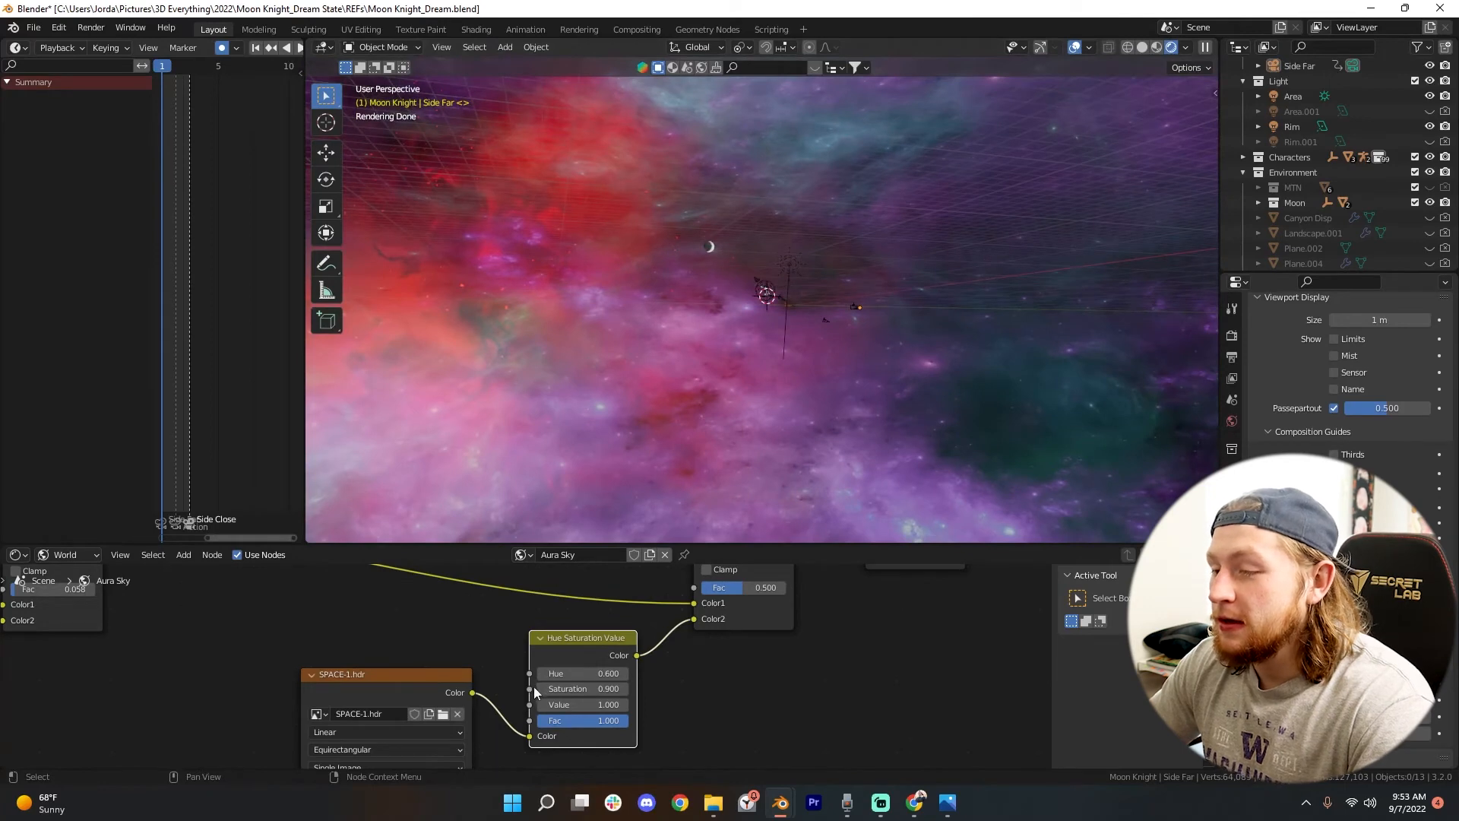
{"action": "key", "text": "m"}
{"action": "middle_click_drag", "start_coordinate": [723, 377], "coordinate": [865, 444]}
{"action": "key", "text": "m"}
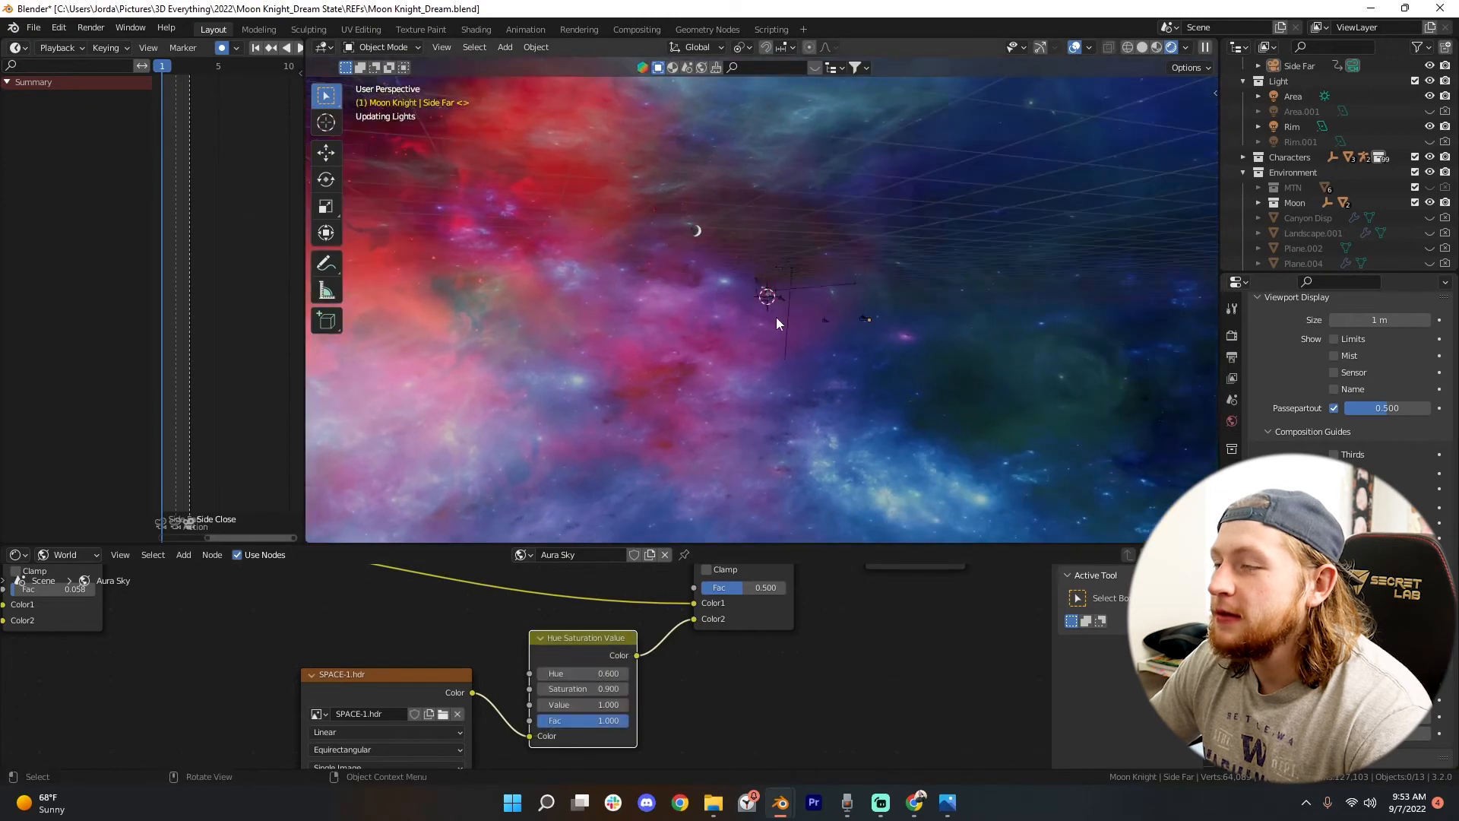
{"action": "key", "text": "KP_0"}
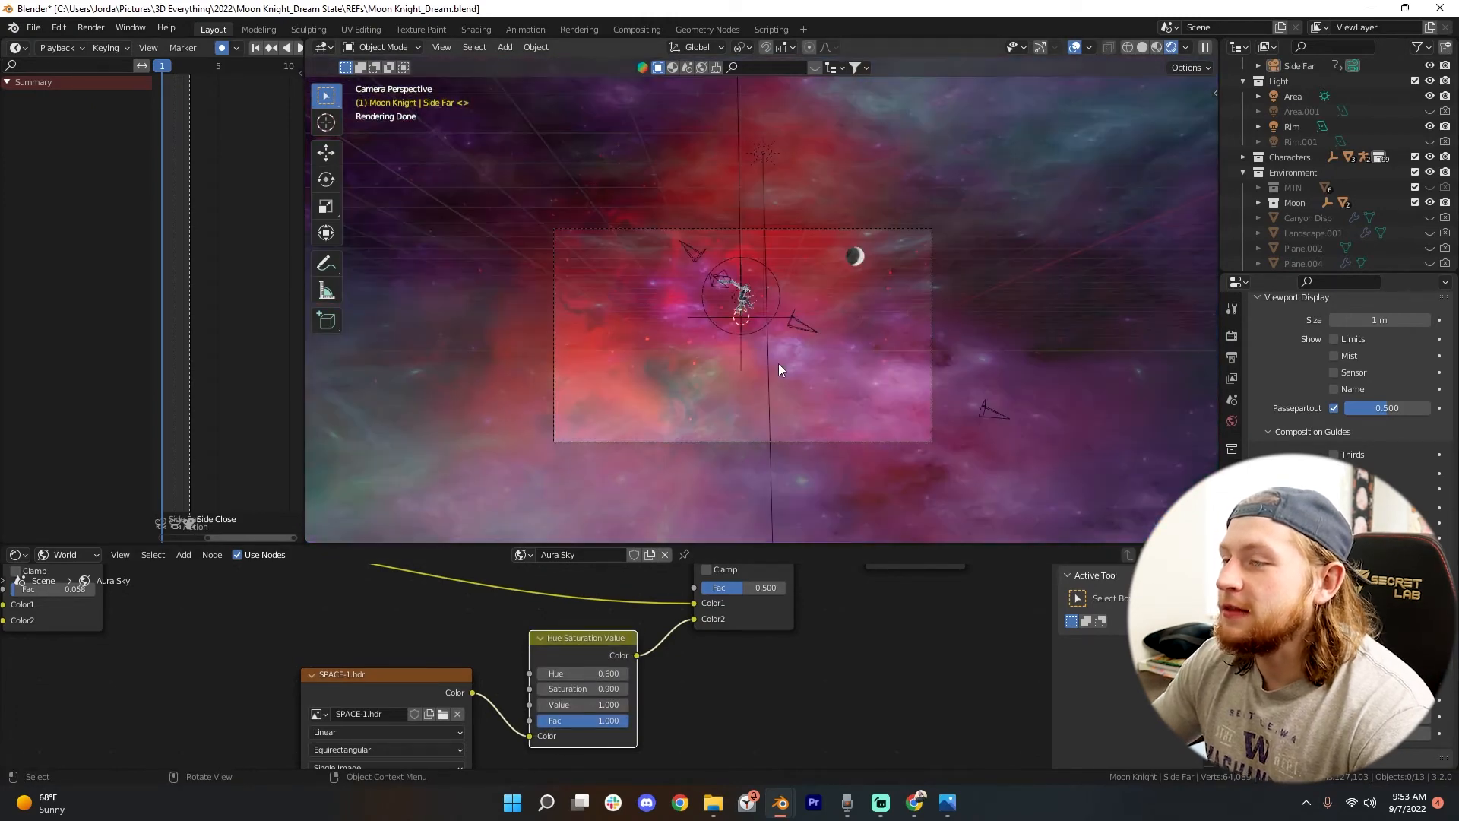
{"action": "scroll", "coordinate": [781, 372], "scroll_direction": "up", "scroll_amount": 2}
Step: Set the second Mix node's blending mode to Add and check the sky around the camera frame
{"action": "scroll", "coordinate": [788, 629], "scroll_direction": "down", "scroll_amount": 3}
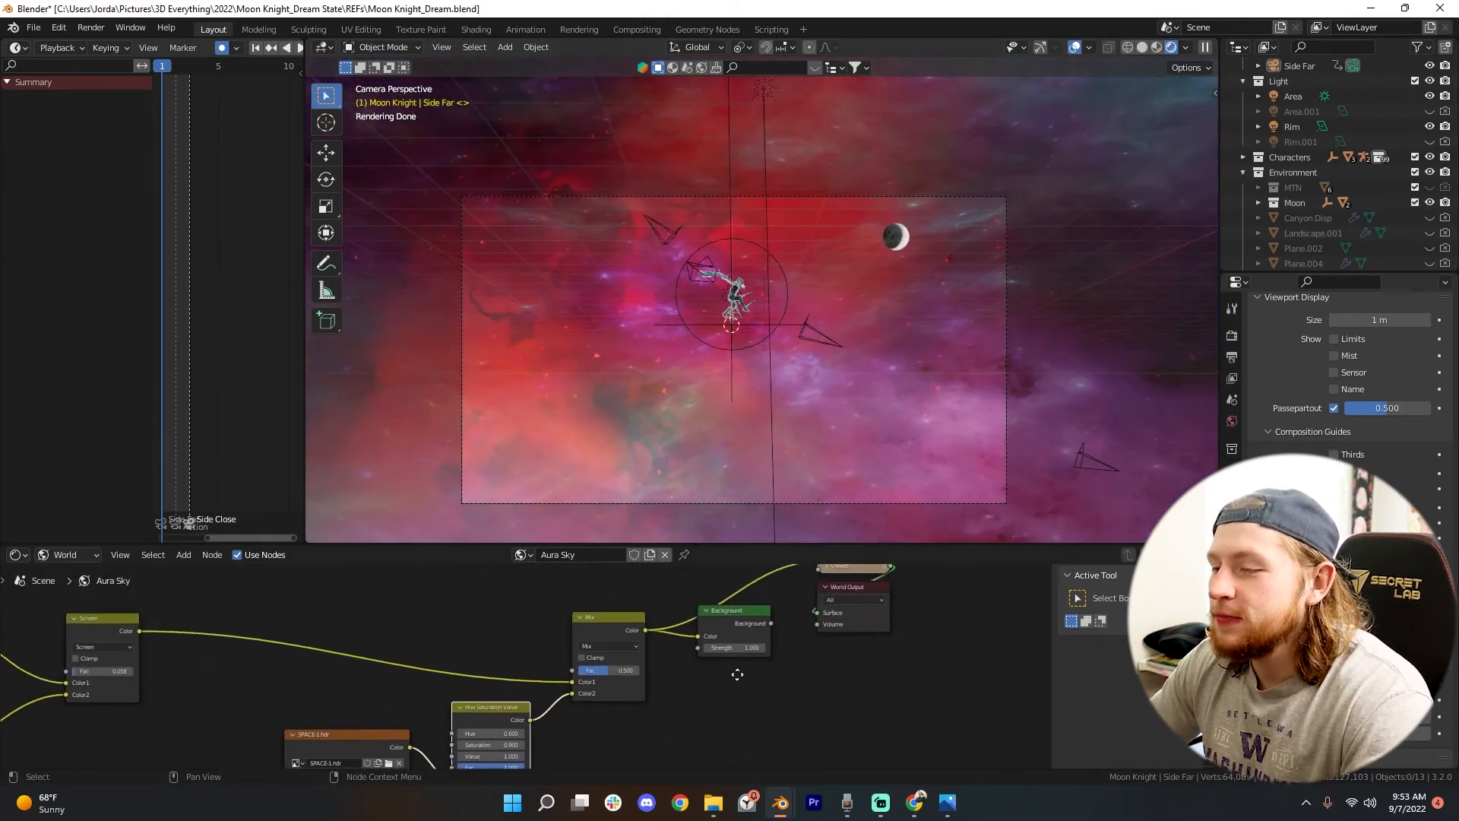
{"action": "left_click", "coordinate": [607, 637]}
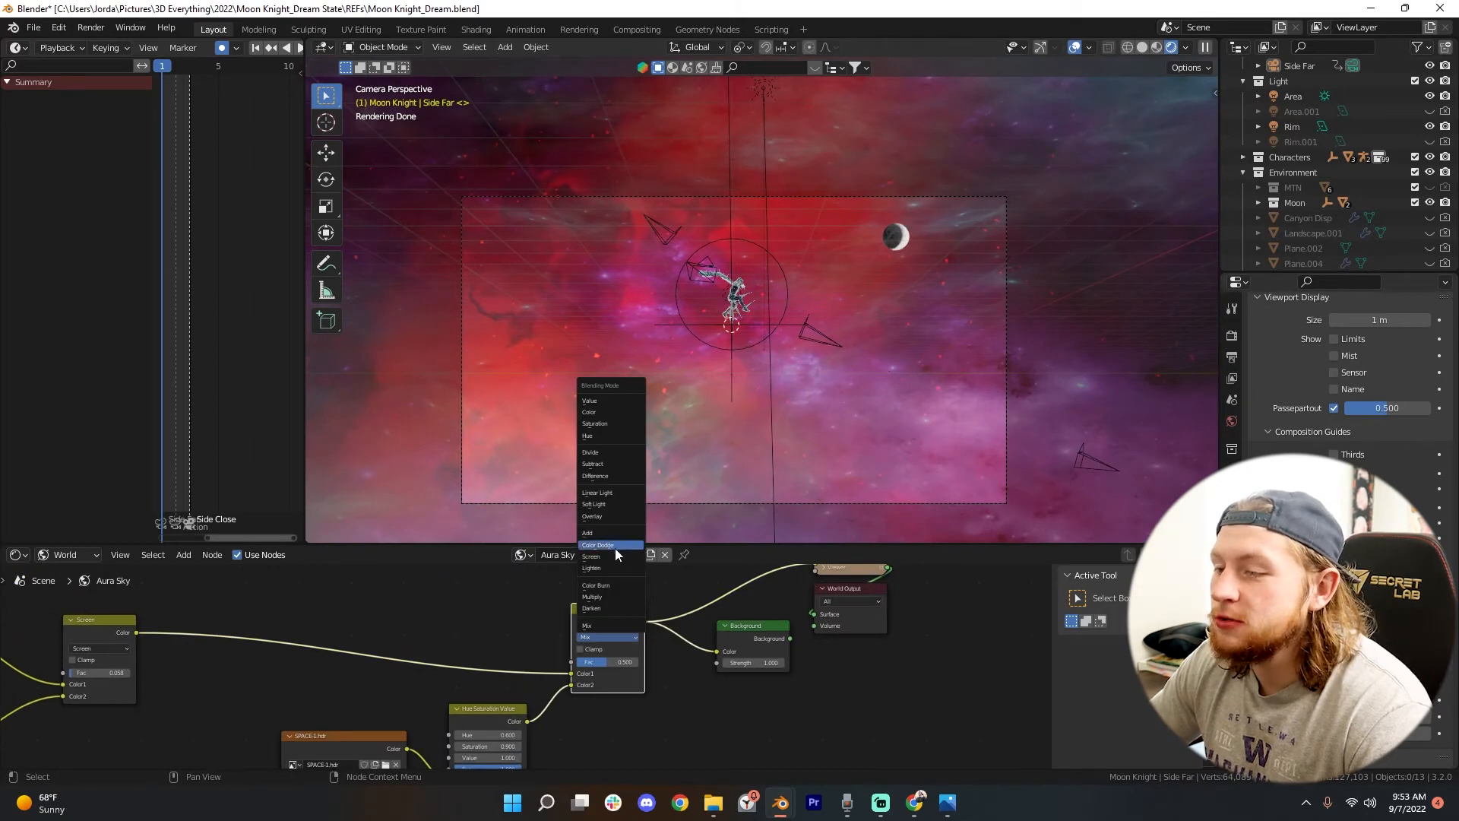
{"action": "left_click", "coordinate": [601, 534]}
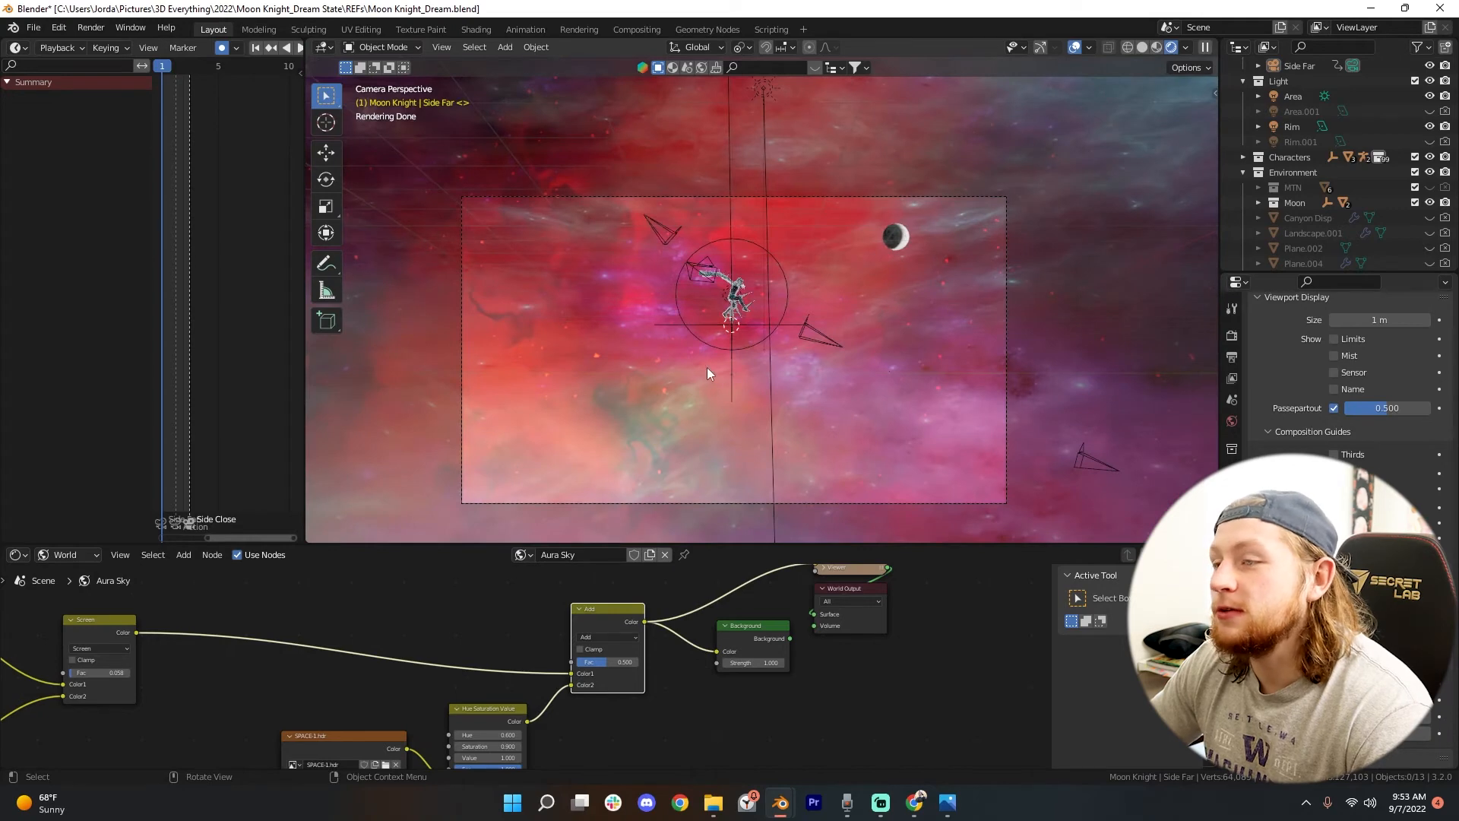
{"action": "scroll", "coordinate": [725, 396], "scroll_direction": "down", "scroll_amount": 2}
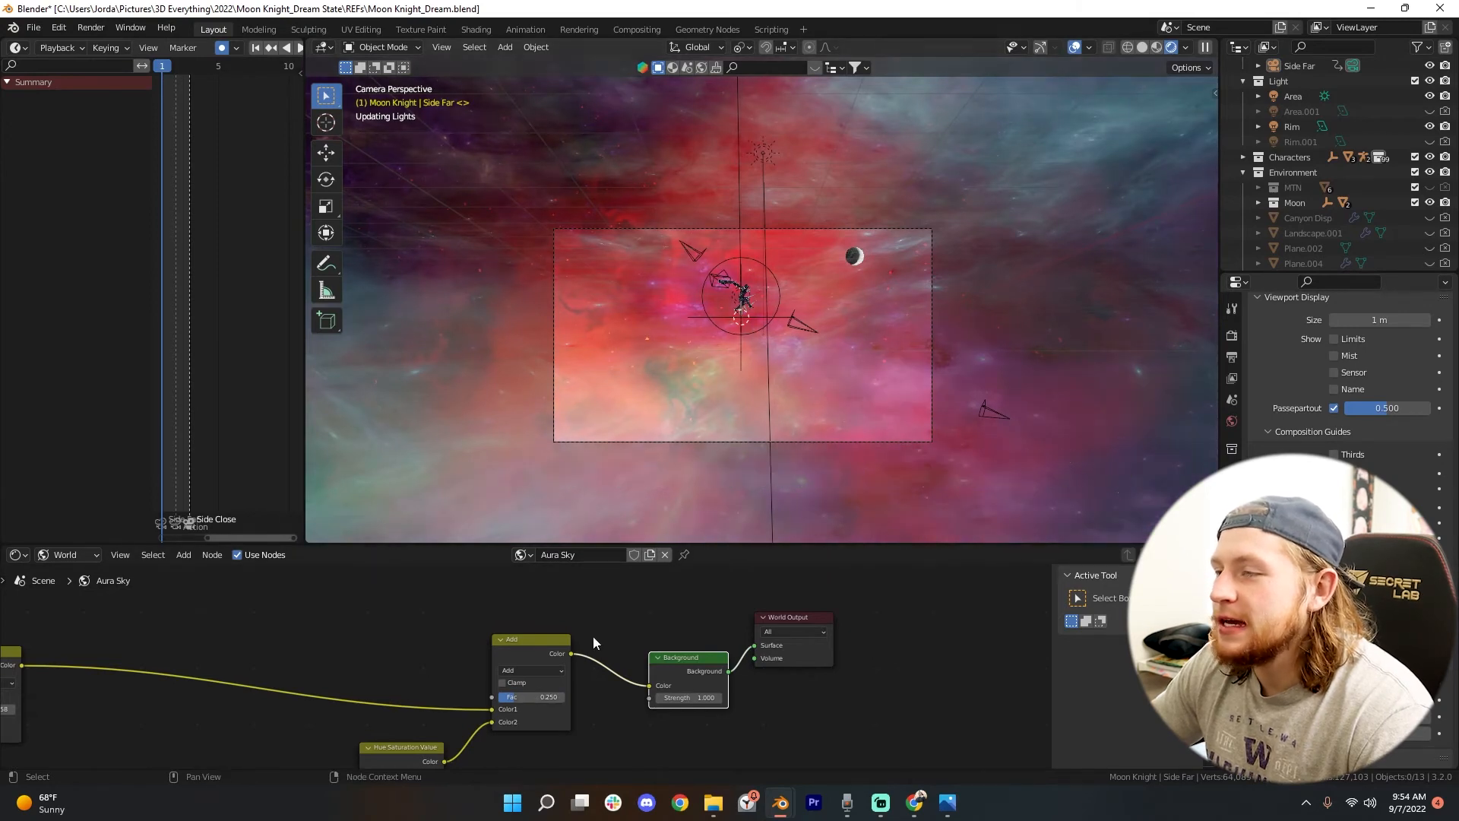
Step: Look around the blended sky, return to the camera view and hide the viewport overlays
{"action": "mouse_move", "coordinate": [658, 378]}
{"action": "middle_mouse_down"}
{"action": "mouse_move", "coordinate": [820, 376]}
{"action": "mouse_move", "coordinate": [680, 377]}
{"action": "middle_mouse_up"}
{"action": "key", "text": "KP_0"}
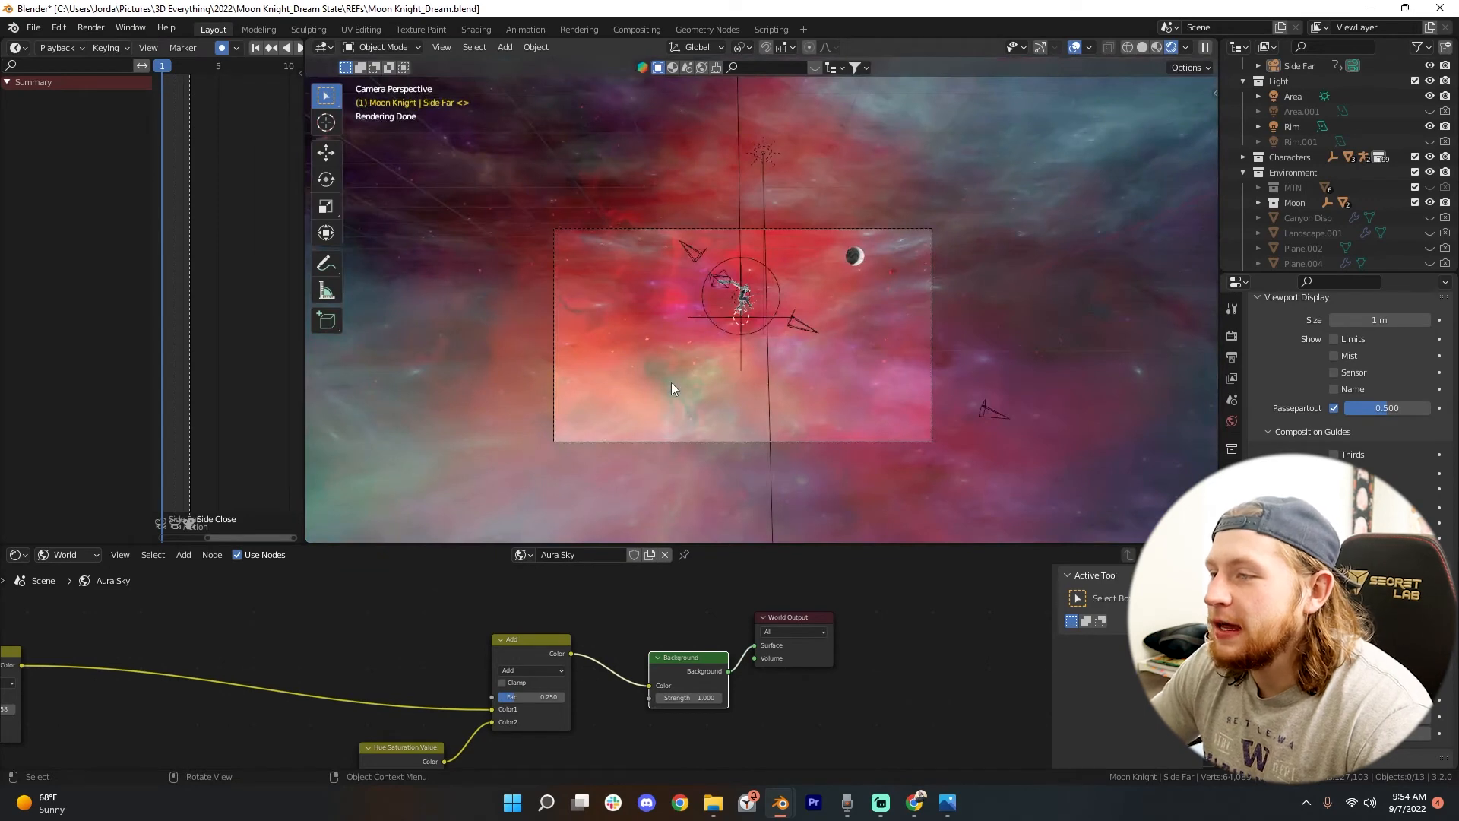
{"action": "scroll", "coordinate": [555, 623], "scroll_direction": "down", "scroll_amount": 1}
{"action": "scroll", "coordinate": [819, 339], "scroll_direction": "up", "scroll_amount": 1}
{"action": "scroll", "coordinate": [819, 339], "scroll_direction": "up", "scroll_amount": 1}
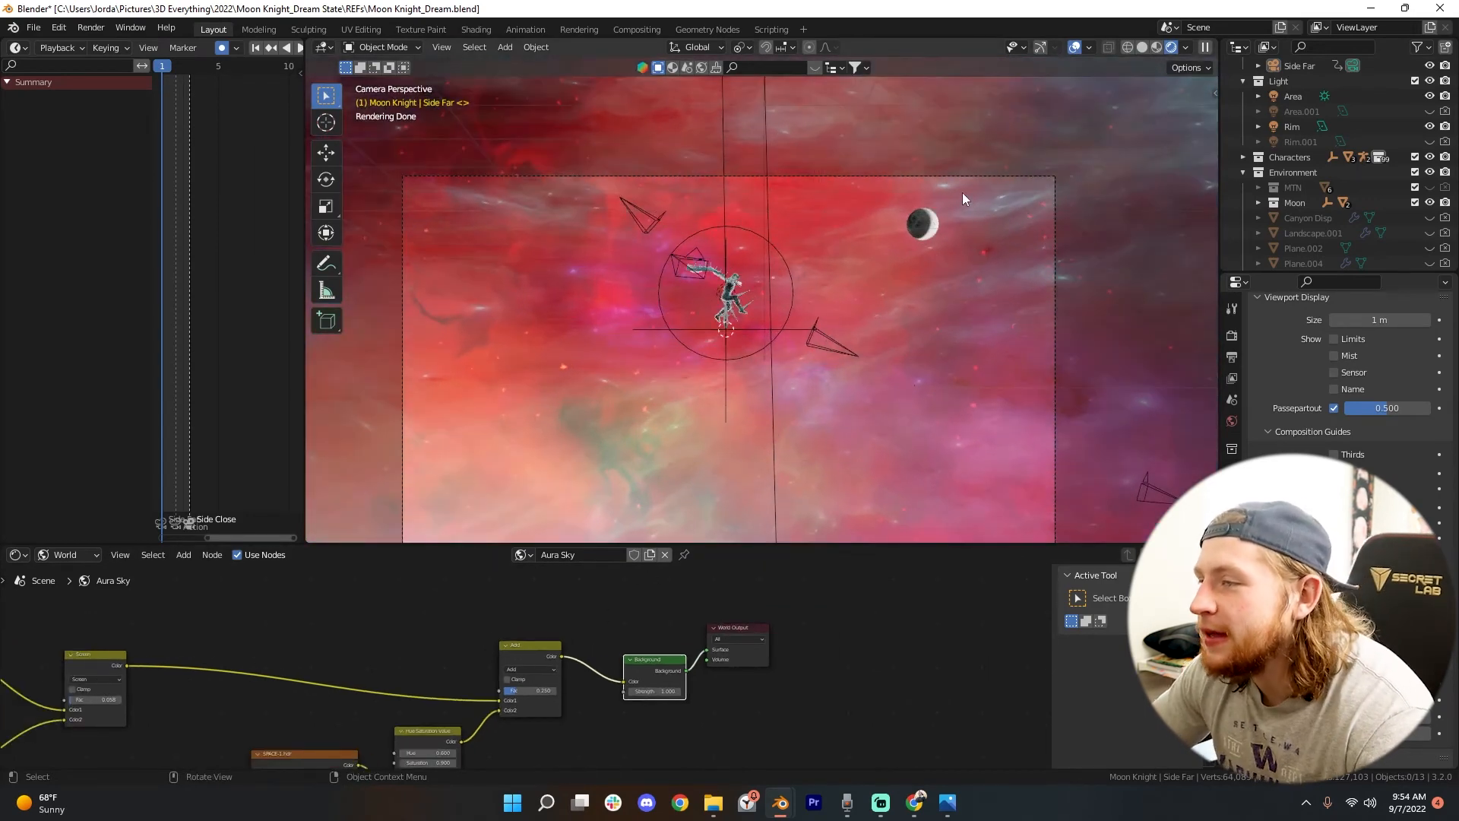
{"action": "left_click", "coordinate": [1074, 47]}
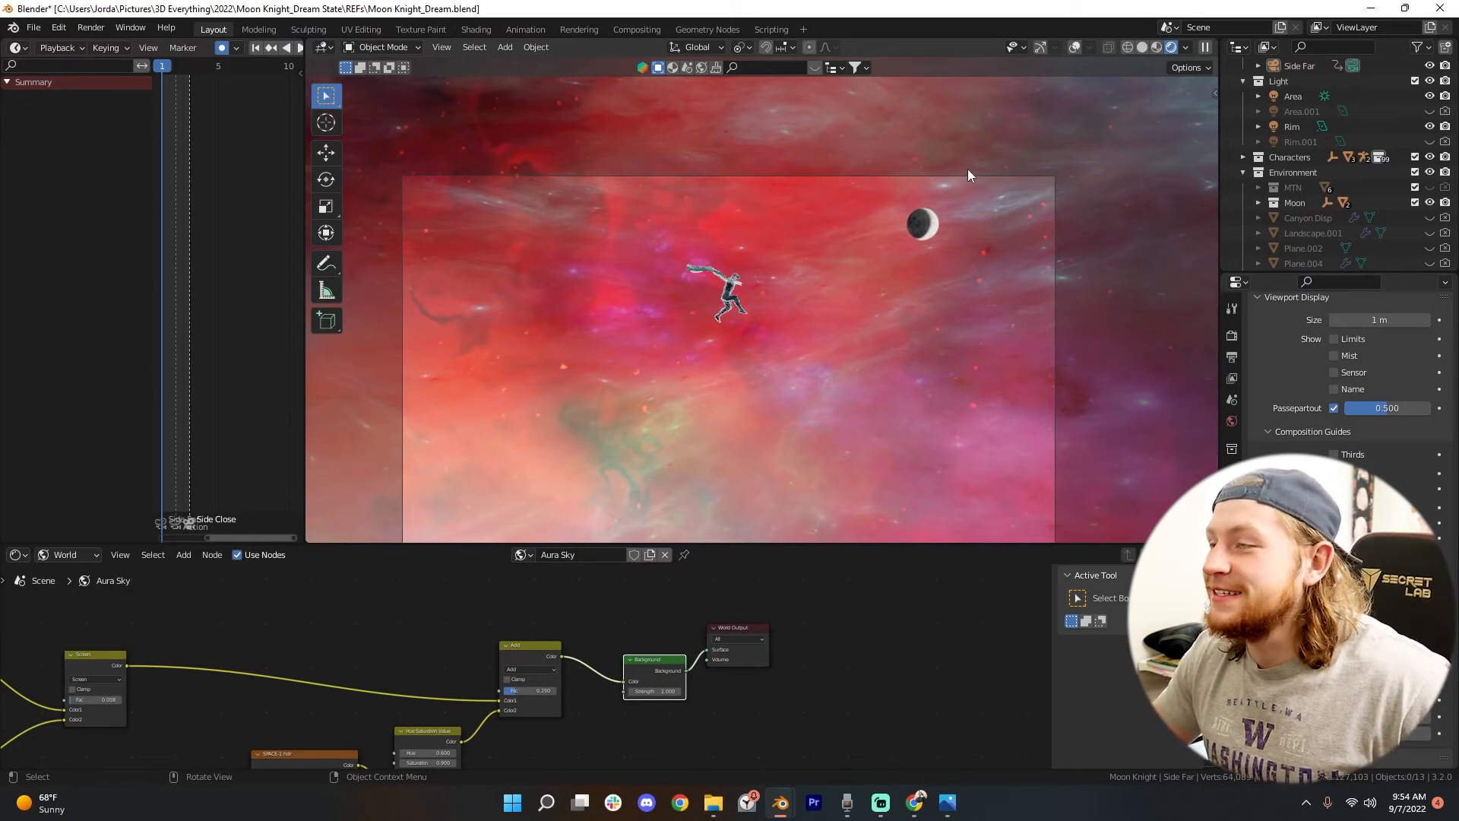
{"action": "scroll", "coordinate": [950, 221], "scroll_direction": "down", "scroll_amount": 3}
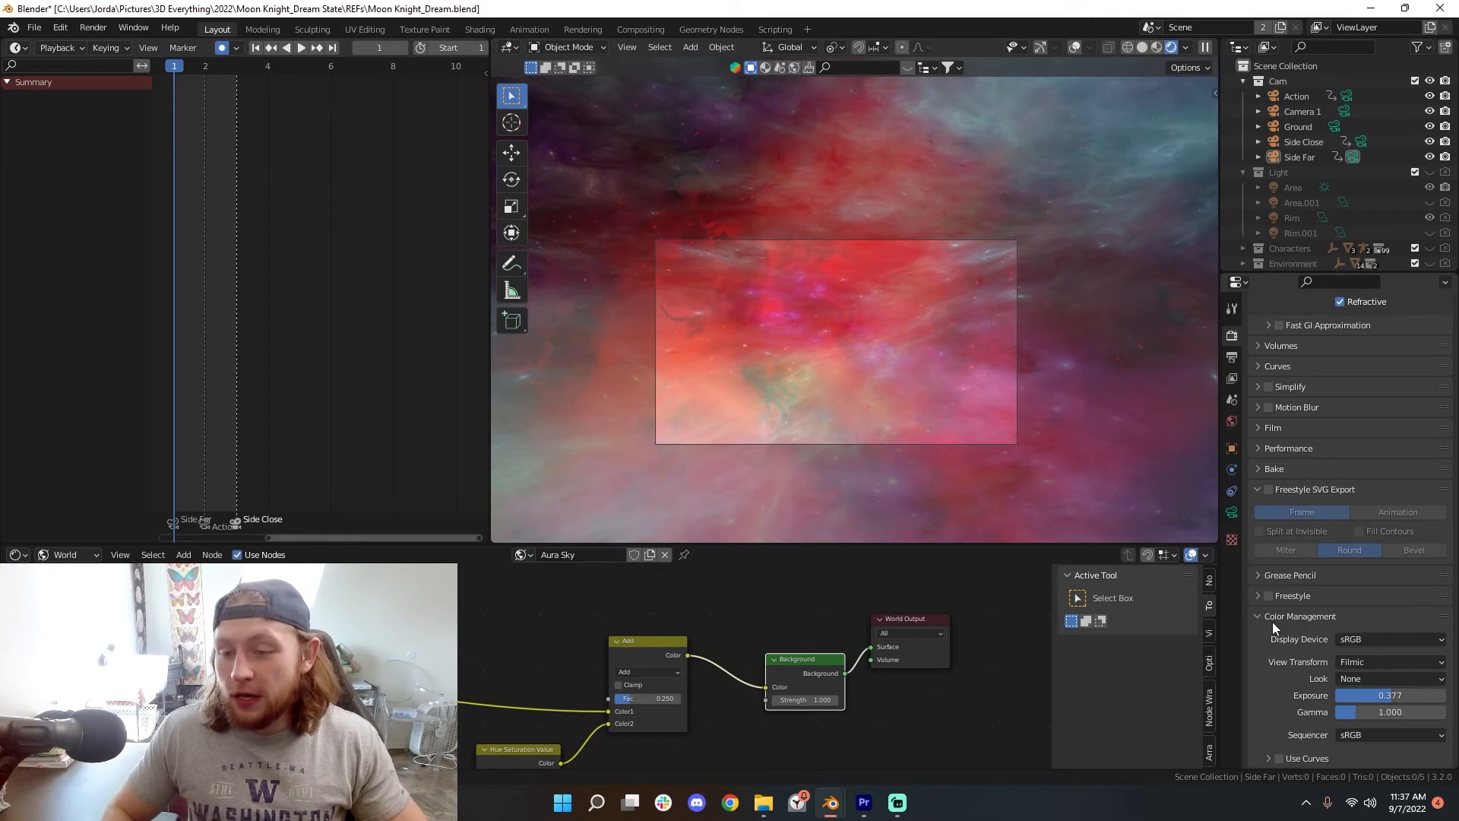
Step: Compare the Standard and Filmic view transforms in the render Color Management settings, ending on Filmic
{"action": "scroll", "coordinate": [1262, 388], "scroll_direction": "up", "scroll_amount": 6}
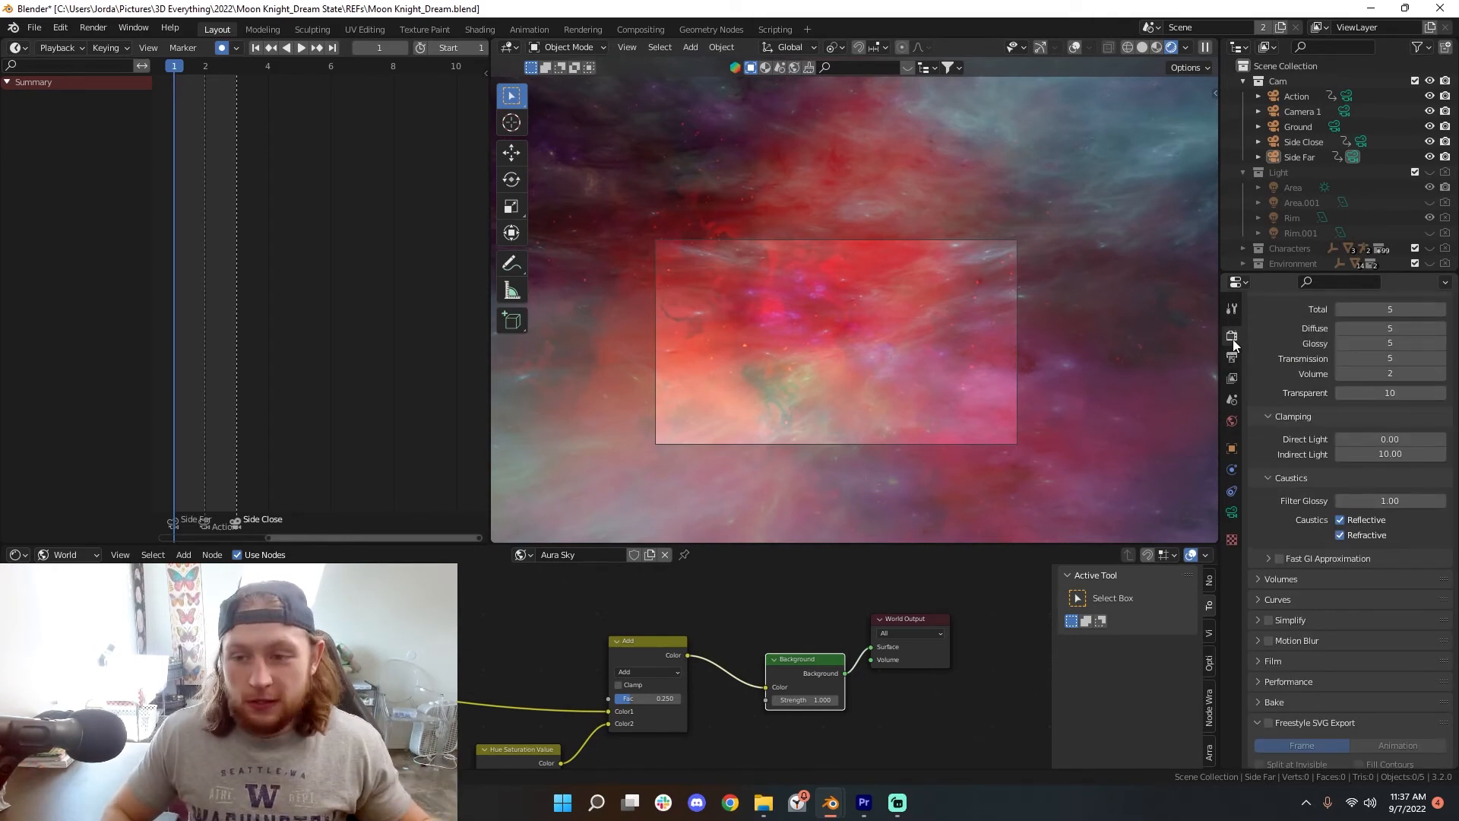
{"action": "scroll", "coordinate": [1332, 517], "scroll_direction": "down", "scroll_amount": 3}
{"action": "left_click", "coordinate": [1333, 753]}
{"action": "scroll", "coordinate": [1305, 645], "scroll_direction": "down", "scroll_amount": 4}
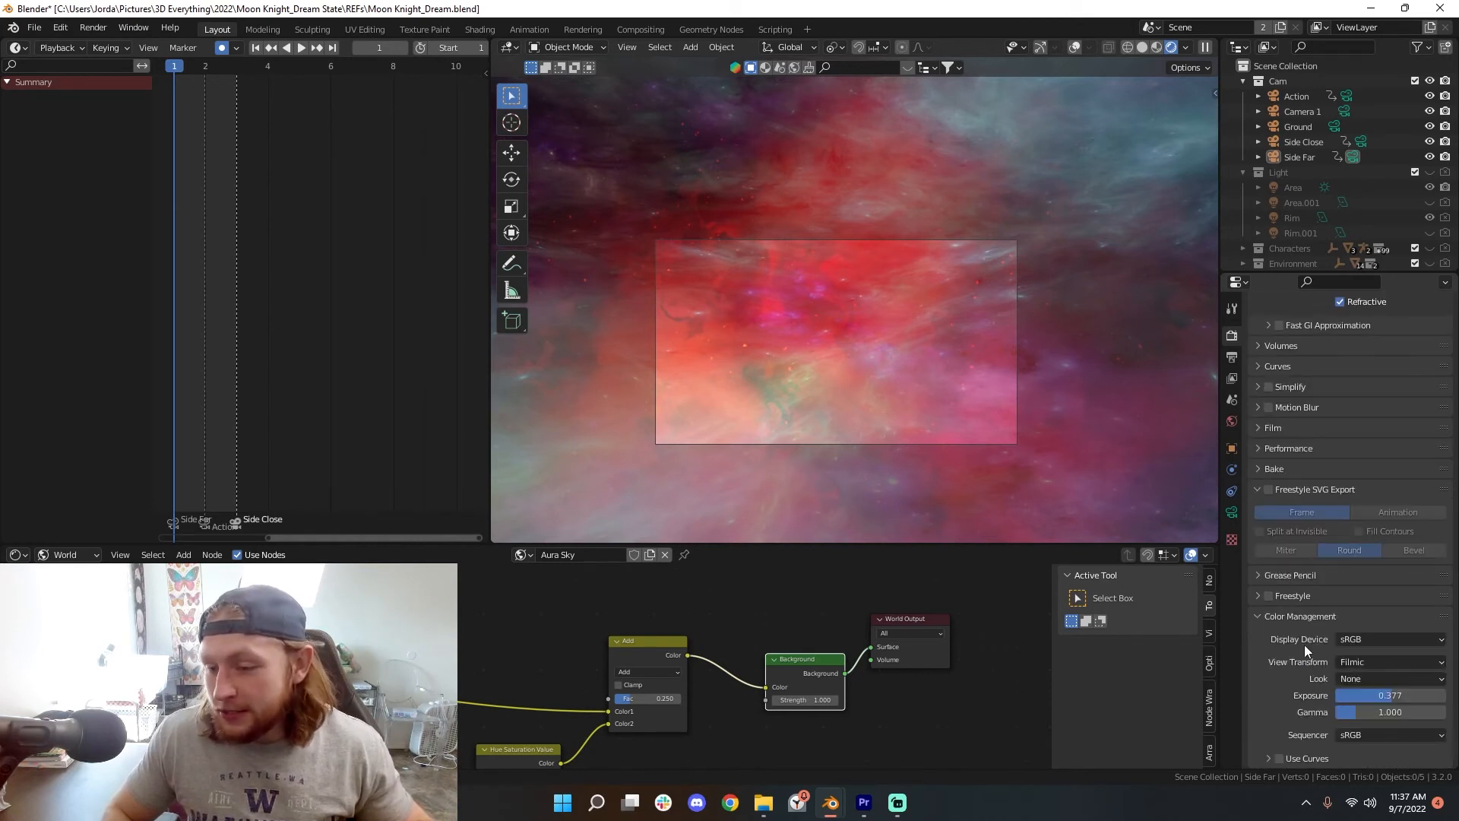
{"action": "left_click", "coordinate": [1349, 665]}
{"action": "left_click", "coordinate": [1361, 676]}
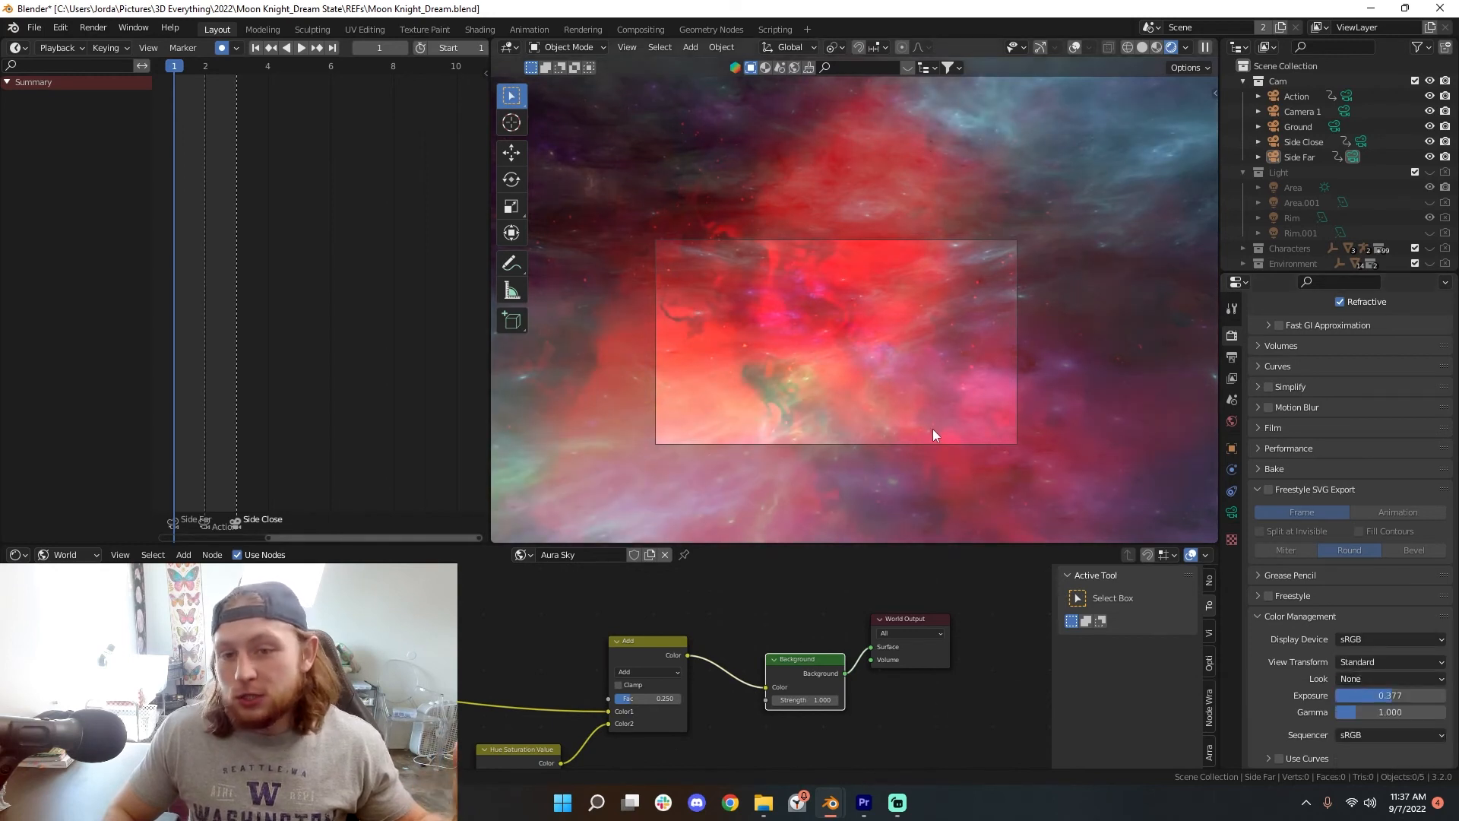
{"action": "left_click", "coordinate": [1384, 661]}
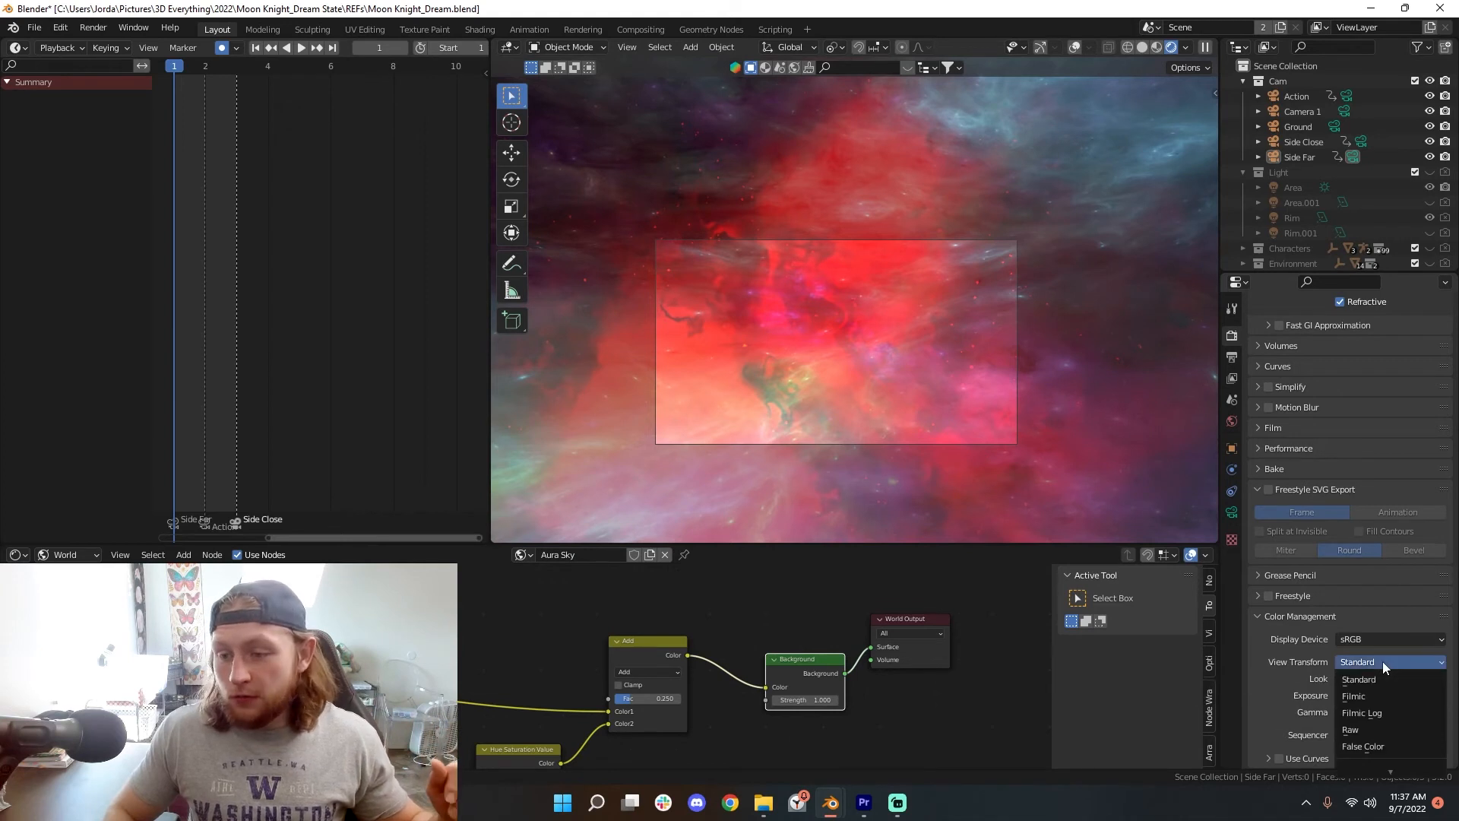
{"action": "left_click", "coordinate": [1385, 696]}
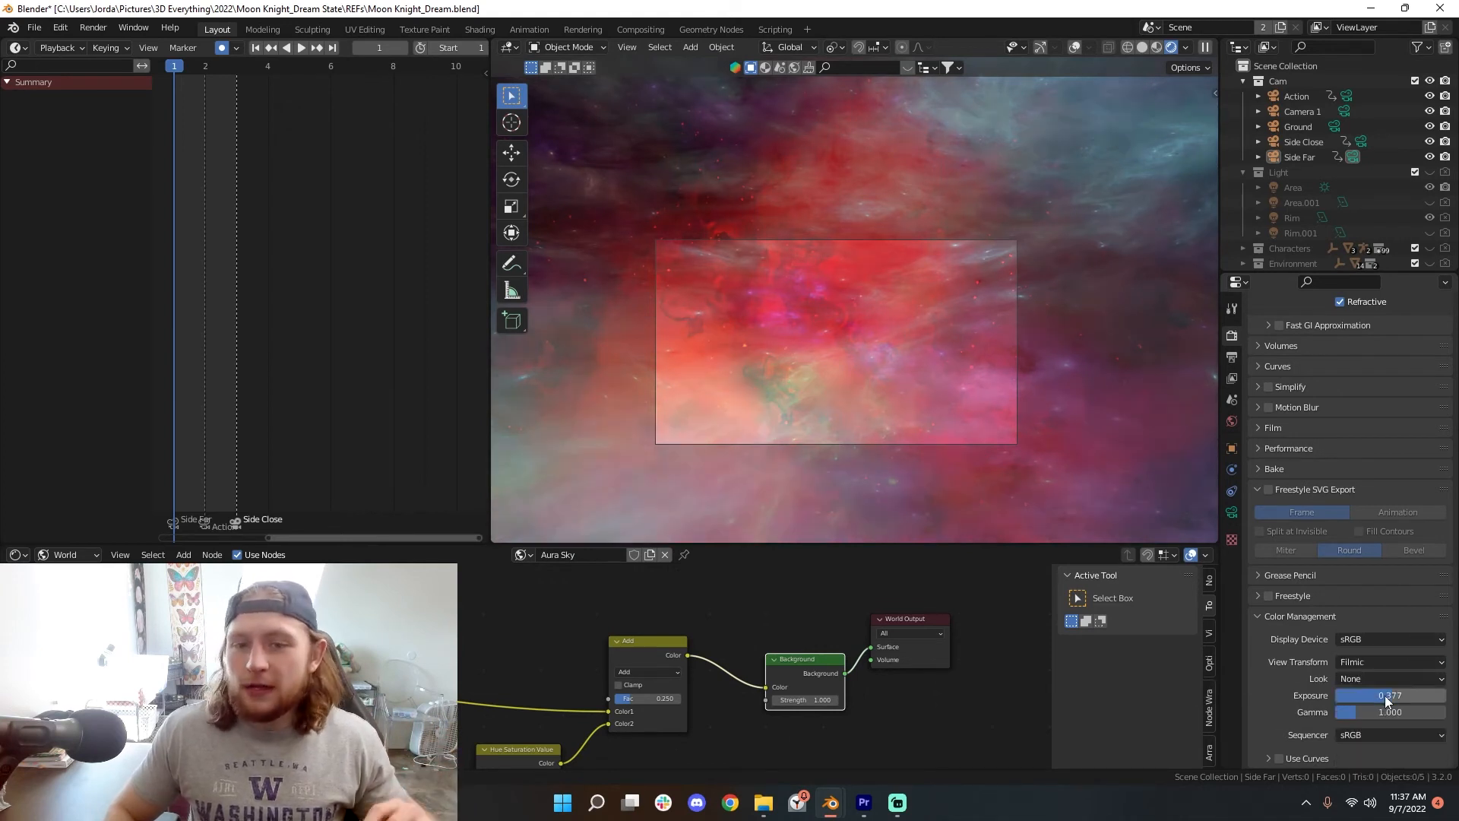
{"action": "left_click", "coordinate": [1368, 667]}
{"action": "left_click", "coordinate": [1380, 679]}
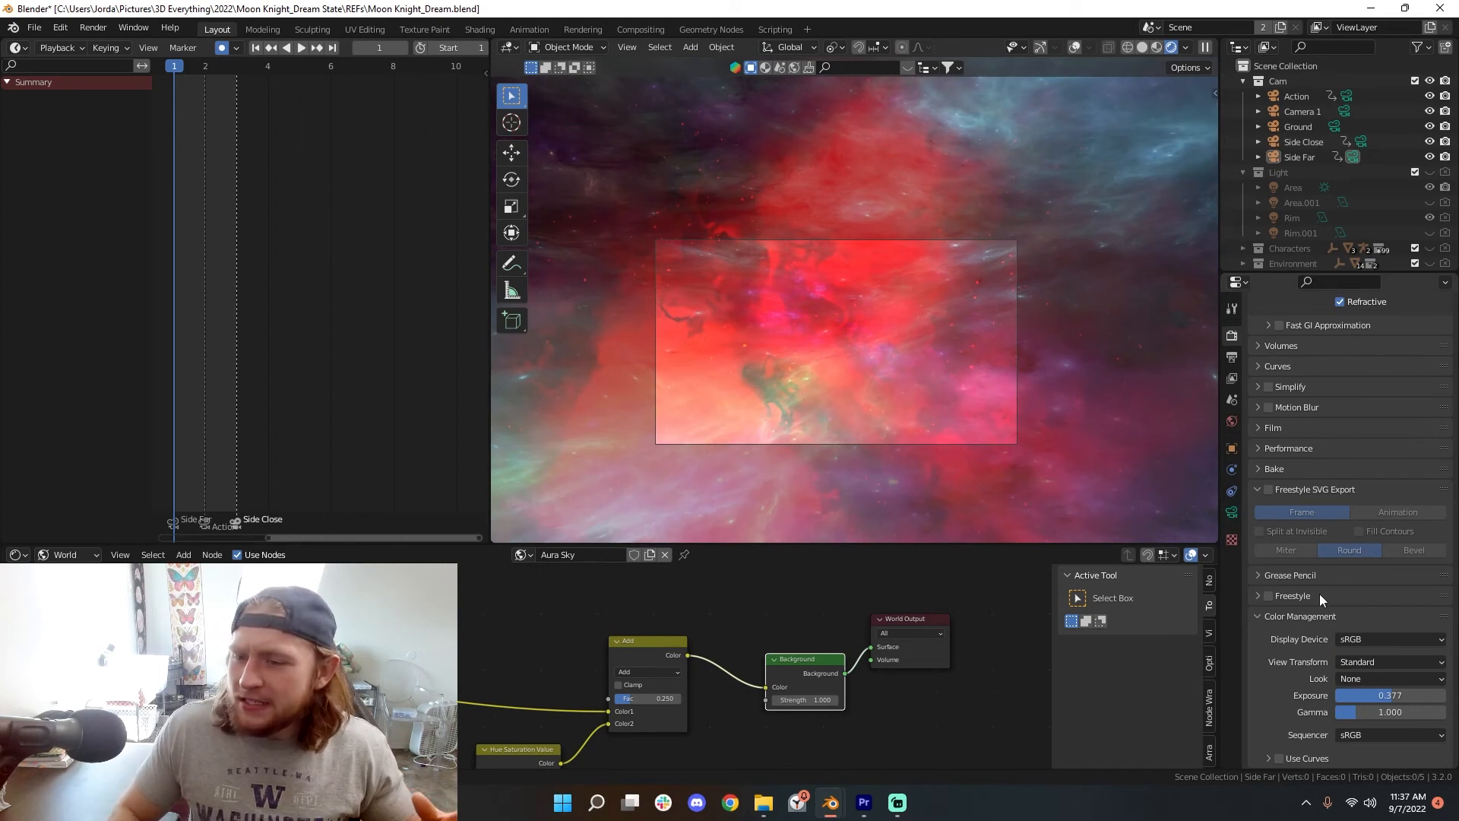
{"action": "left_click", "coordinate": [1376, 662]}
{"action": "left_click", "coordinate": [1383, 696]}
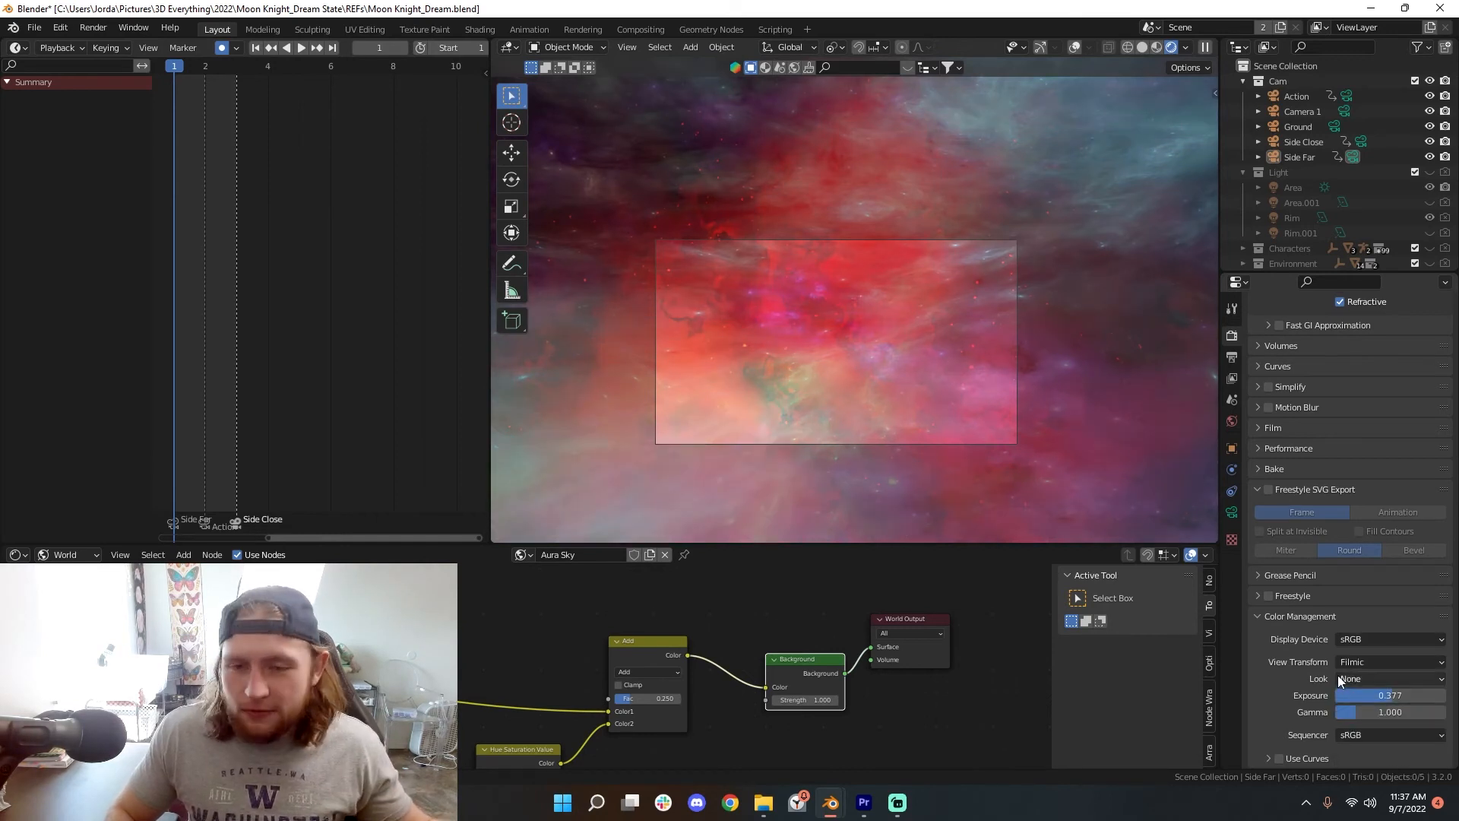
Step: Compare the High, Very High and Medium High Contrast looks in the render Color Management settings, ending on High Contrast
{"action": "left_click", "coordinate": [1371, 679]}
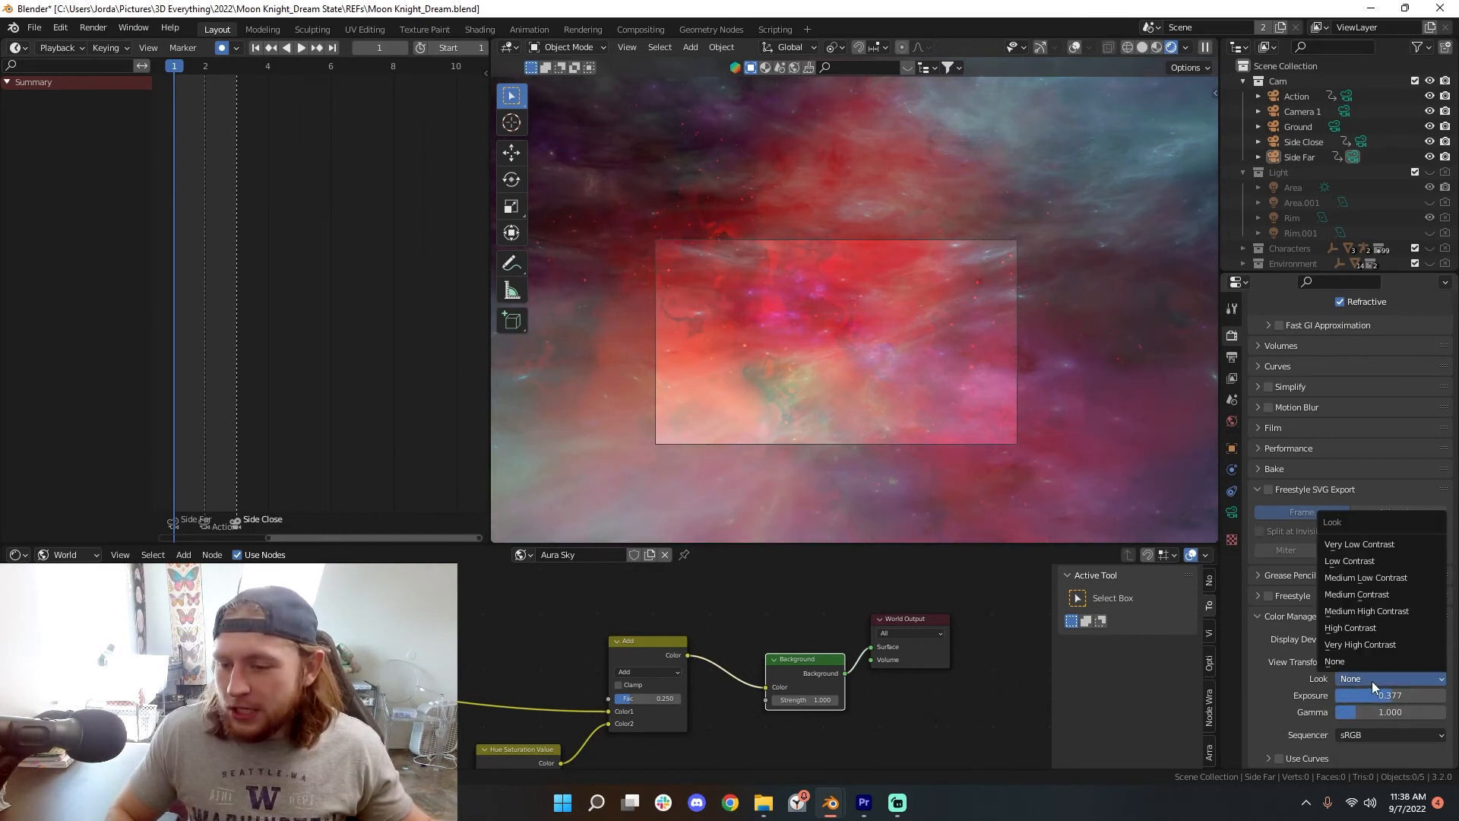
{"action": "left_click", "coordinate": [1379, 629]}
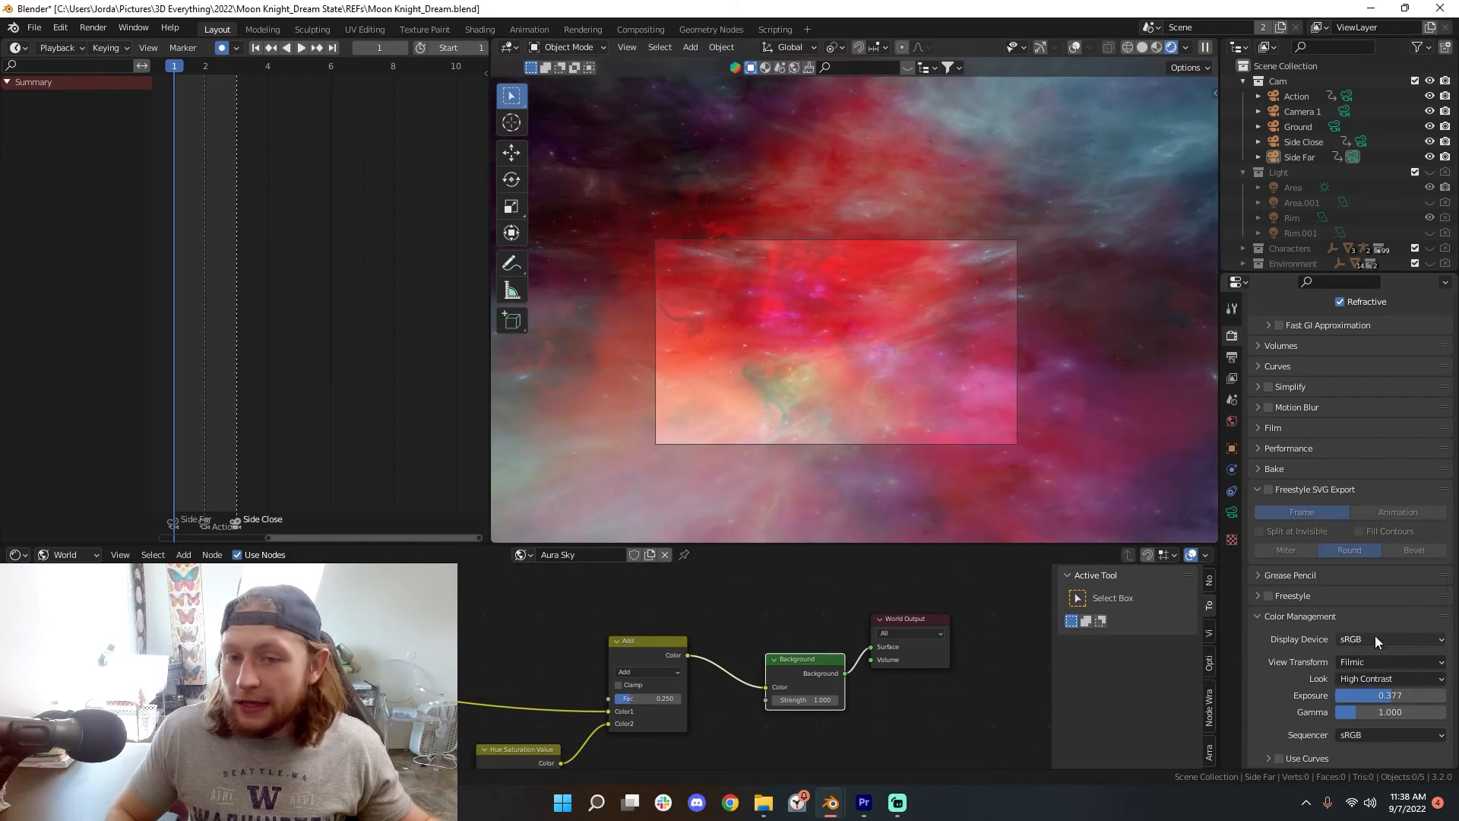
{"action": "left_click", "coordinate": [1376, 679]}
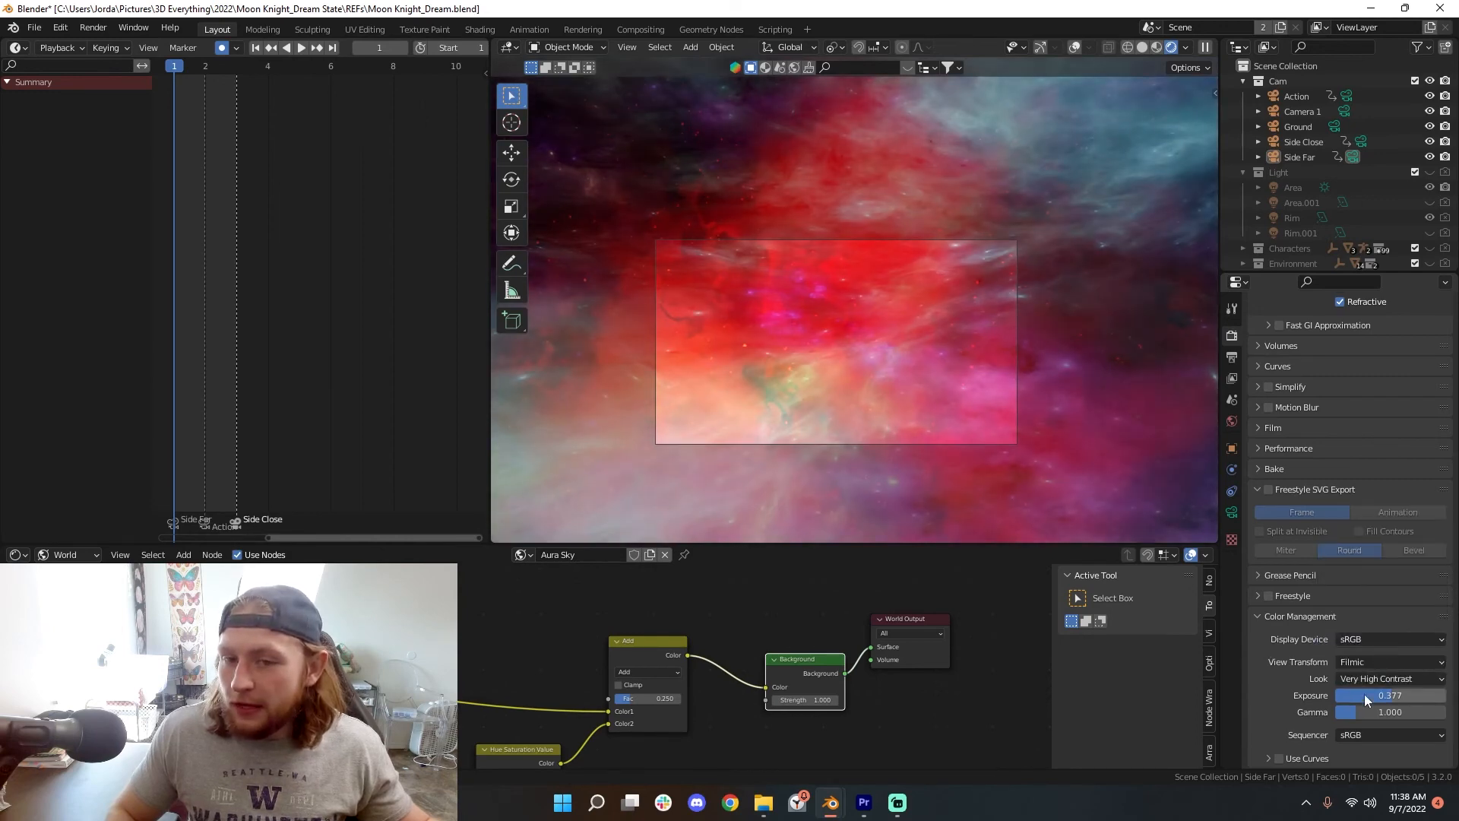
{"action": "left_click", "coordinate": [1370, 678]}
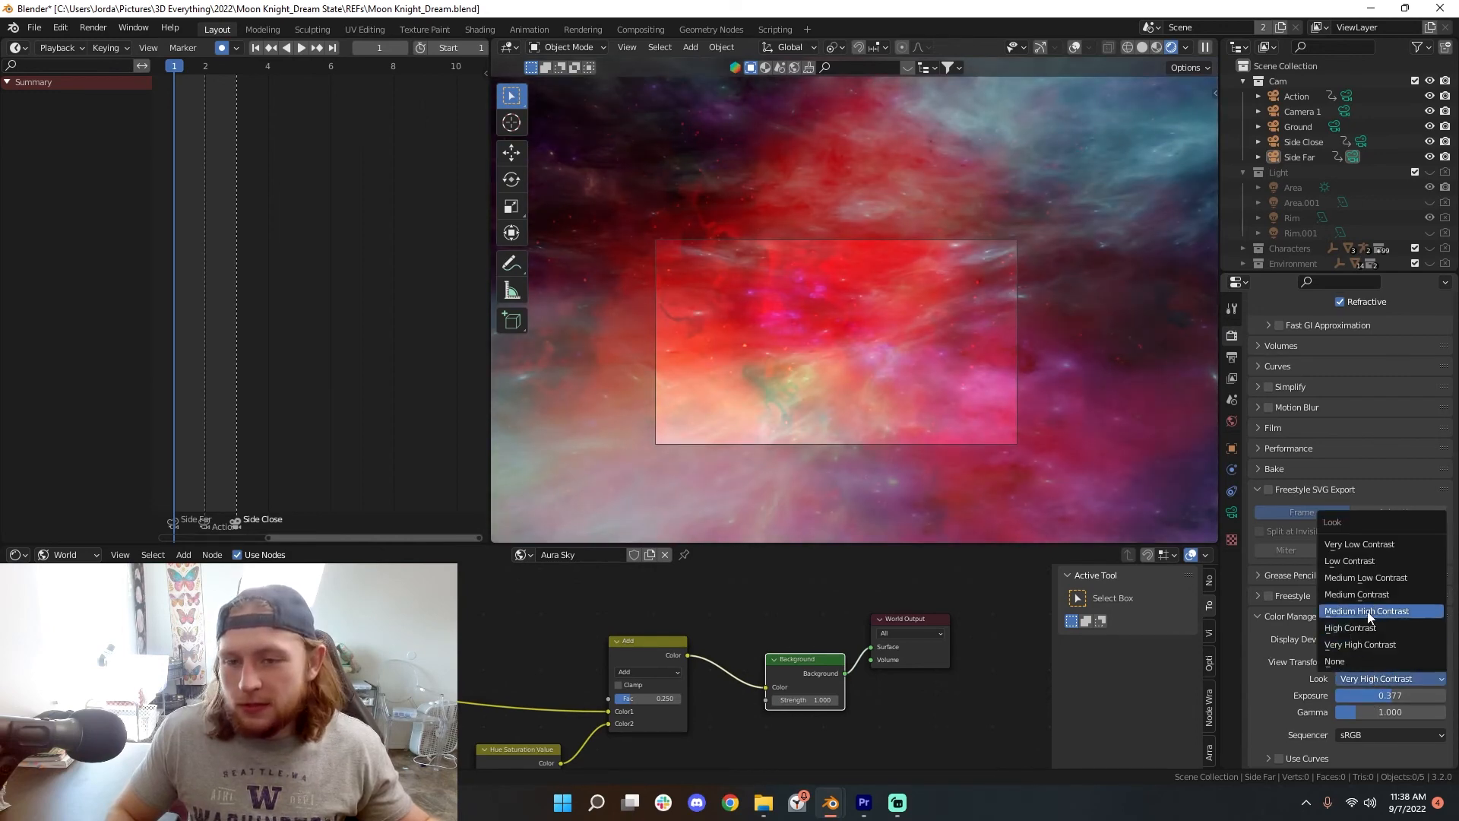
{"action": "left_click", "coordinate": [1368, 612]}
{"action": "left_click", "coordinate": [1375, 683]}
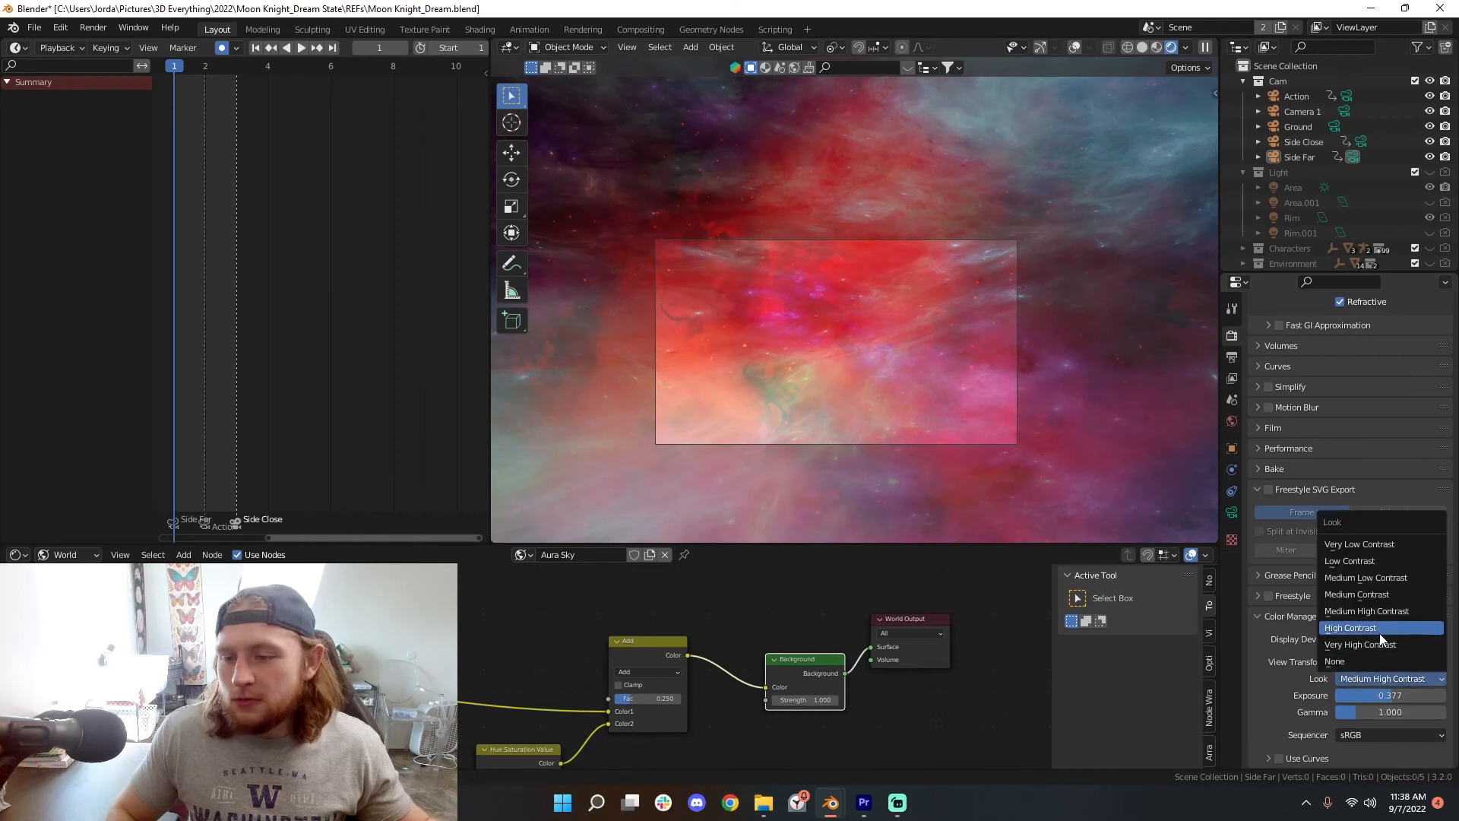
{"action": "left_click", "coordinate": [1380, 631]}
{"action": "scroll", "coordinate": [879, 445], "scroll_direction": "up", "scroll_amount": 3}
{"action": "scroll", "coordinate": [879, 444], "scroll_direction": "down", "scroll_amount": 2}
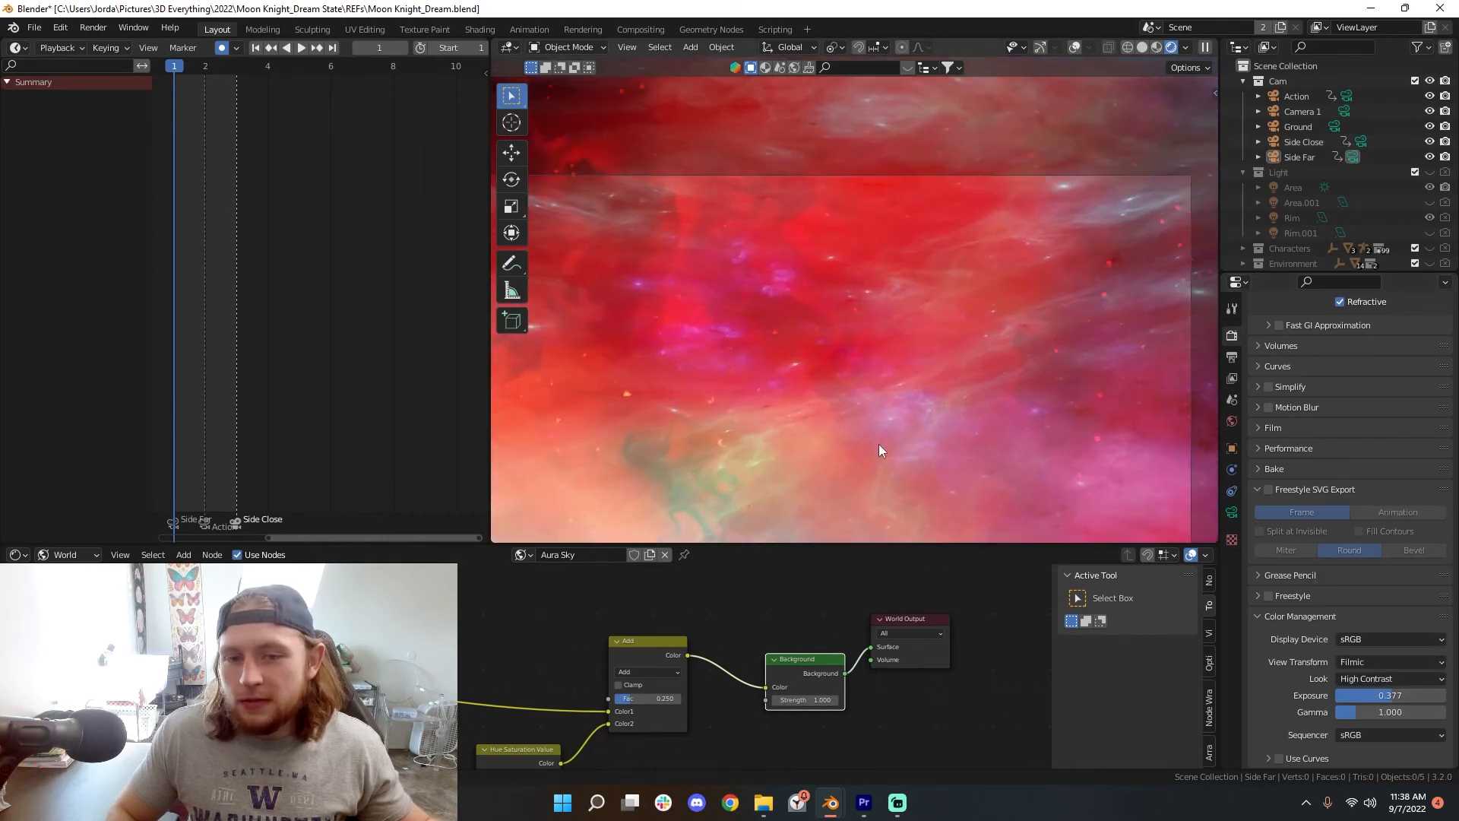
Step: Compare the Standard view transform with Filmic, including without a contrast look, ending on Filmic with the High Contrast look
{"action": "left_click", "coordinate": [1384, 664]}
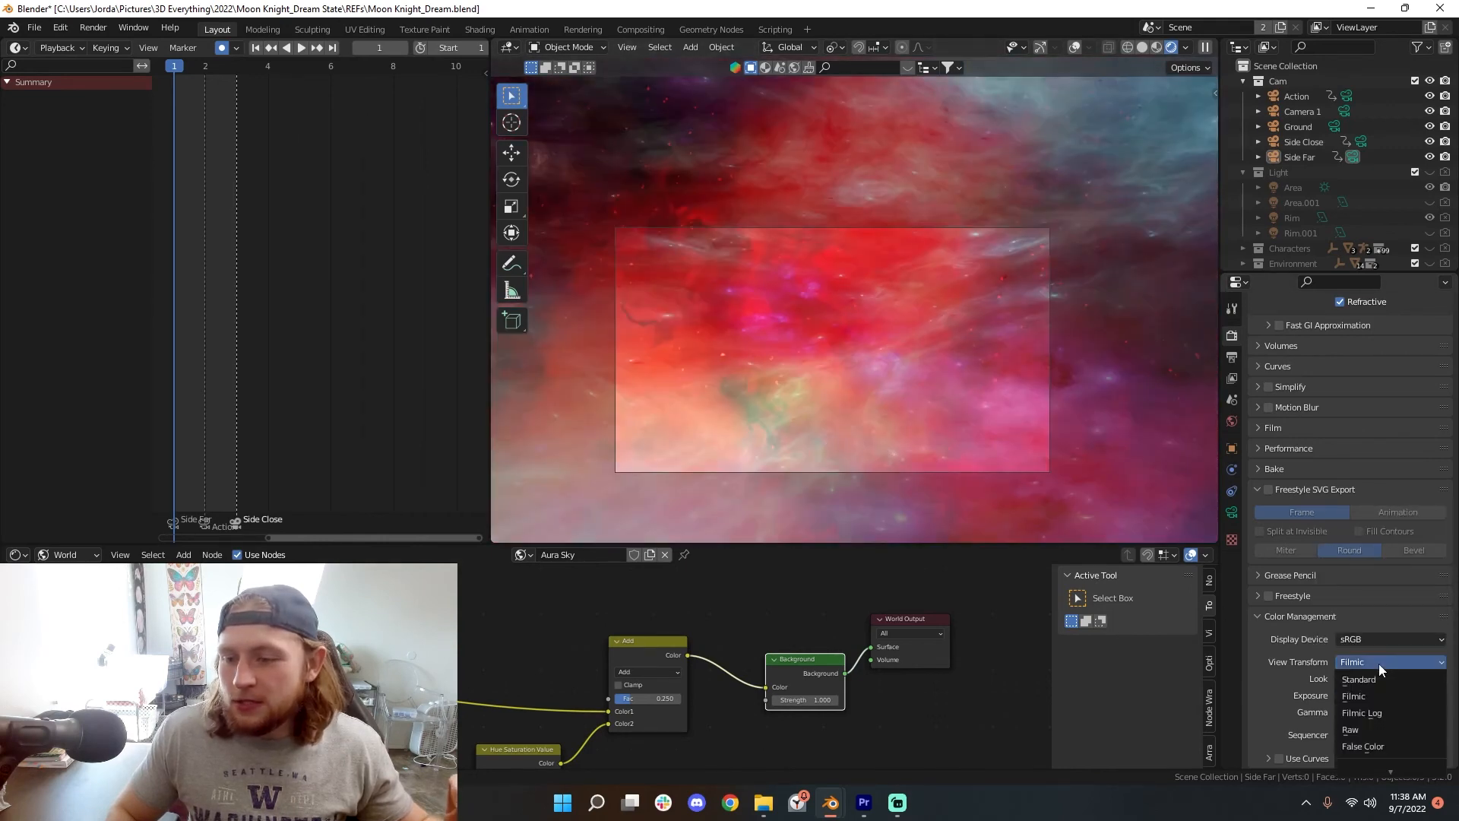
{"action": "left_click", "coordinate": [1366, 683]}
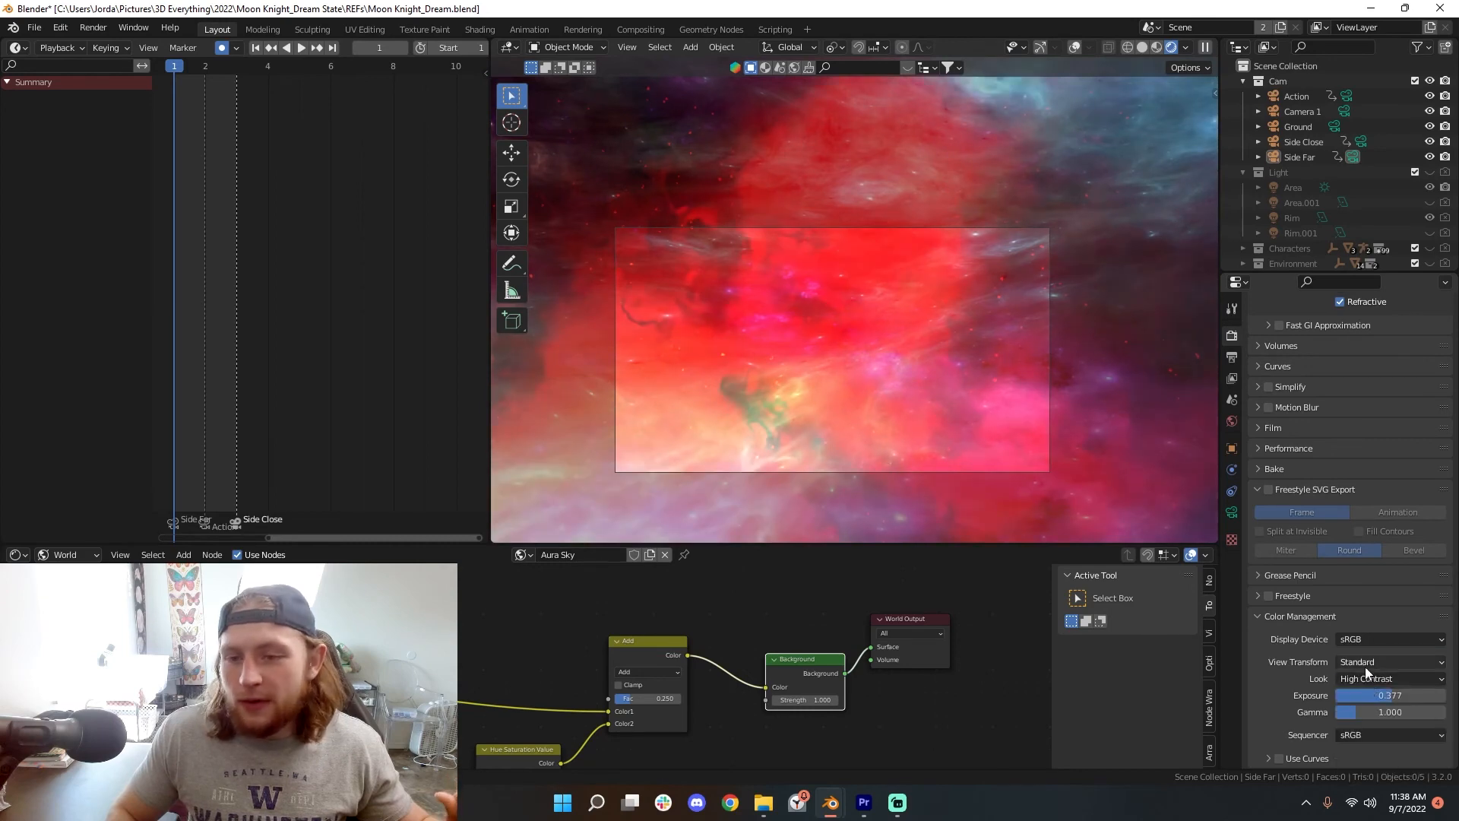
{"action": "left_click", "coordinate": [1383, 673]}
{"action": "left_click", "coordinate": [1371, 669]}
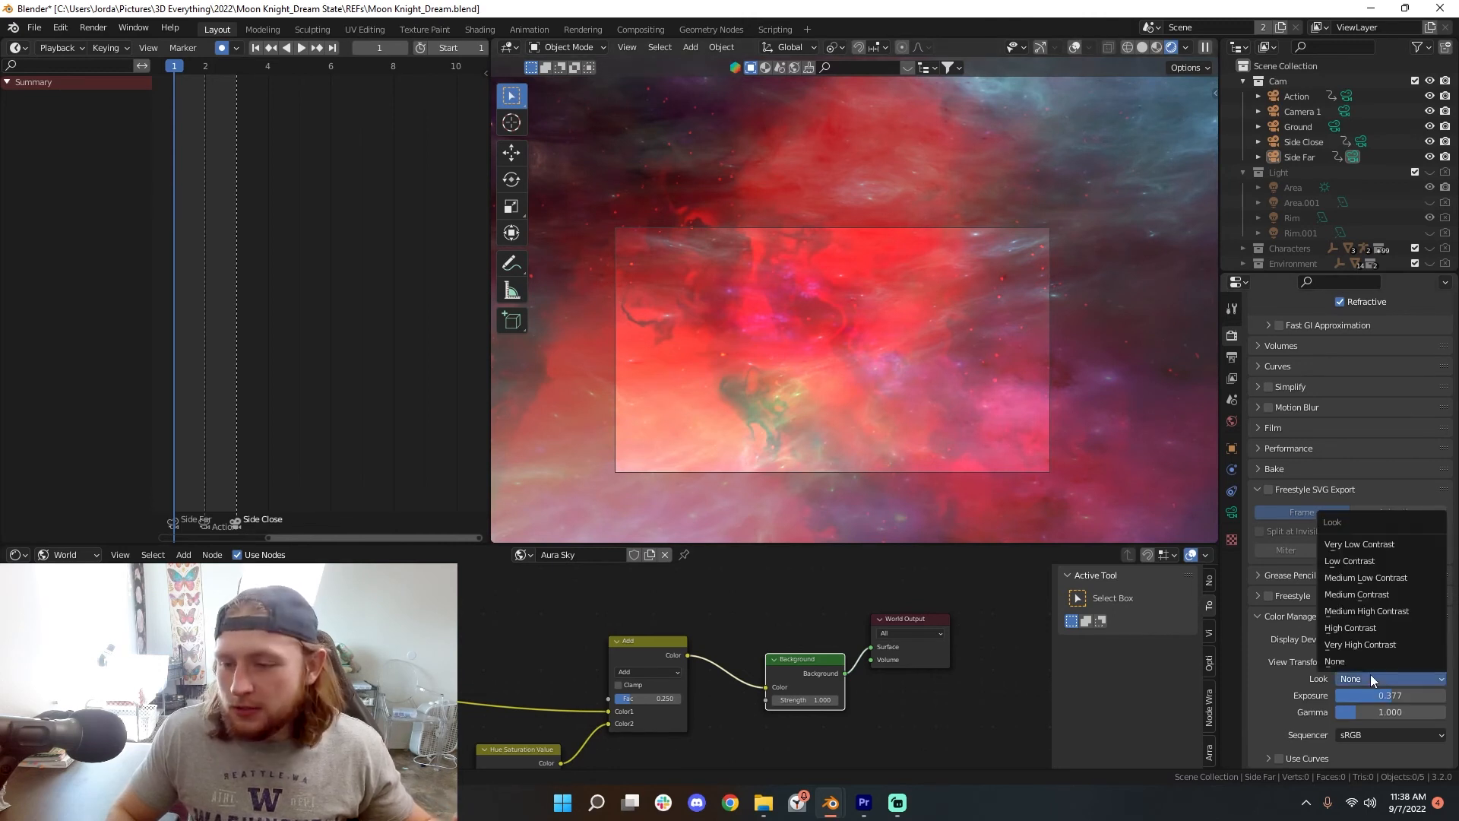
{"action": "left_click", "coordinate": [1366, 668]}
{"action": "left_click", "coordinate": [1375, 696]}
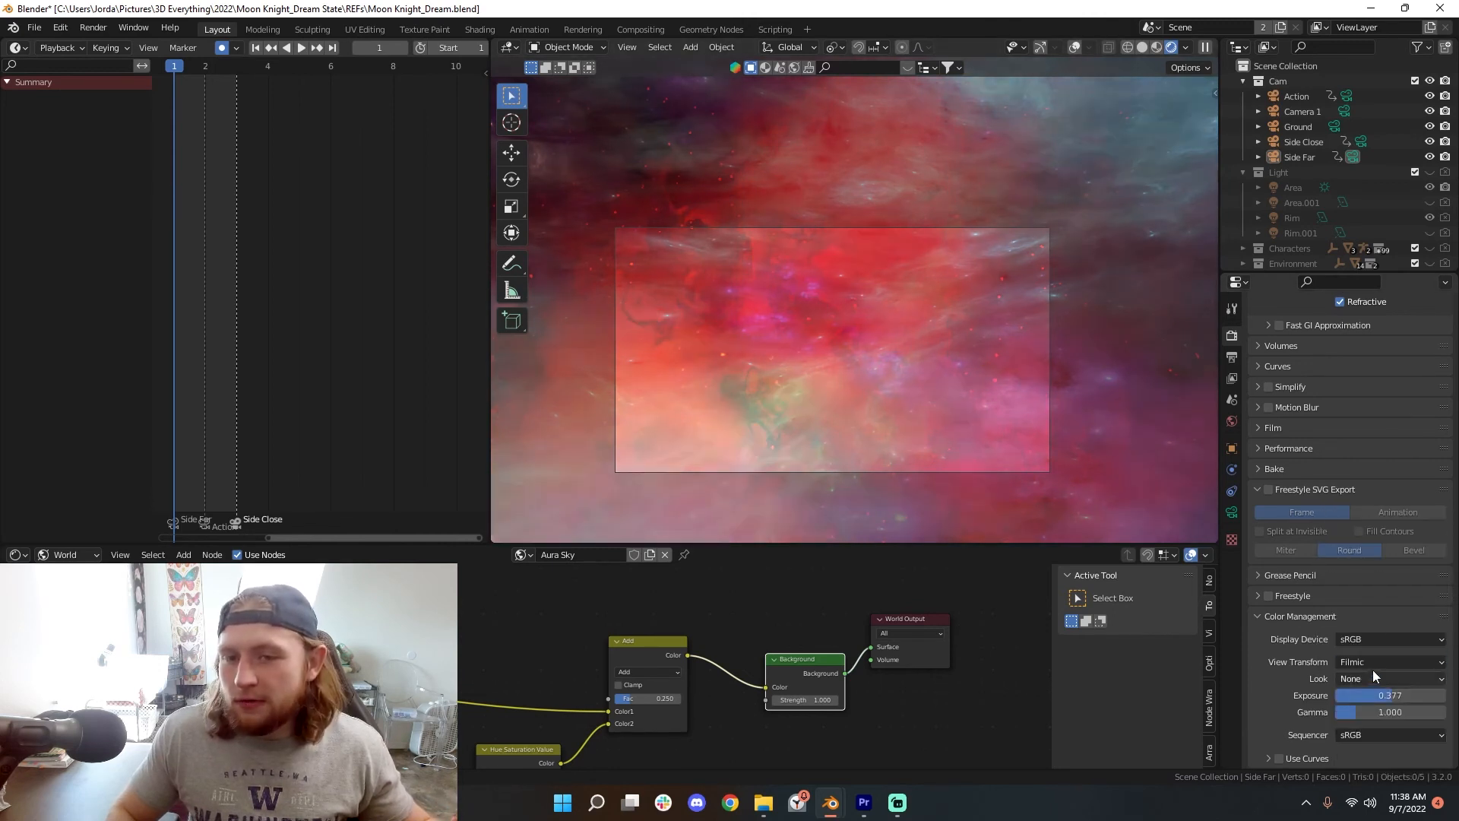
{"action": "left_click", "coordinate": [1386, 675]}
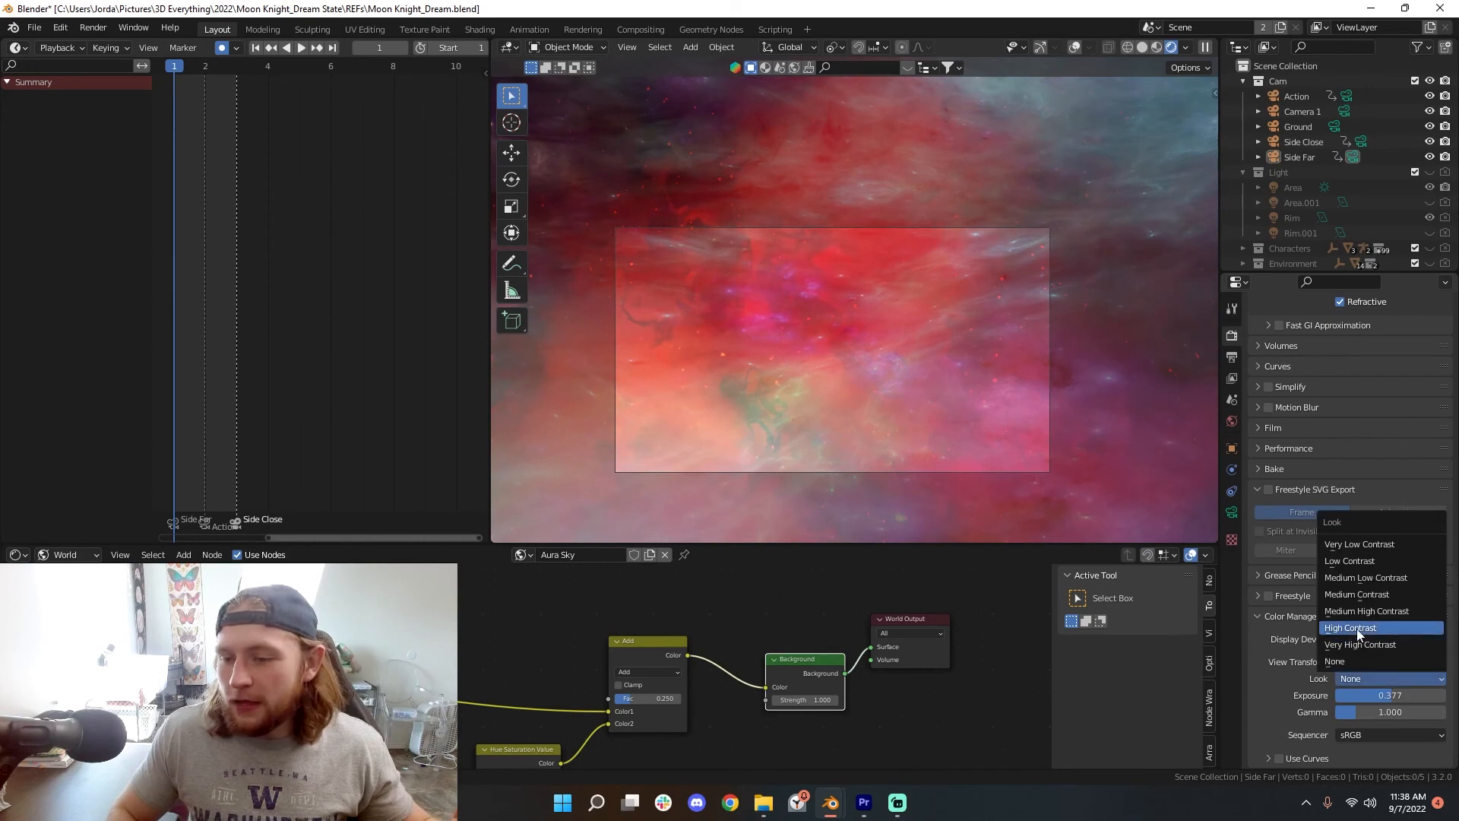
{"action": "left_click", "coordinate": [1357, 628]}
Step: Lower the Color Management exposure slightly to darken the sky and check the result inside the camera frame
{"action": "scroll", "coordinate": [991, 479], "scroll_direction": "down", "scroll_amount": 2}
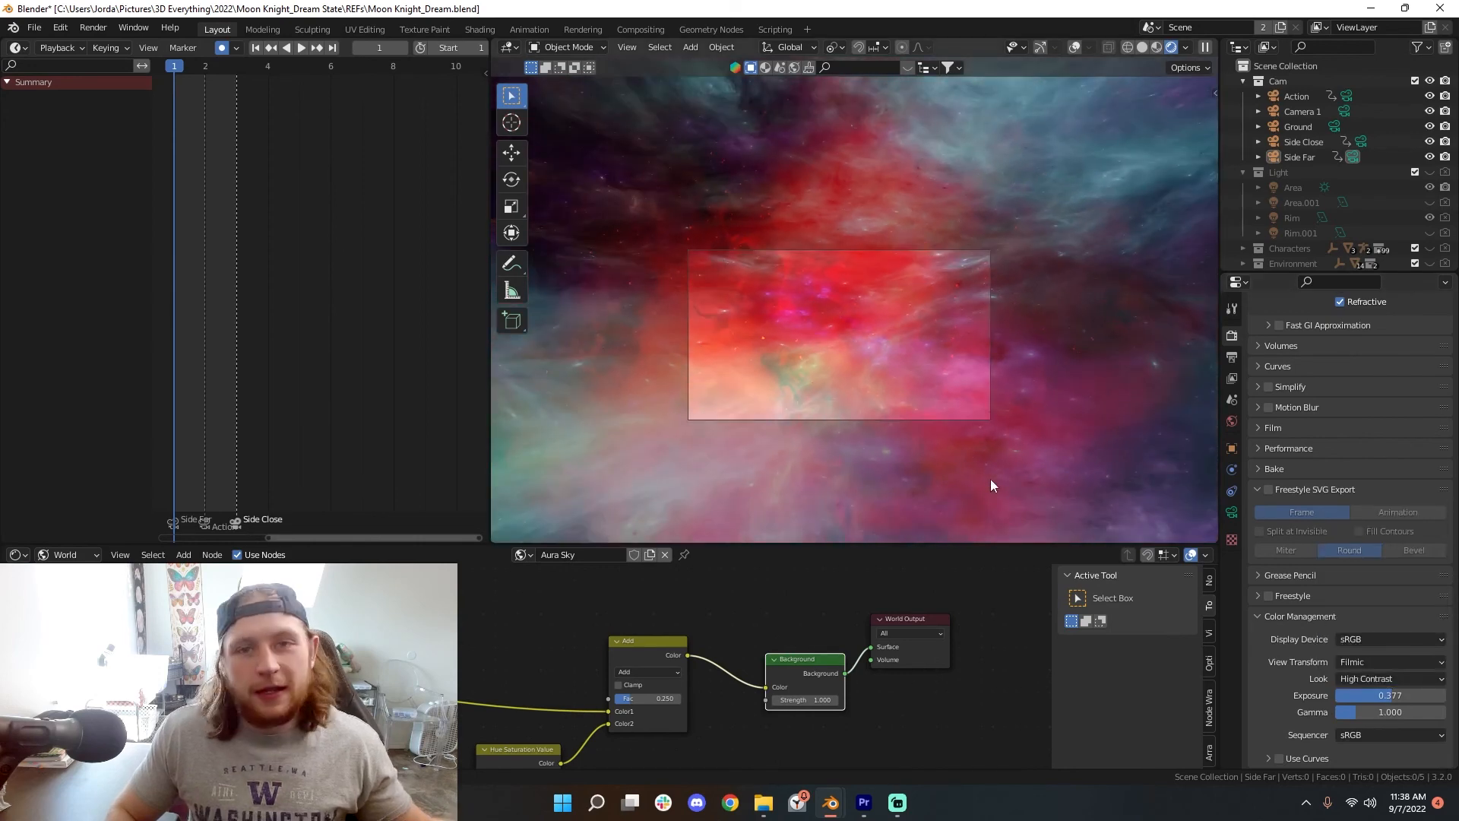
{"action": "left_click_drag", "start_coordinate": [1392, 700], "coordinate": [1373, 699]}
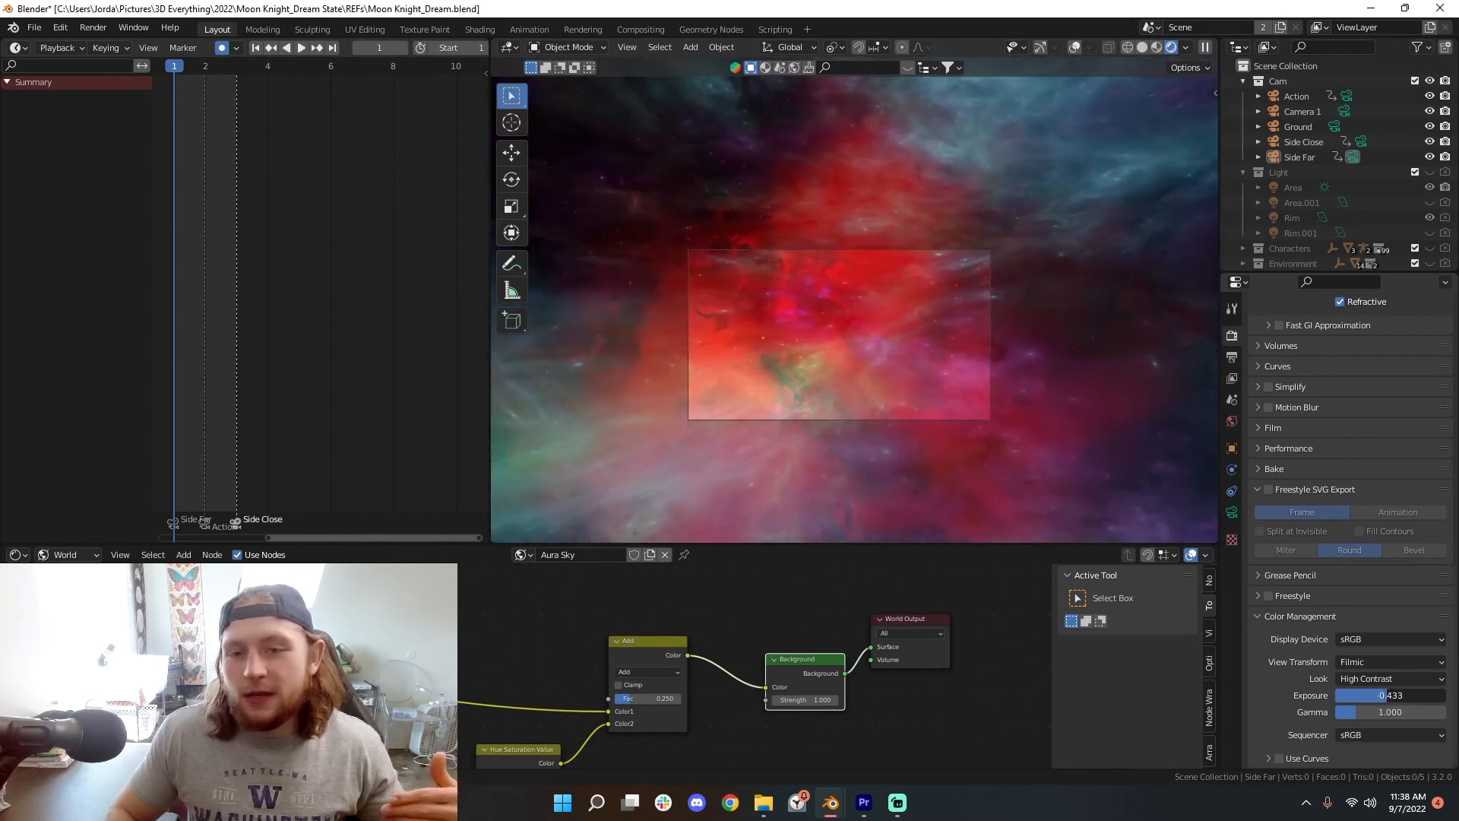
{"action": "left_click_drag", "start_coordinate": [1391, 695], "coordinate": [1349, 696]}
{"action": "scroll", "coordinate": [1050, 449], "scroll_direction": "up", "scroll_amount": 2}
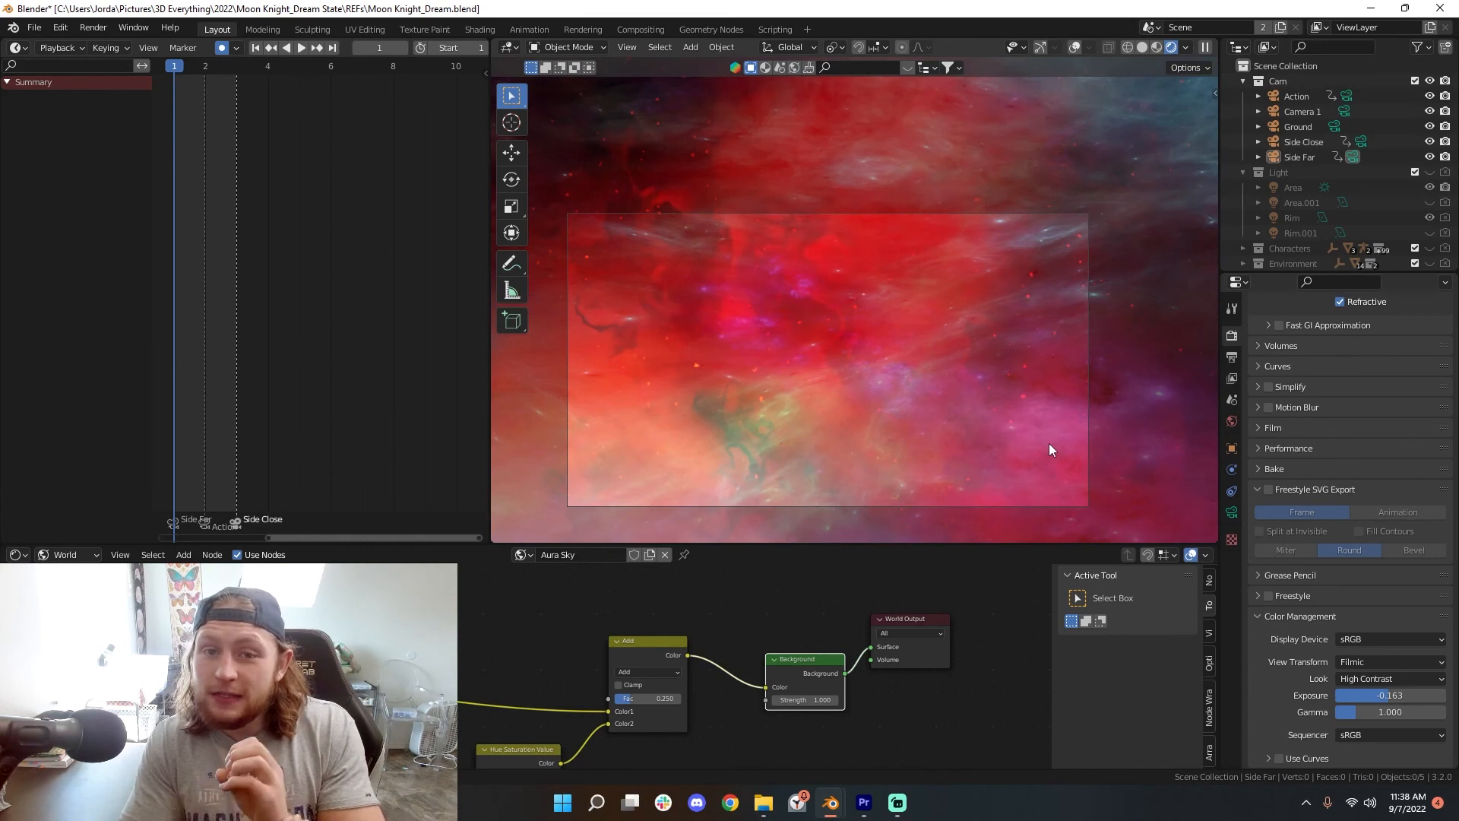